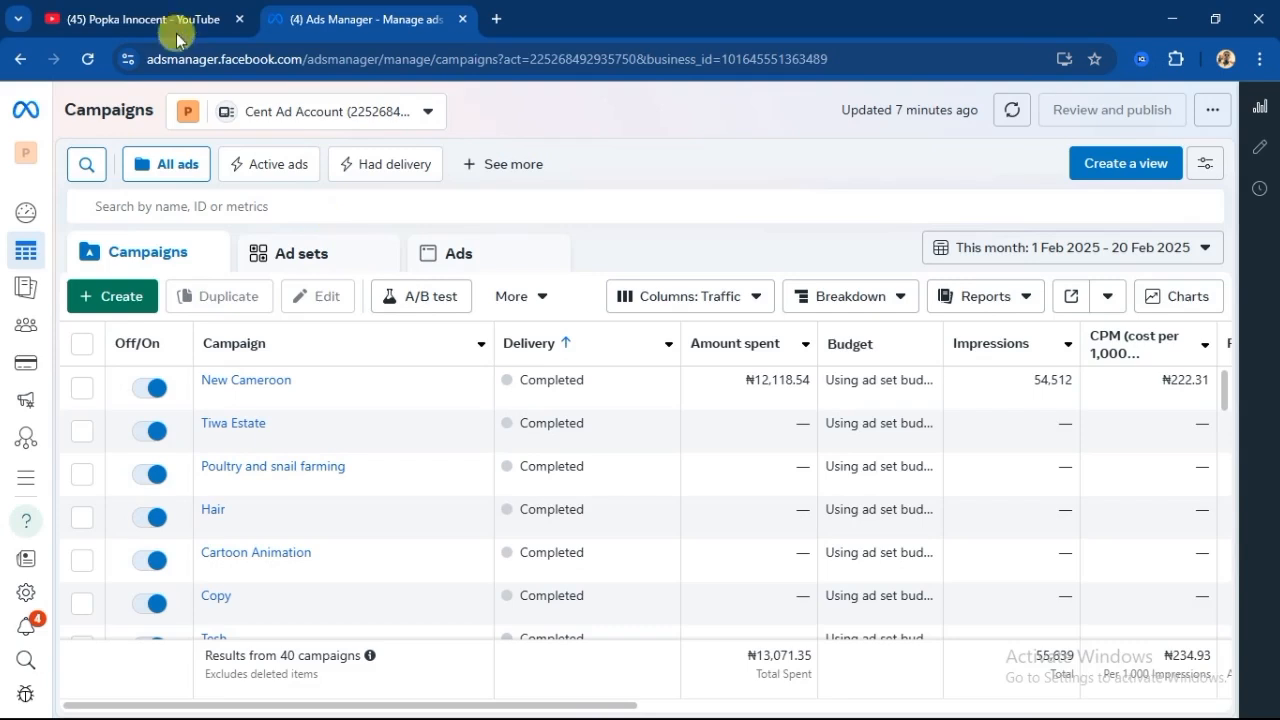
pyautogui.scroll(-3, 512, 458)
pyautogui.scroll(-2, 512, 458)
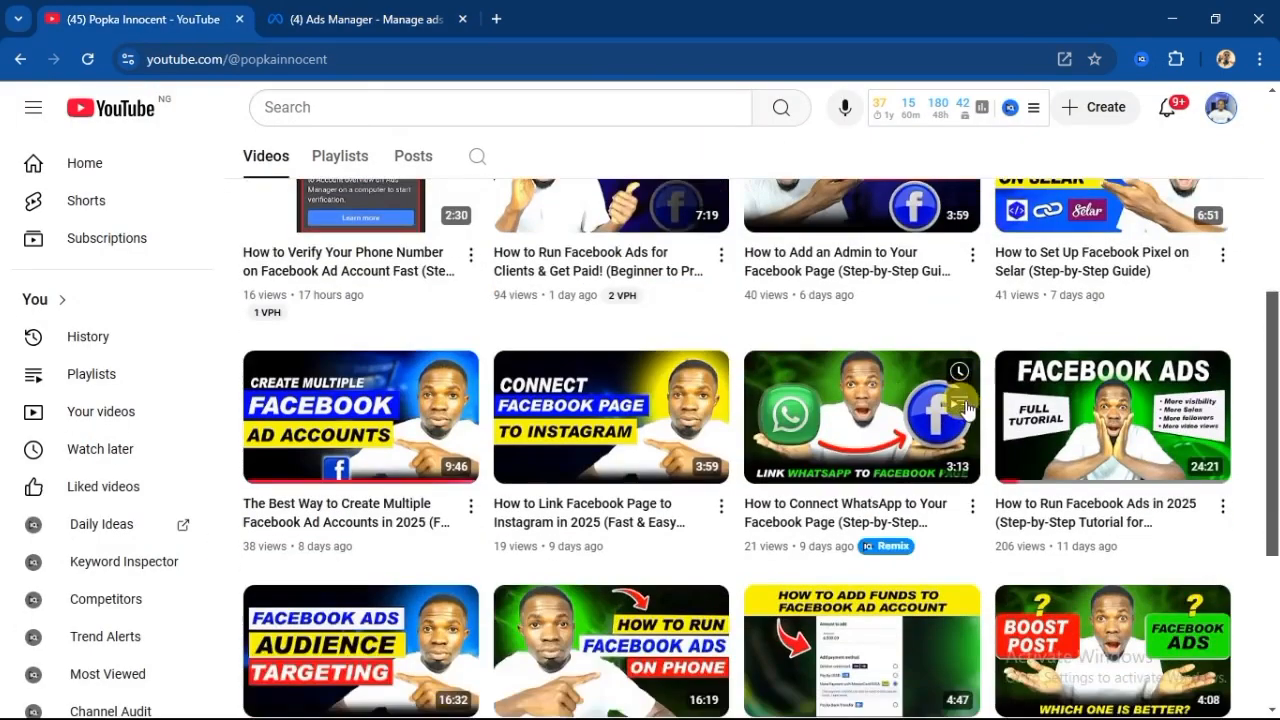
pyautogui.scroll(1, 600, 500)
pyautogui.scroll(-1, 700, 559)
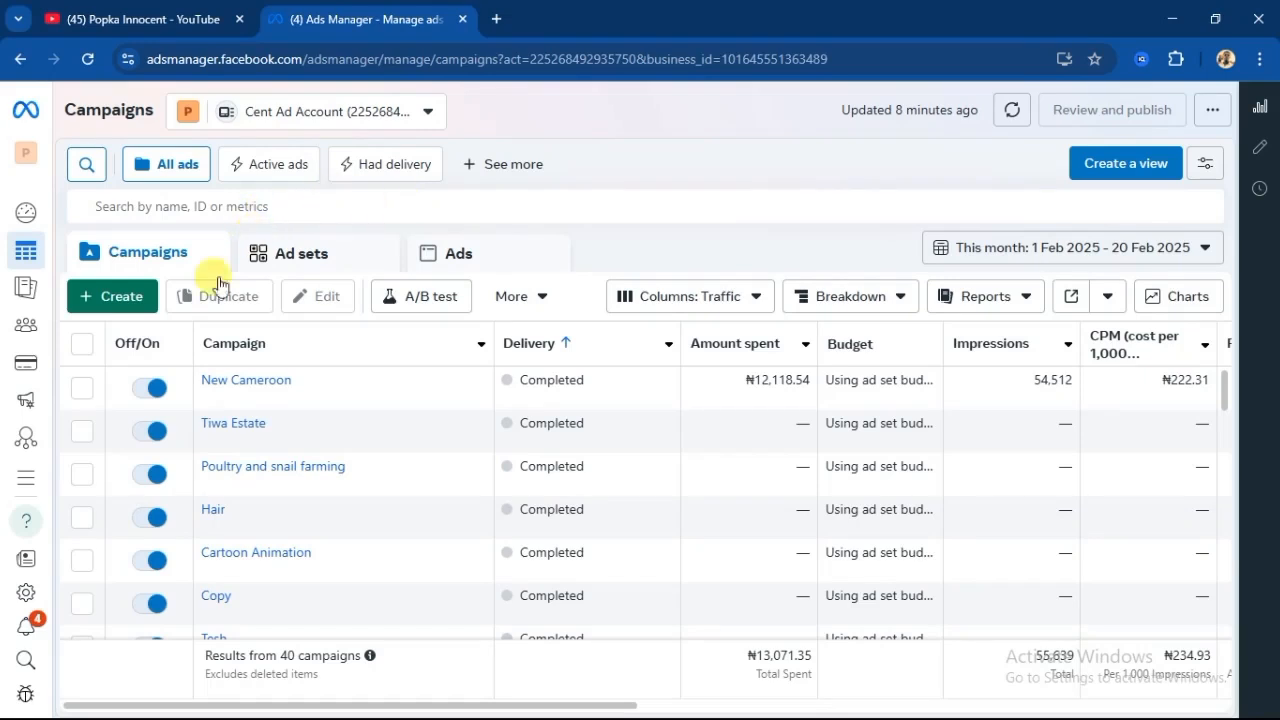
# - Create a new auction campaign with the Sales objective, using the manual sales campaign setup
pyautogui.click(122, 300)
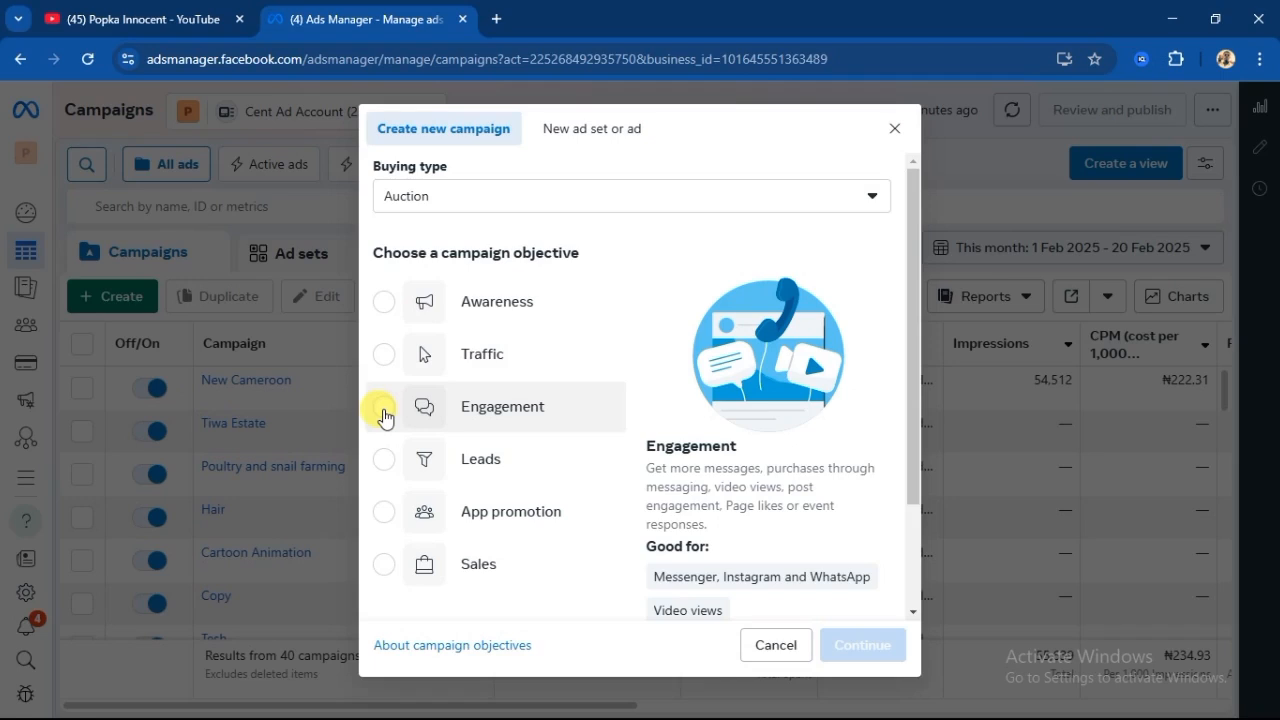
pyautogui.click(383, 568)
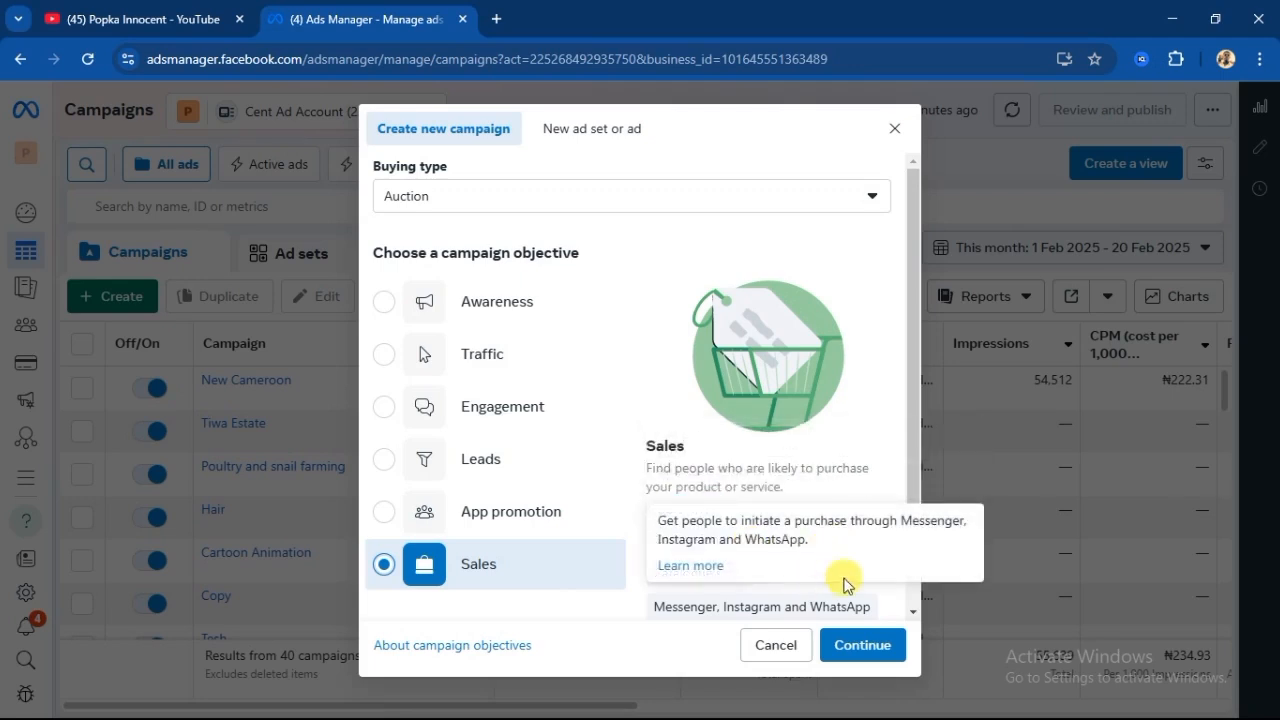
pyautogui.click(855, 647)
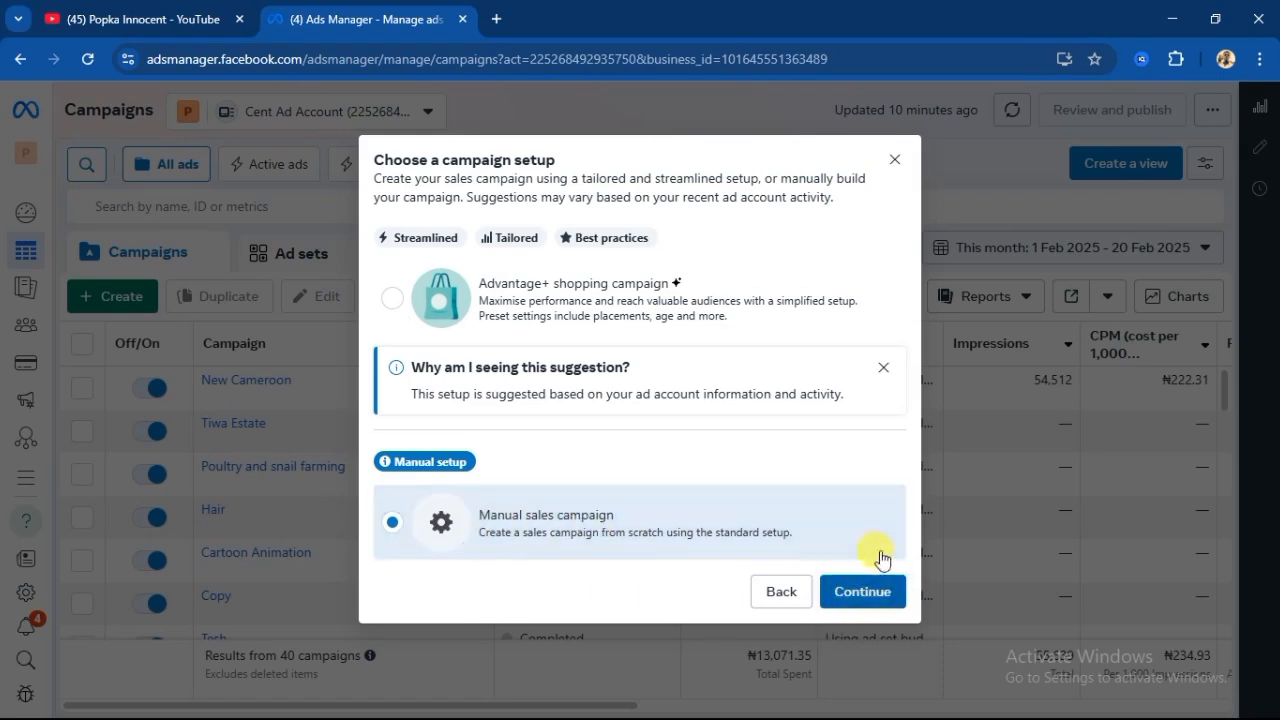
pyautogui.click(850, 591)
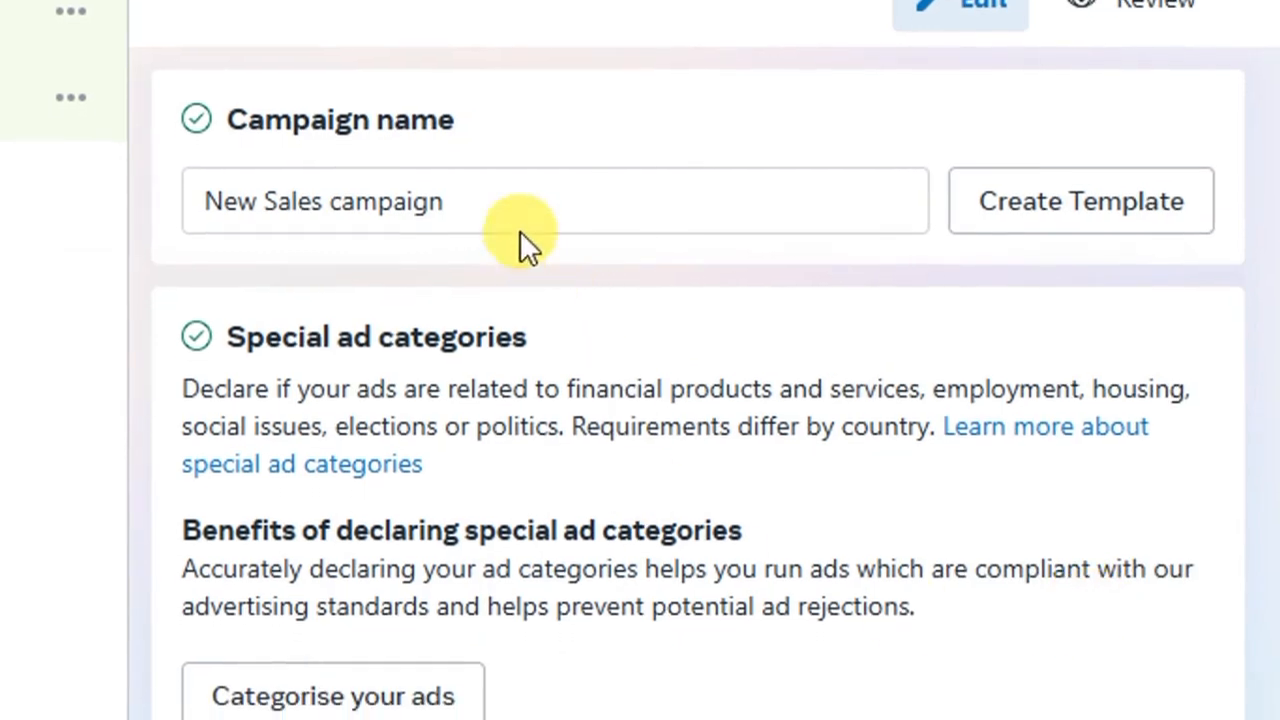
# - Name the campaign "shoes" and go on to its ad set
pyautogui.moveTo(463, 210); pyautogui.dragTo(220, 200)
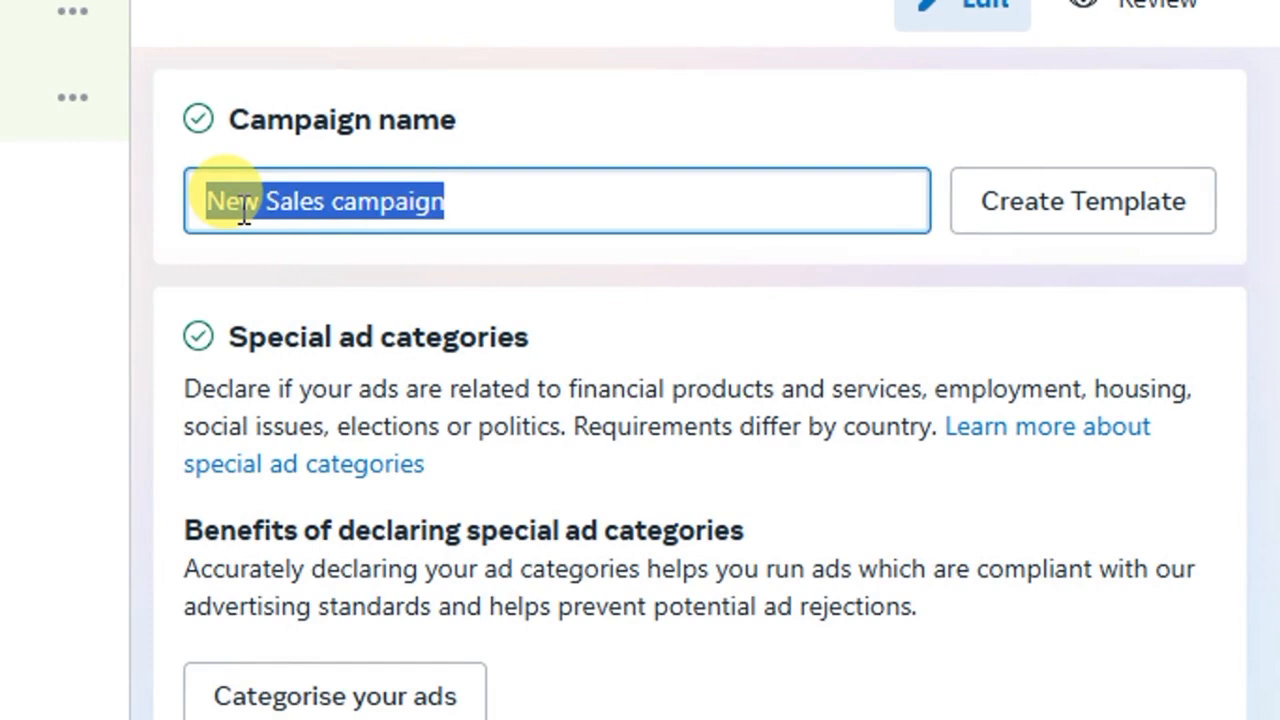
pyautogui.write('shoes')
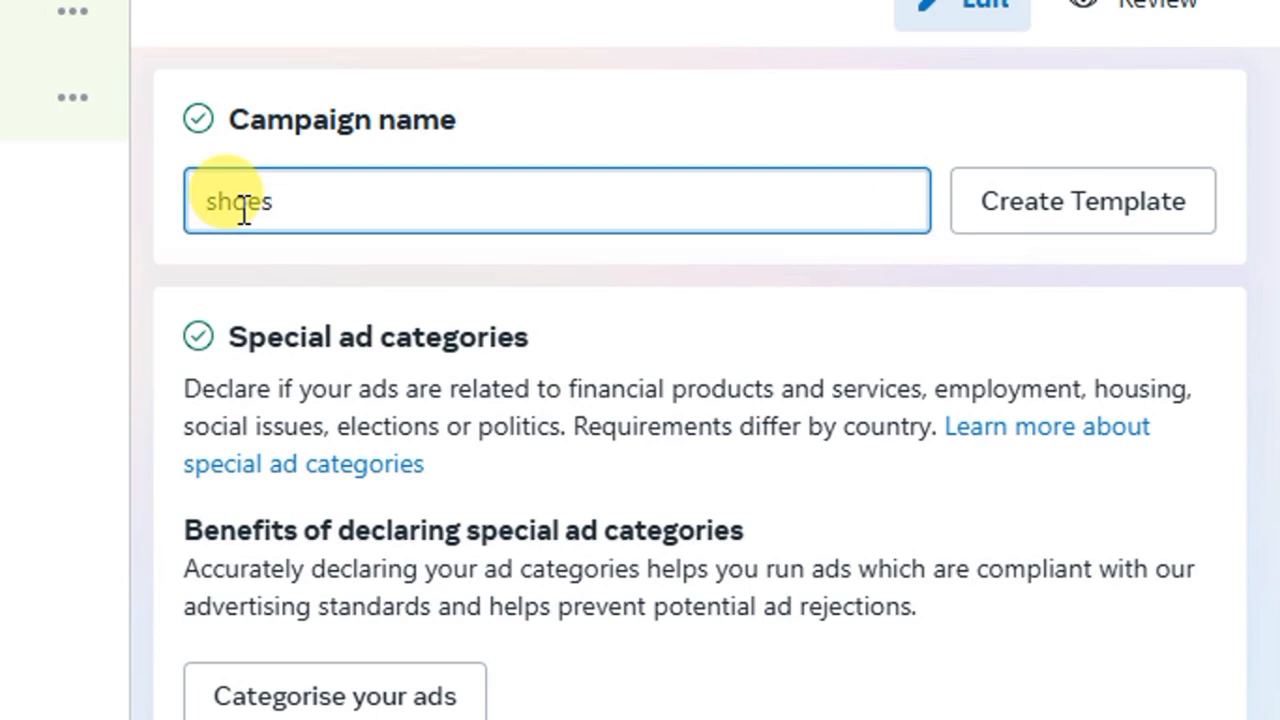
pyautogui.scroll(-1, 420, 280)
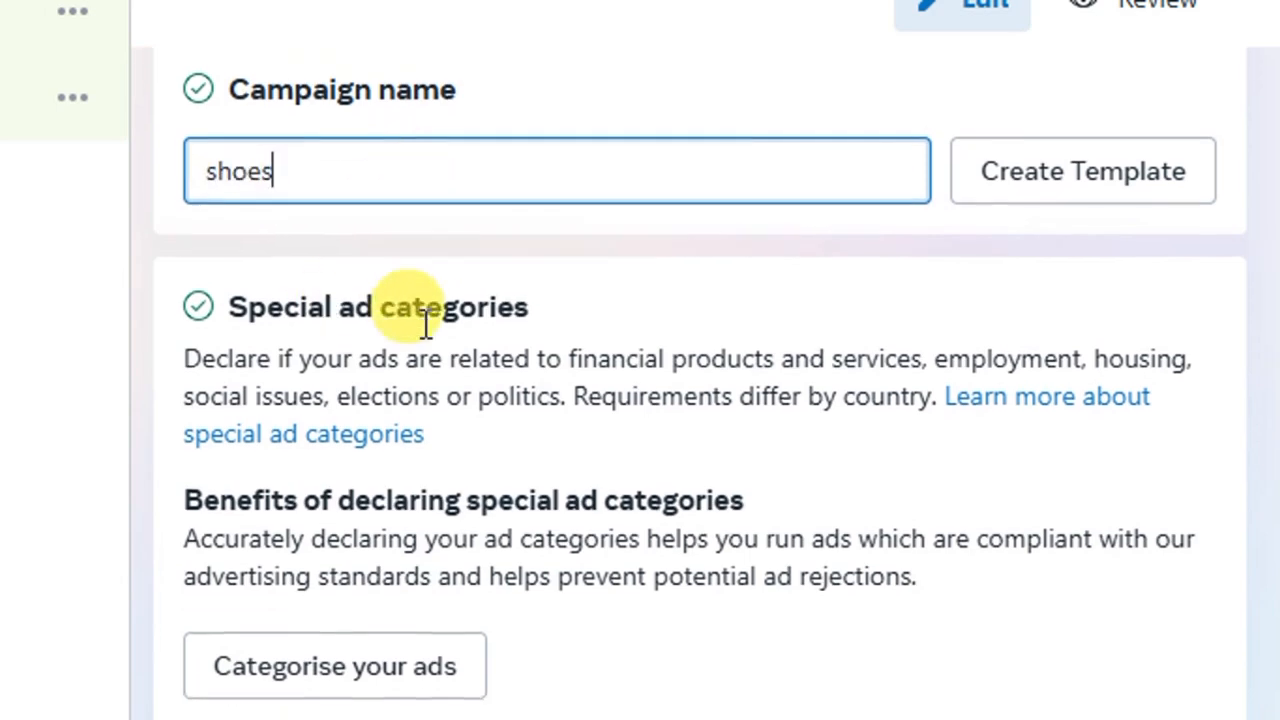
pyautogui.scroll(-10, 449, 434)
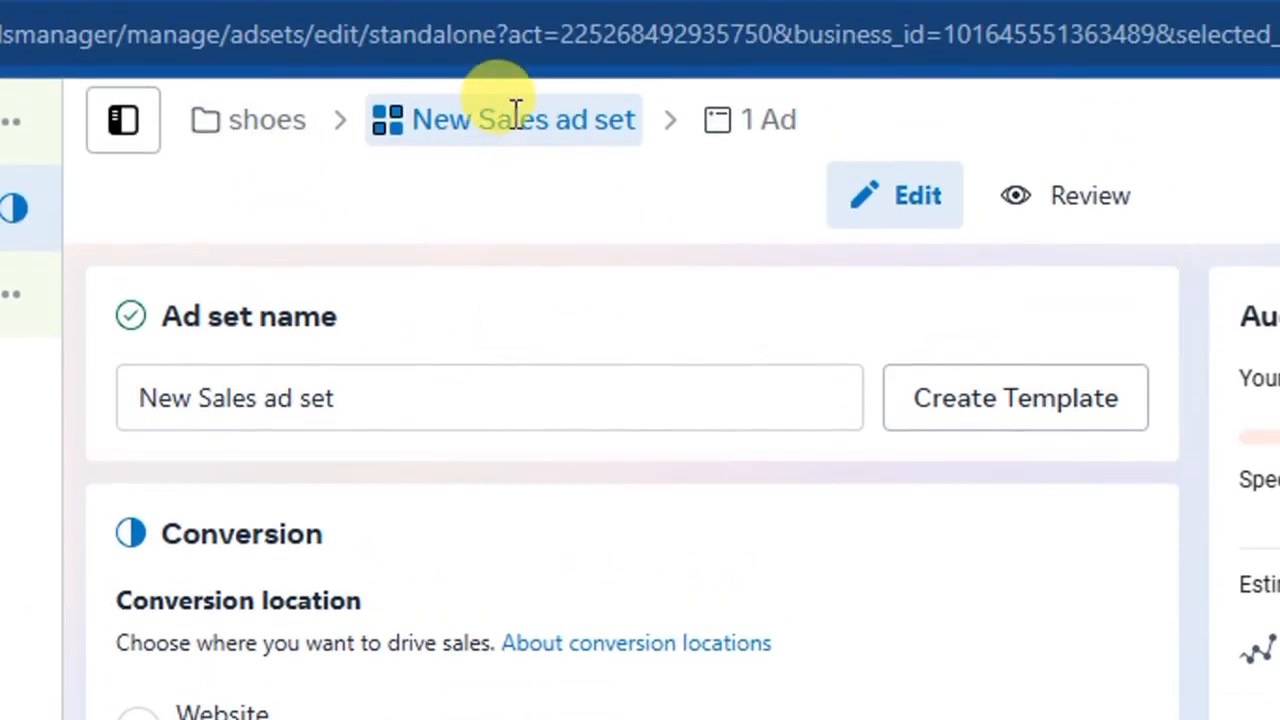
# - Name the ad set "shoes" and set its conversion location to Messaging apps
pyautogui.moveTo(344, 400); pyautogui.dragTo(136, 397)
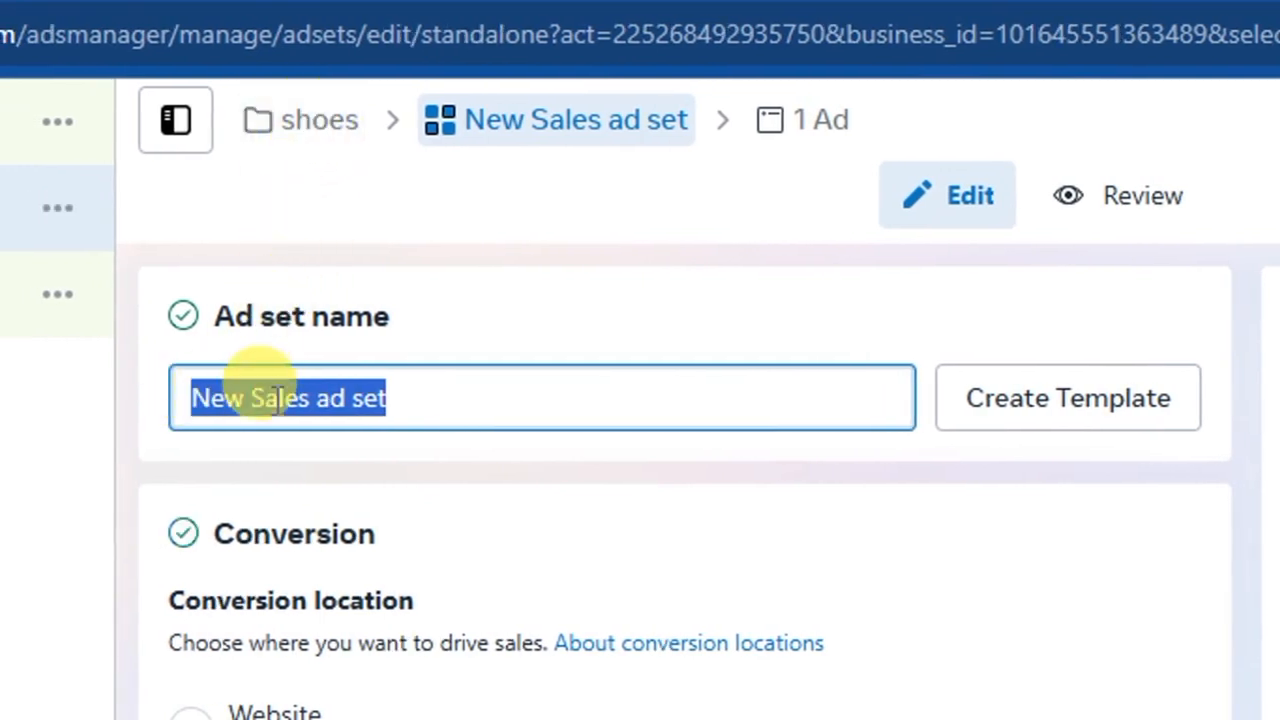
pyautogui.write('shoes')
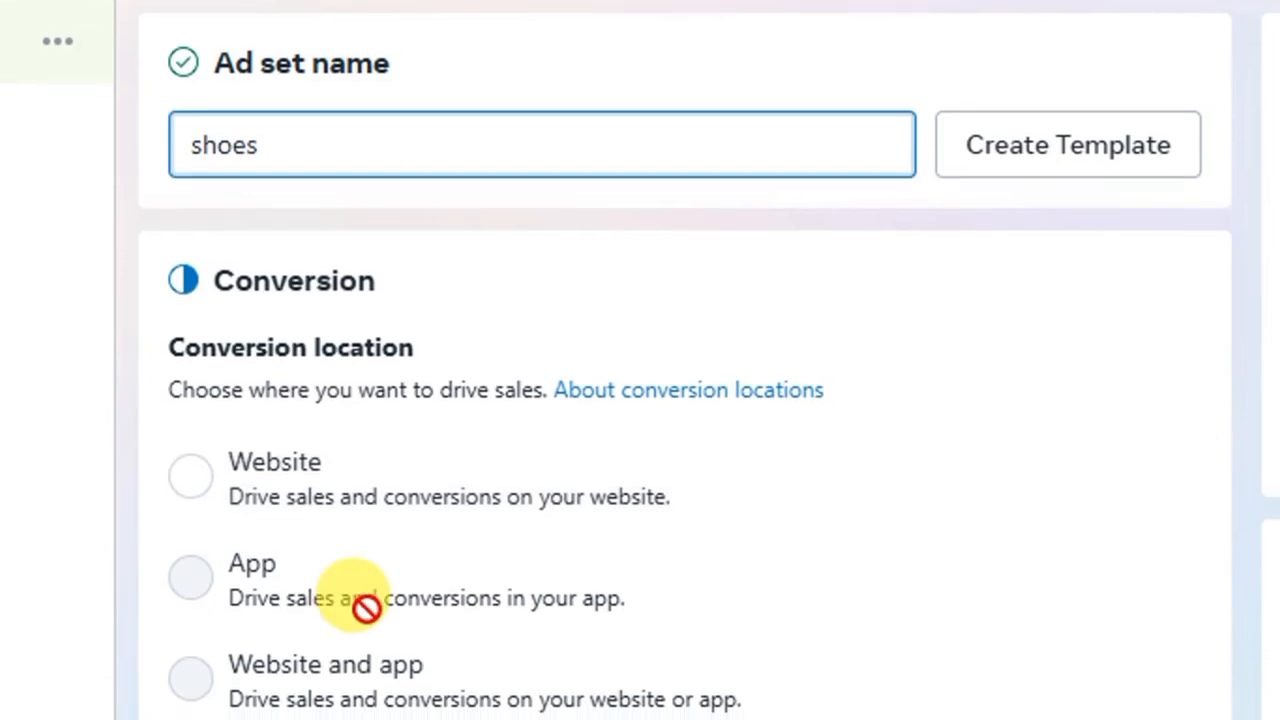
pyautogui.scroll(-1, 354, 597)
pyautogui.click(346, 590)
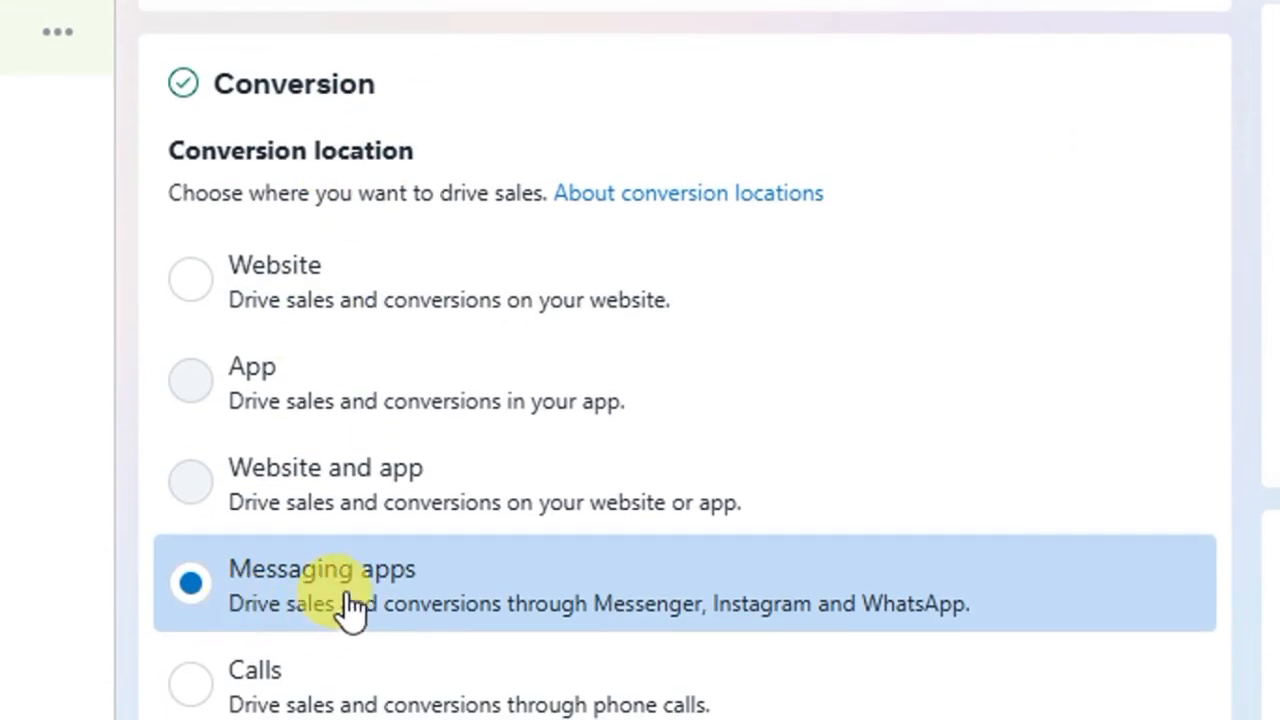
pyautogui.scroll(-2, 362, 630)
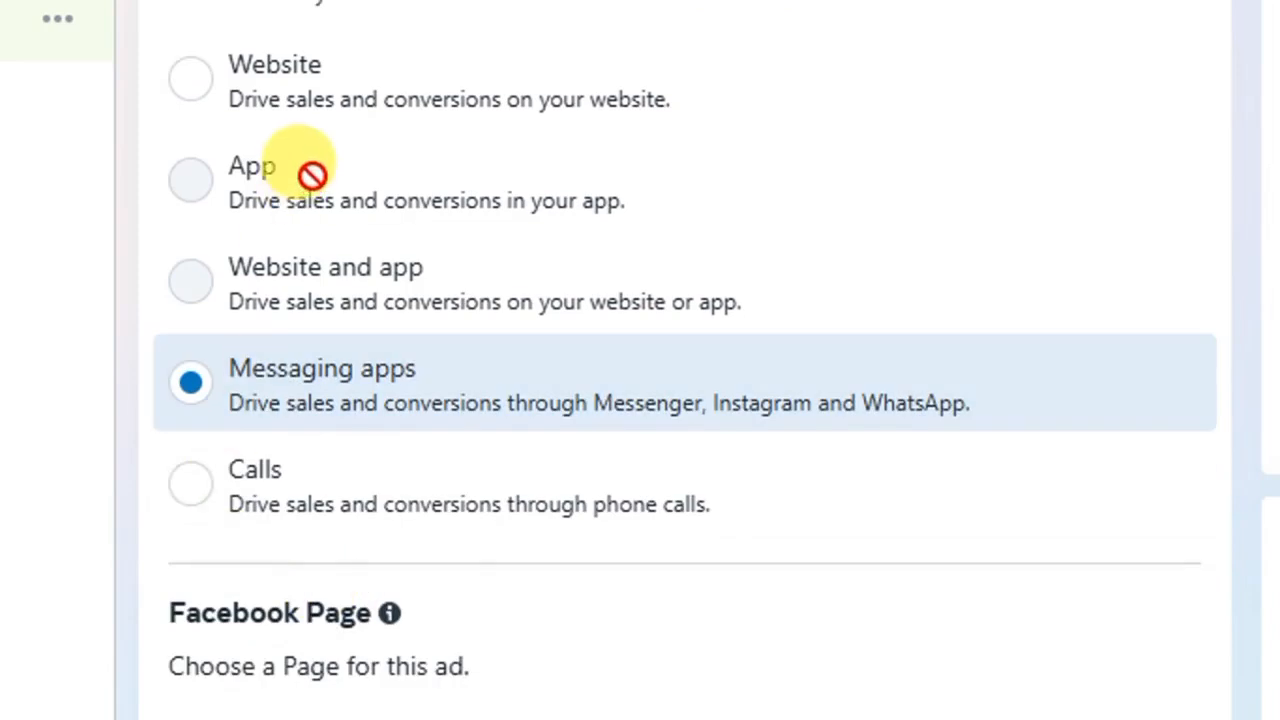
pyautogui.scroll(1, 312, 175)
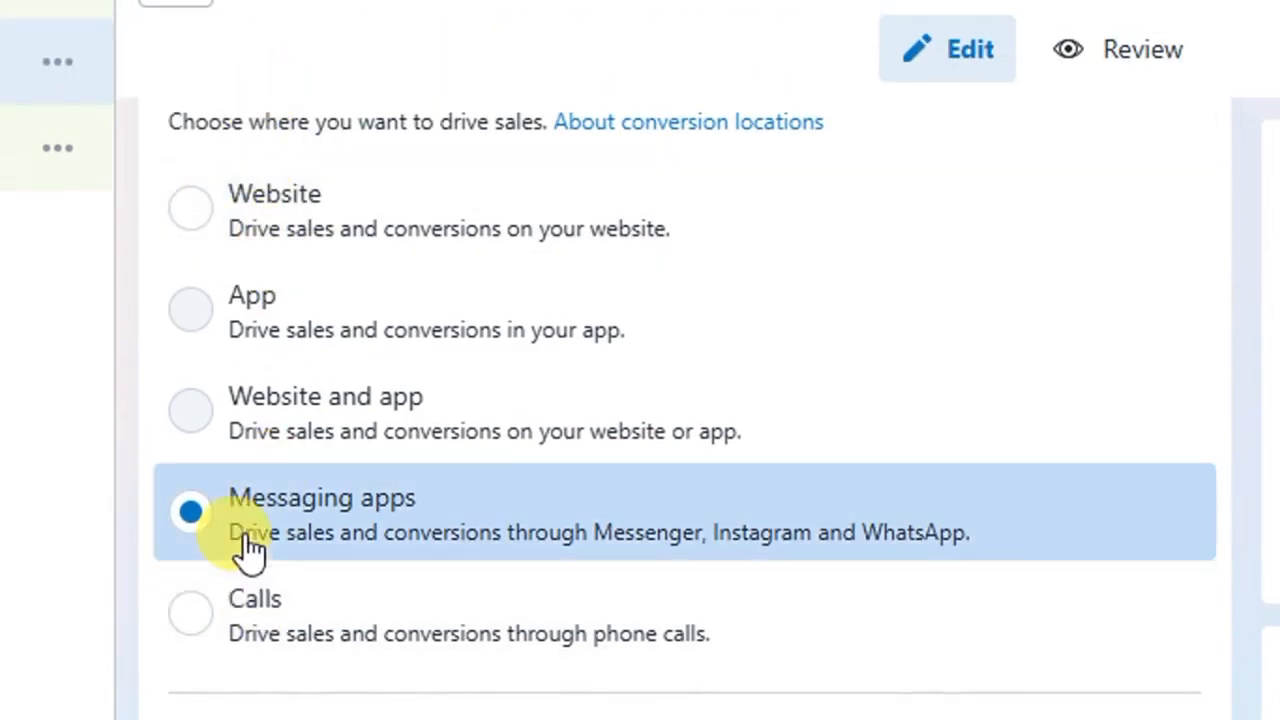
pyautogui.scroll(-2, 220, 540)
pyautogui.scroll(3, 391, 543)
pyautogui.scroll(-2, 329, 537)
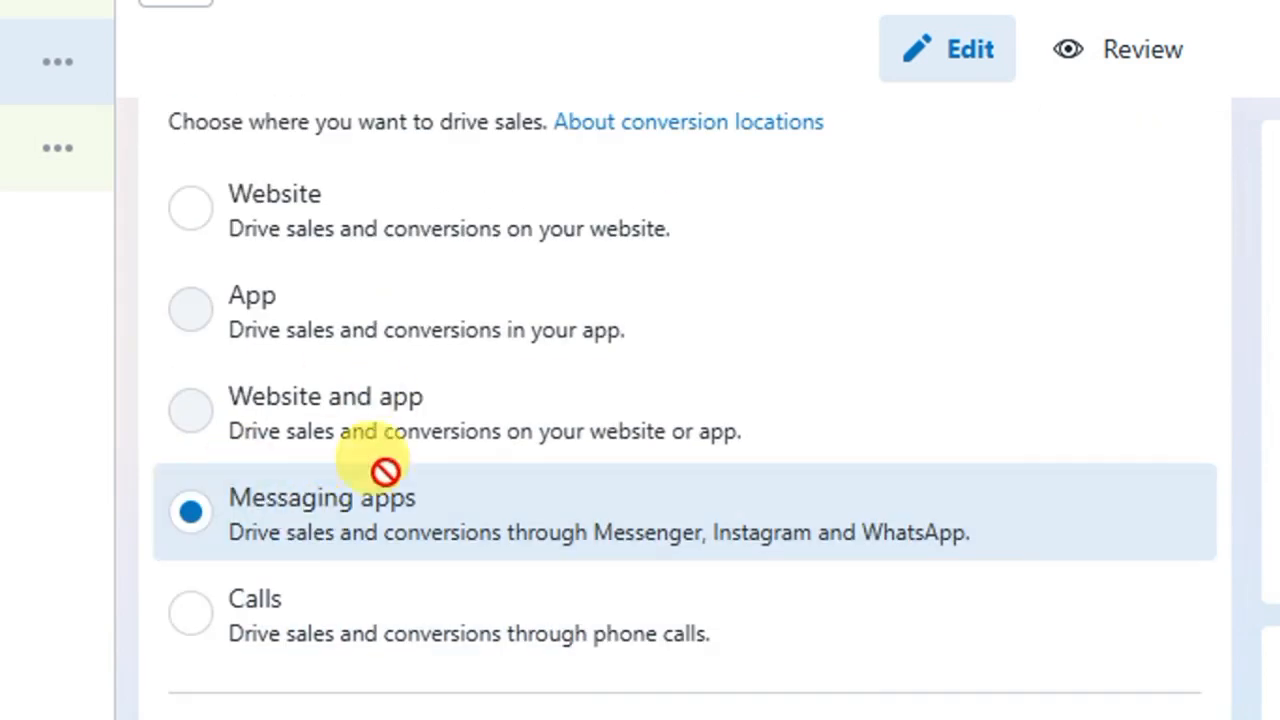
# - Enable Instagram as a messaging destination for the ad set and deselect WhatsApp and Messenger
pyautogui.scroll(-2, 385, 471)
pyautogui.click(194, 332)
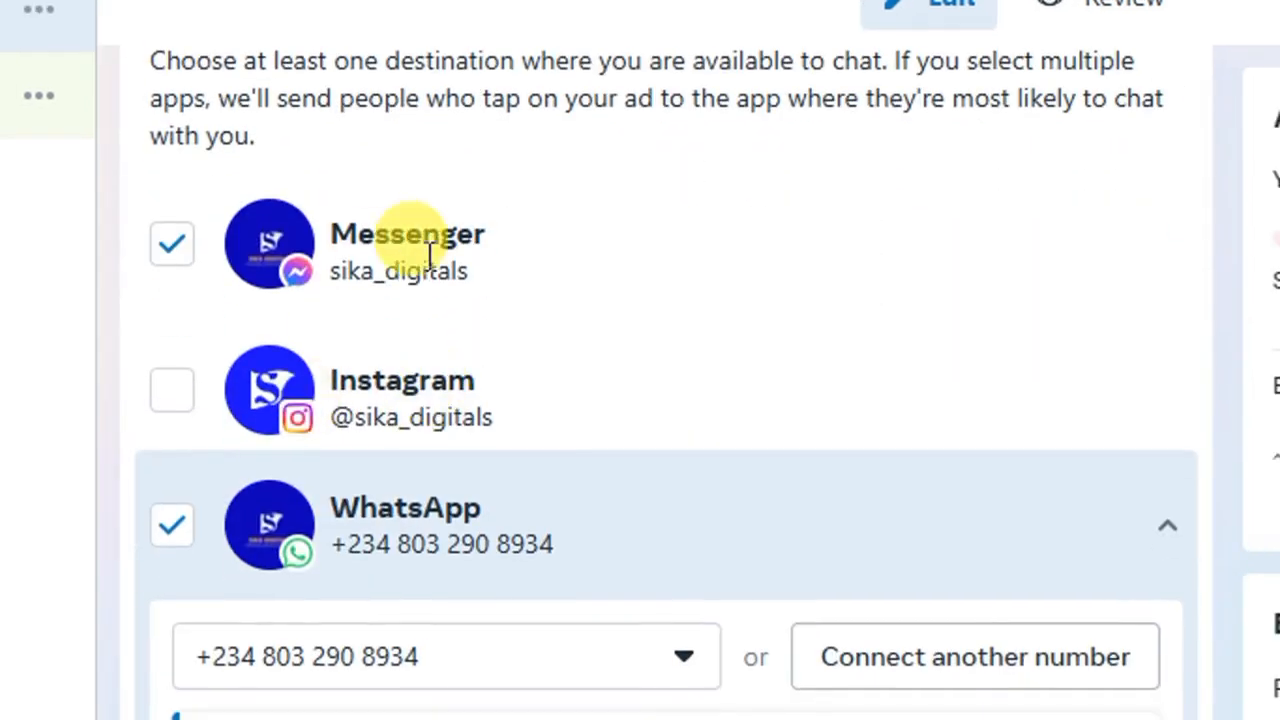
pyautogui.scroll(2, 243, 251)
pyautogui.scroll(-2, 250, 330)
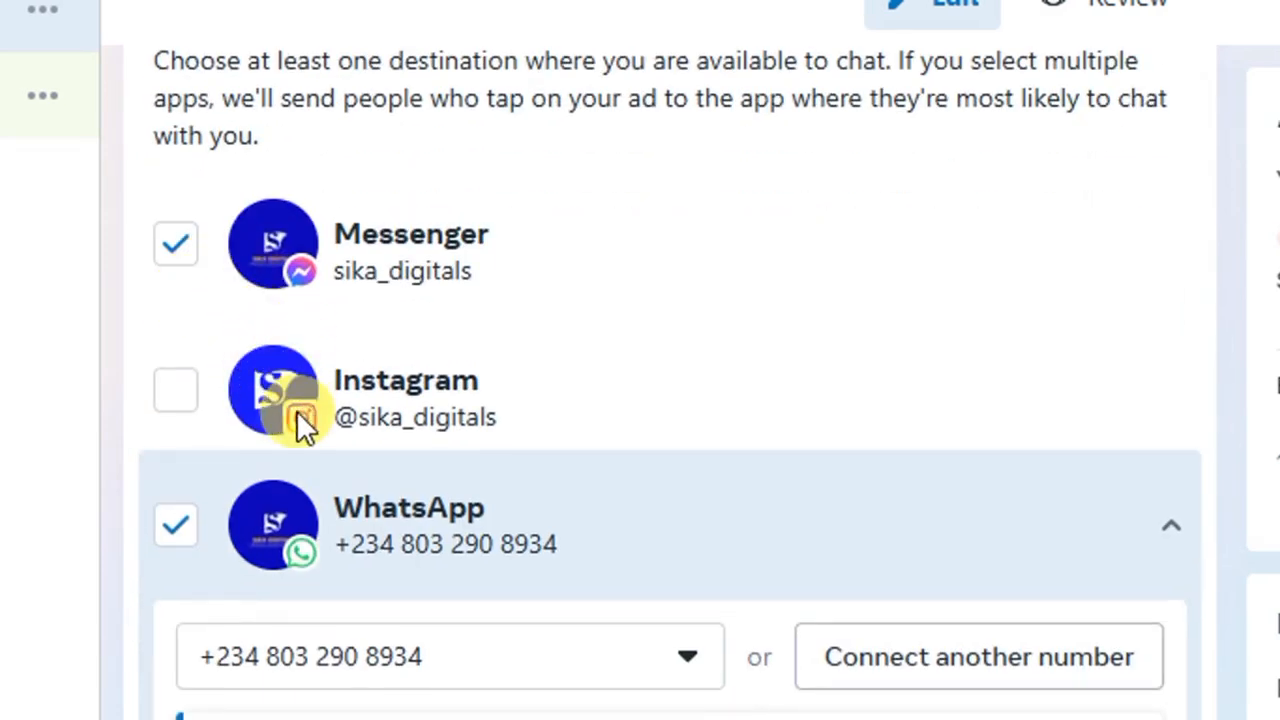
pyautogui.scroll(-2, 296, 420)
pyautogui.scroll(2, 270, 415)
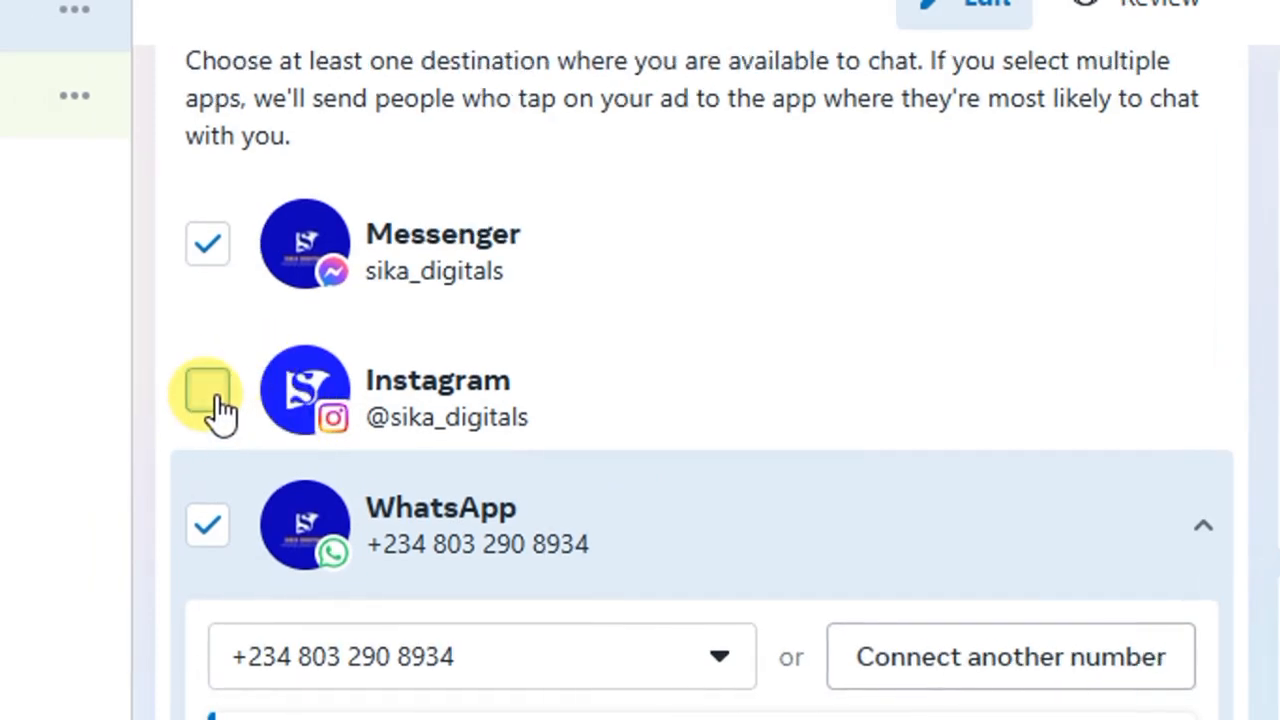
pyautogui.click(213, 398)
pyautogui.scroll(1, 220, 430)
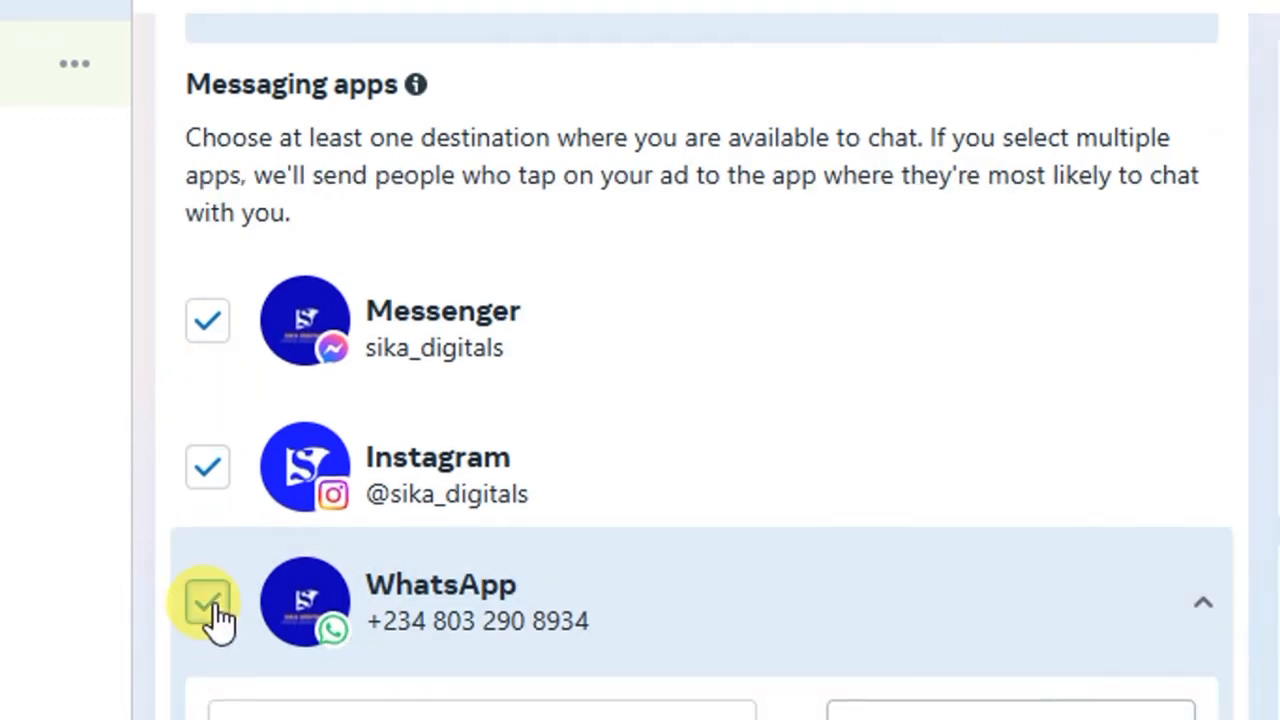
pyautogui.scroll(-1, 208, 320)
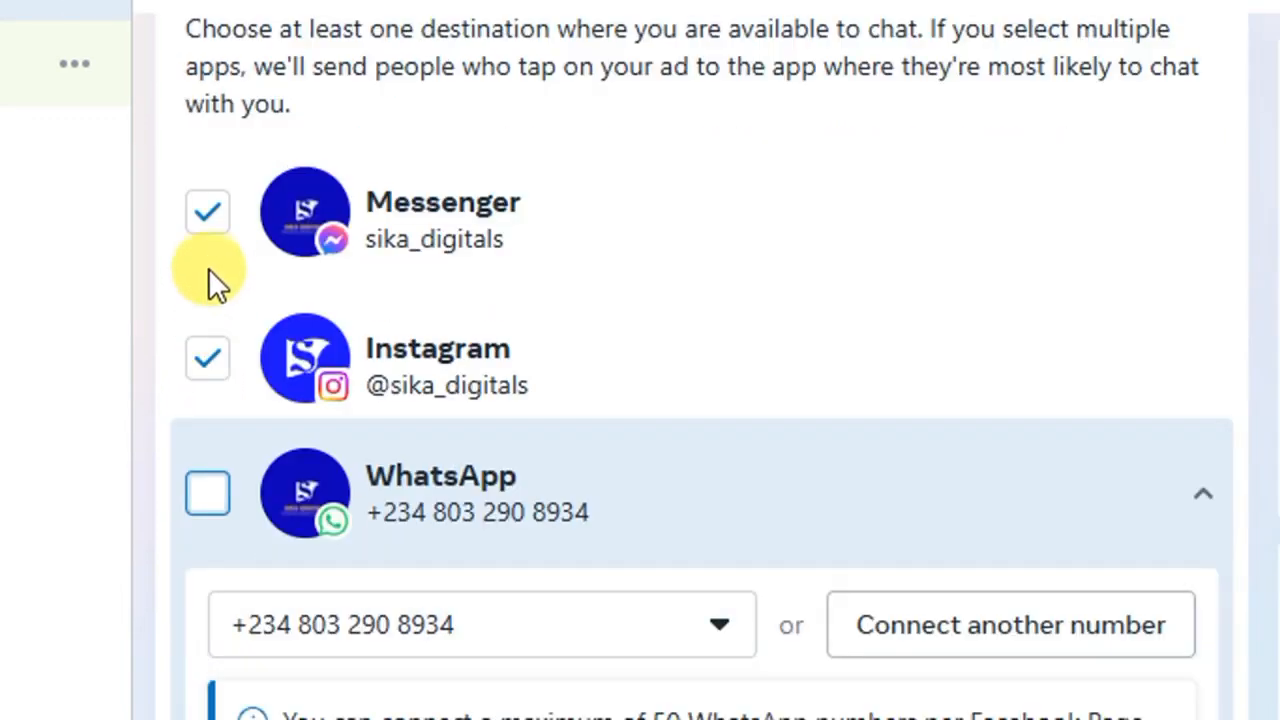
pyautogui.click(208, 215)
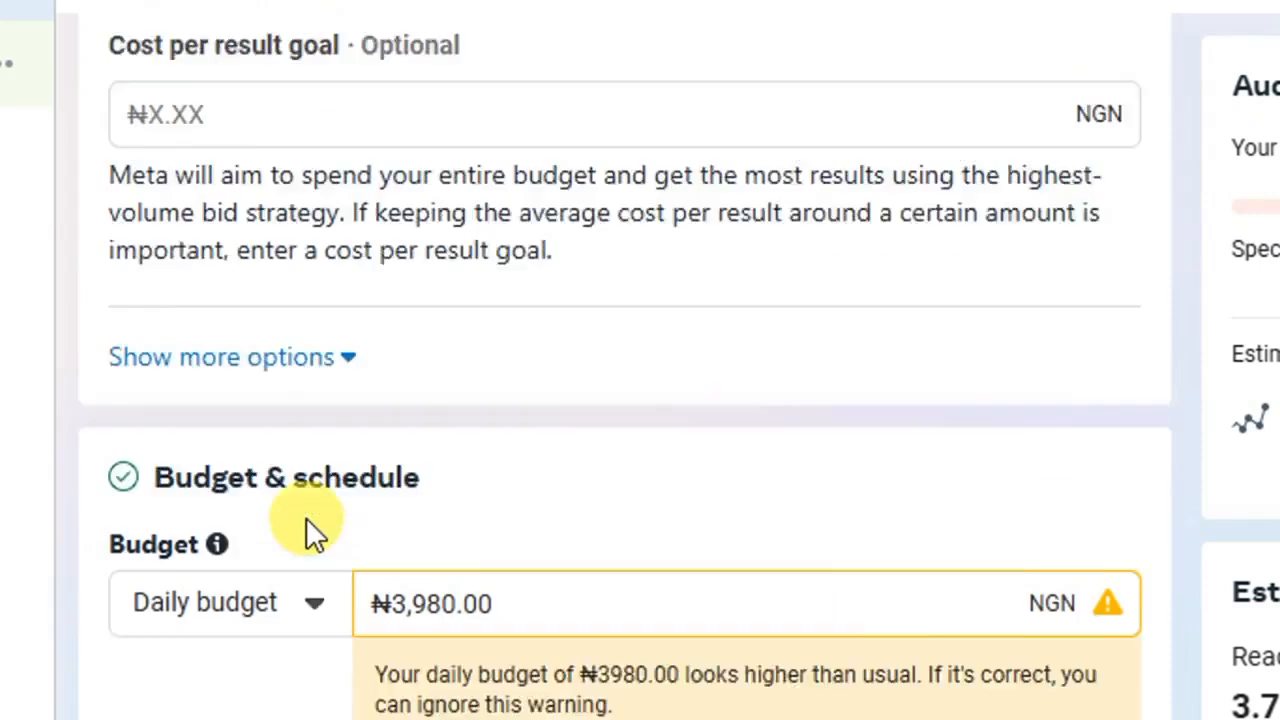
# - Set the ad set's daily budget to ₦5000
pyautogui.scroll(-4, 349, 328)
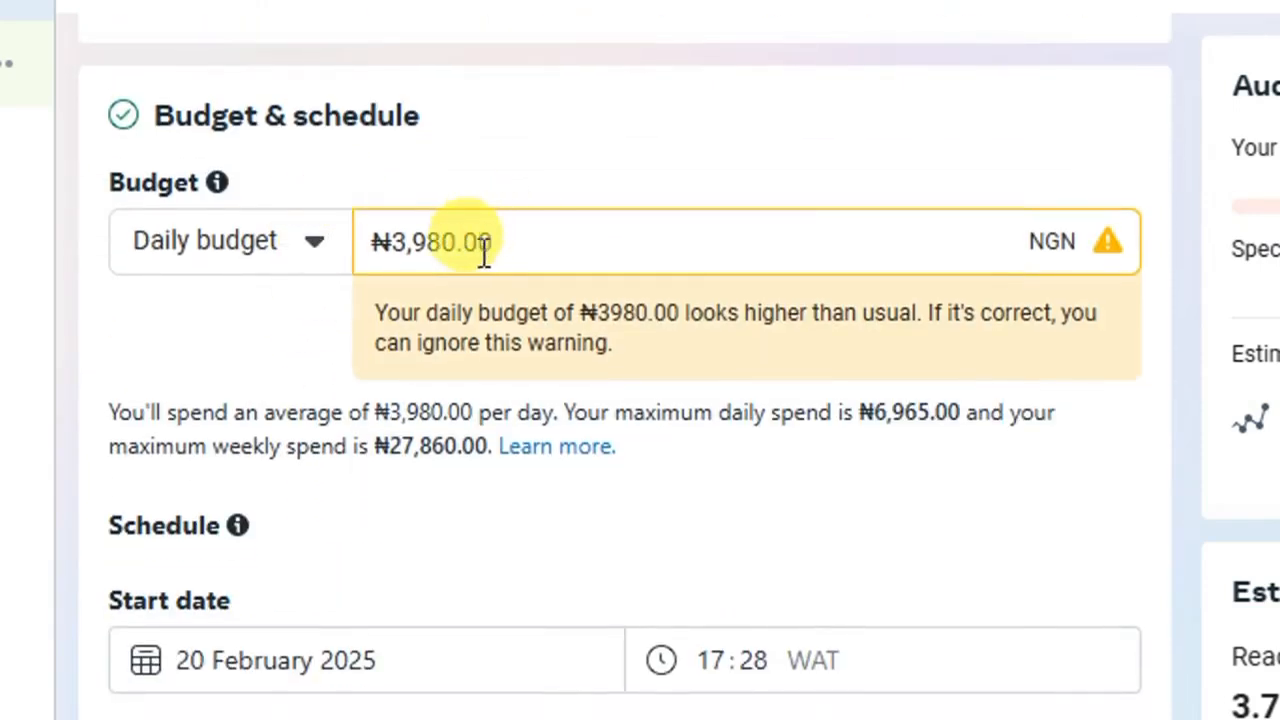
pyautogui.click(402, 245)
pyautogui.moveTo(411, 245); pyautogui.dragTo(450, 245)
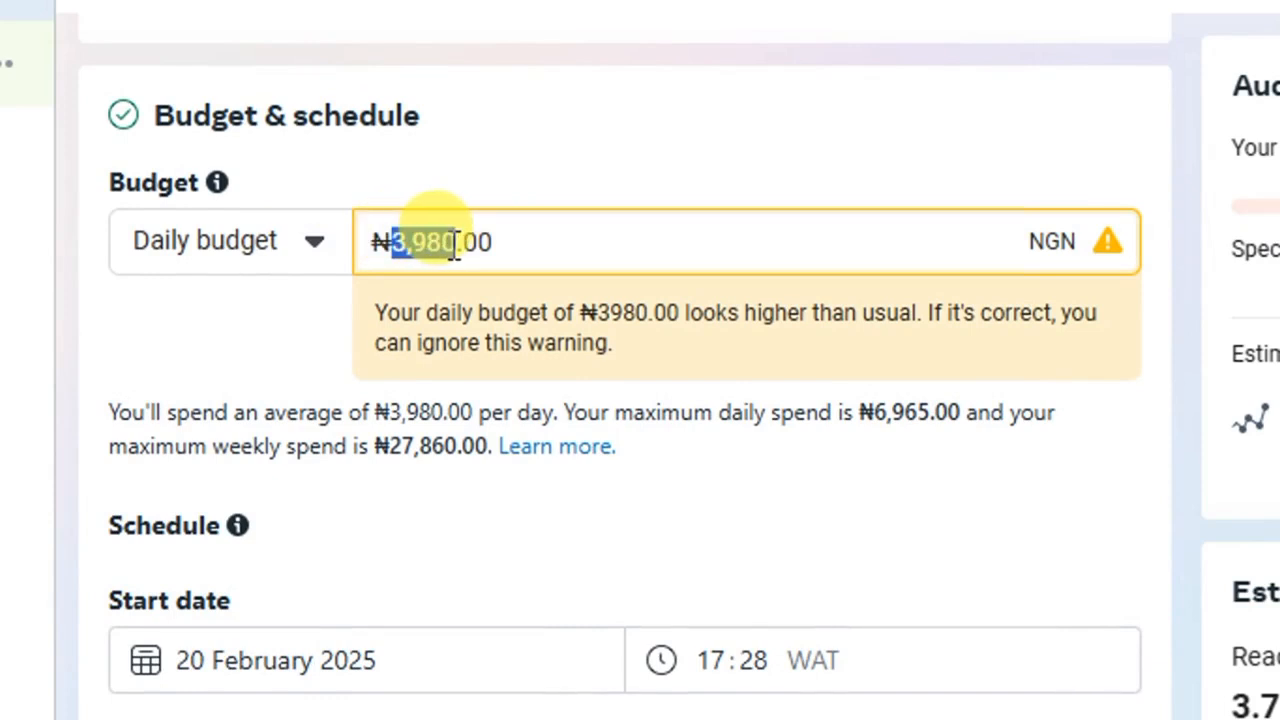
pyautogui.write('5000')
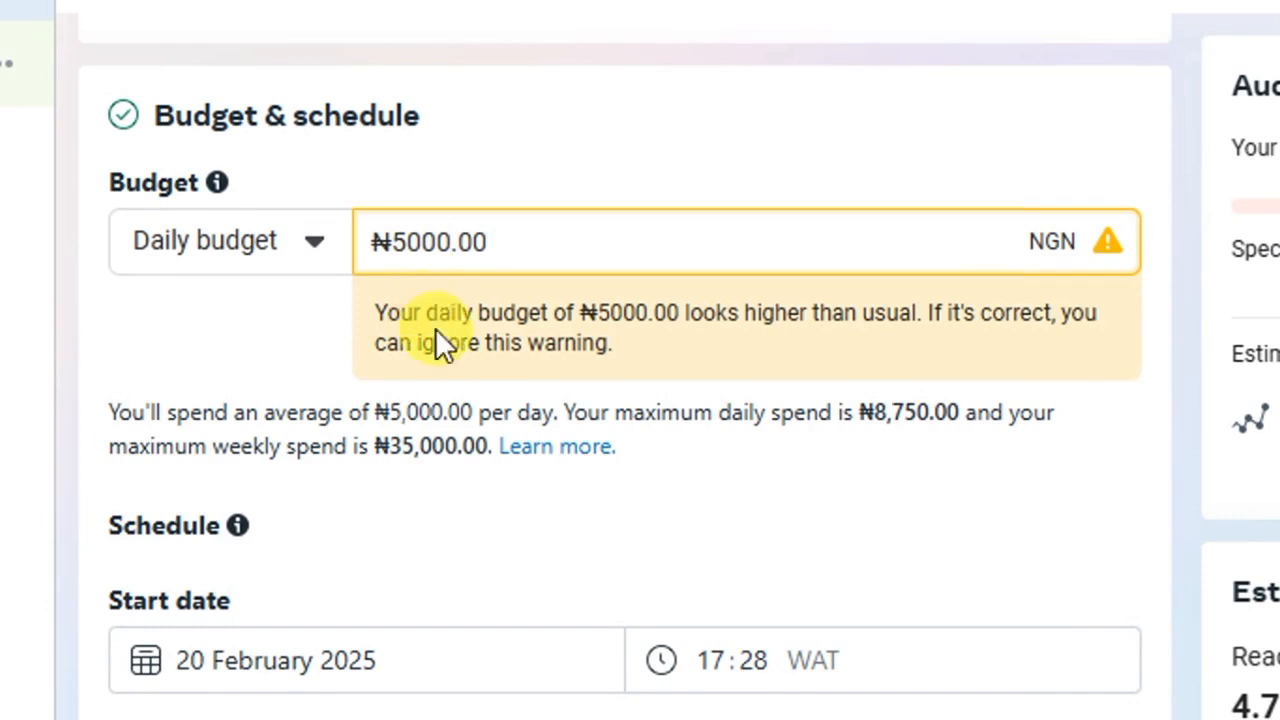
# - Review the estimated spend, the start and end dates, and the scheduling options through to the audience controls
pyautogui.scroll(-2, 437, 340)
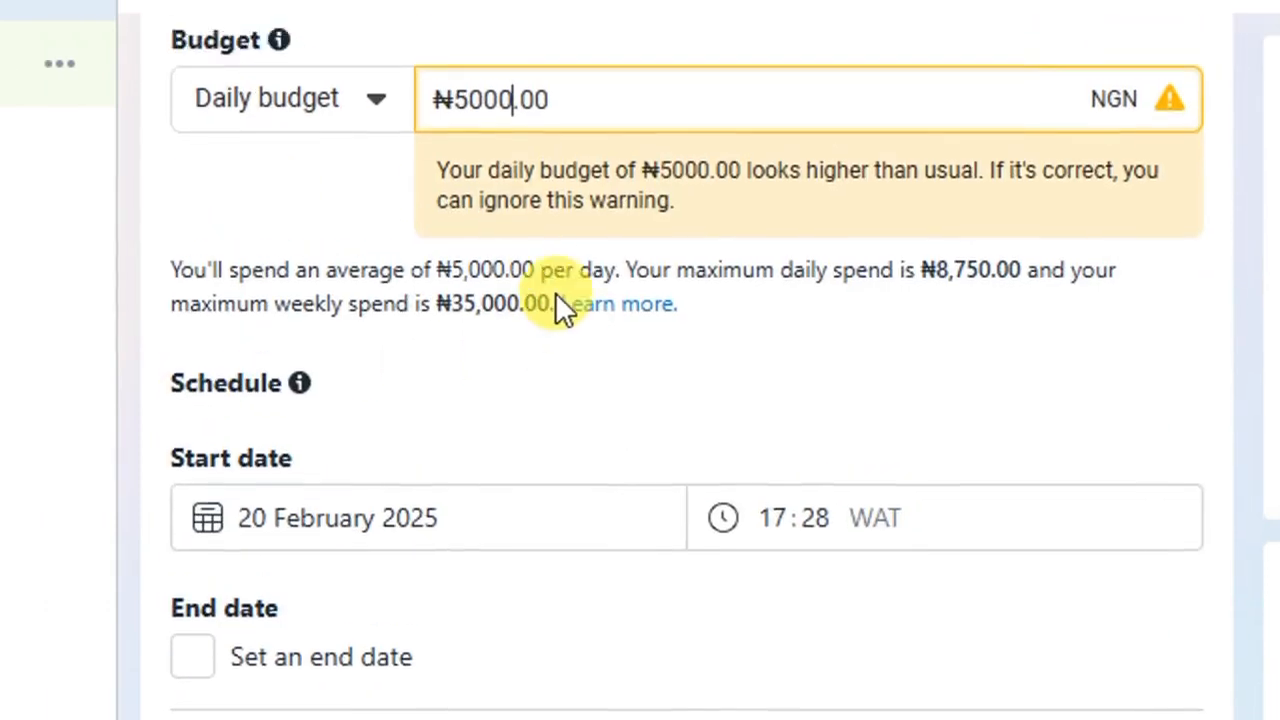
pyautogui.scroll(2, 555, 292)
pyautogui.scroll(-2, 518, 296)
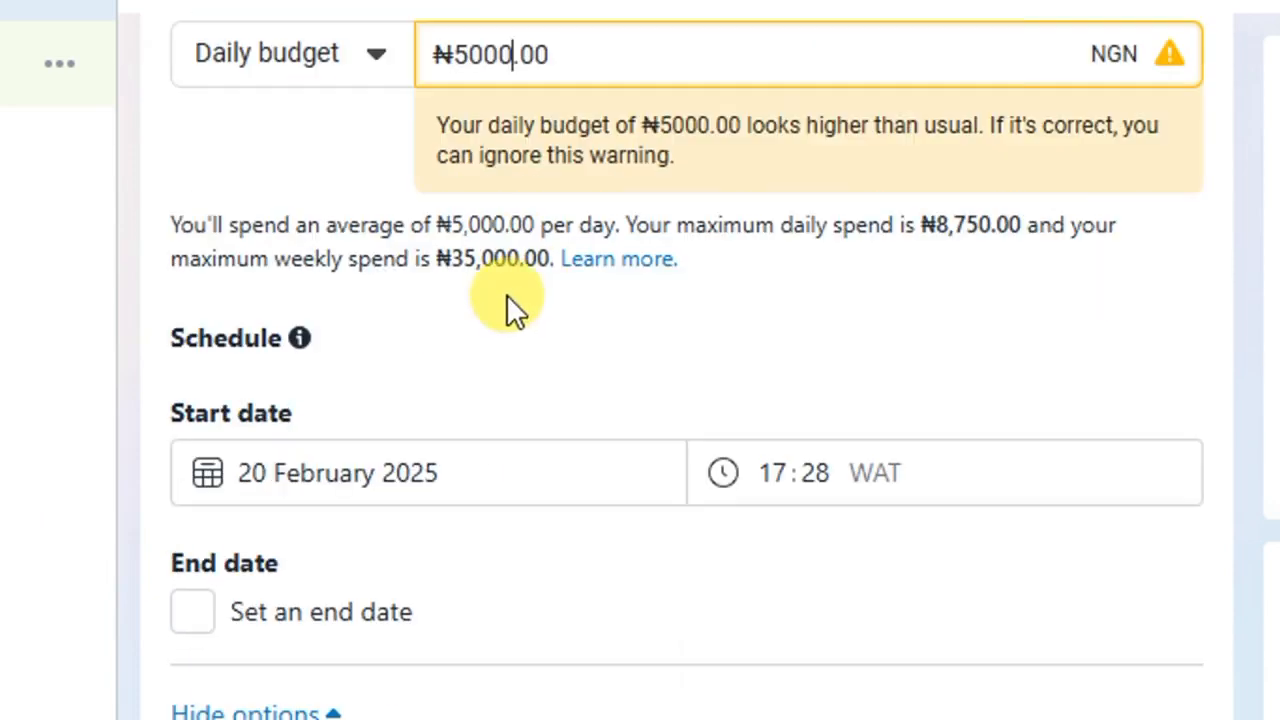
pyautogui.scroll(2, 516, 310)
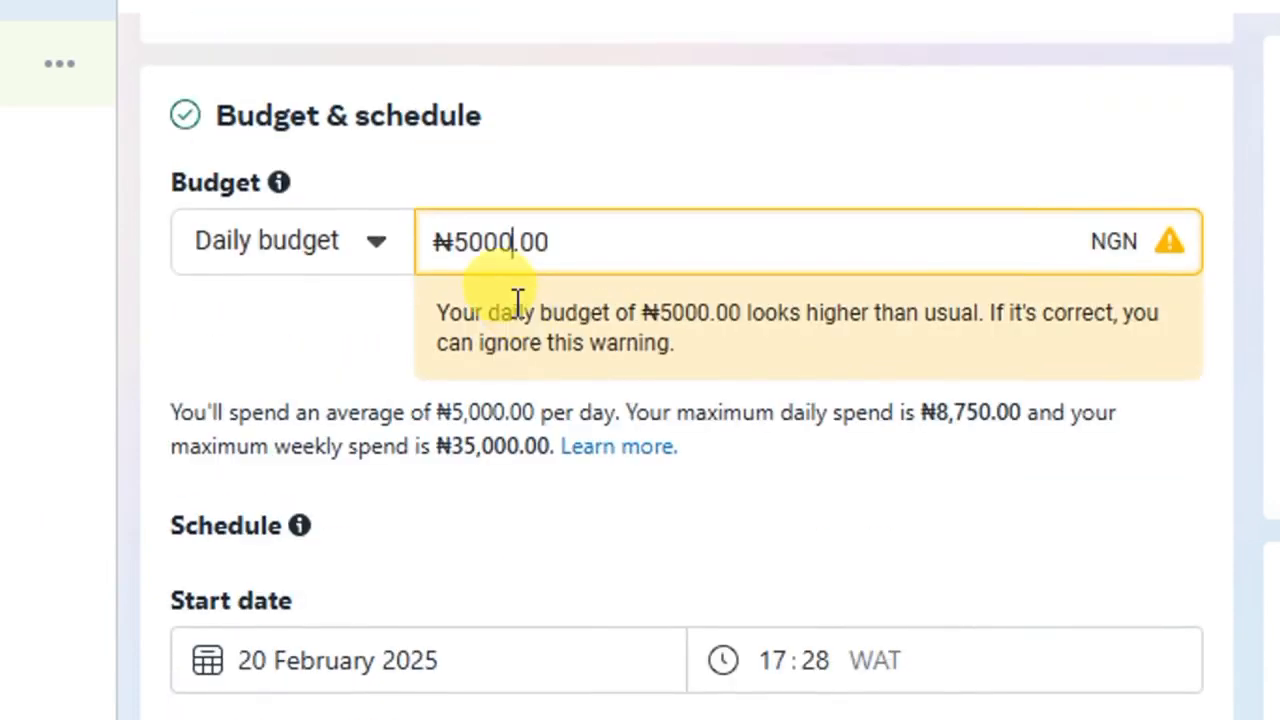
pyautogui.scroll(-2, 517, 300)
pyautogui.scroll(4, 530, 270)
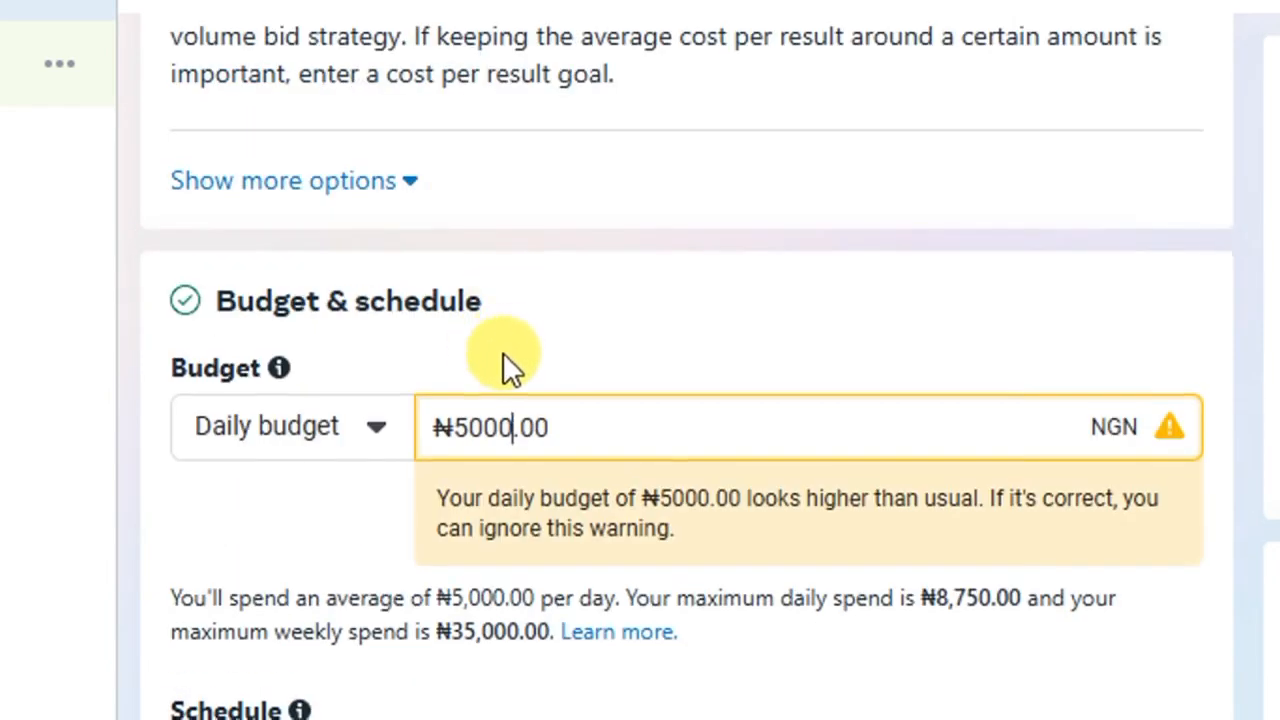
pyautogui.scroll(-2, 503, 352)
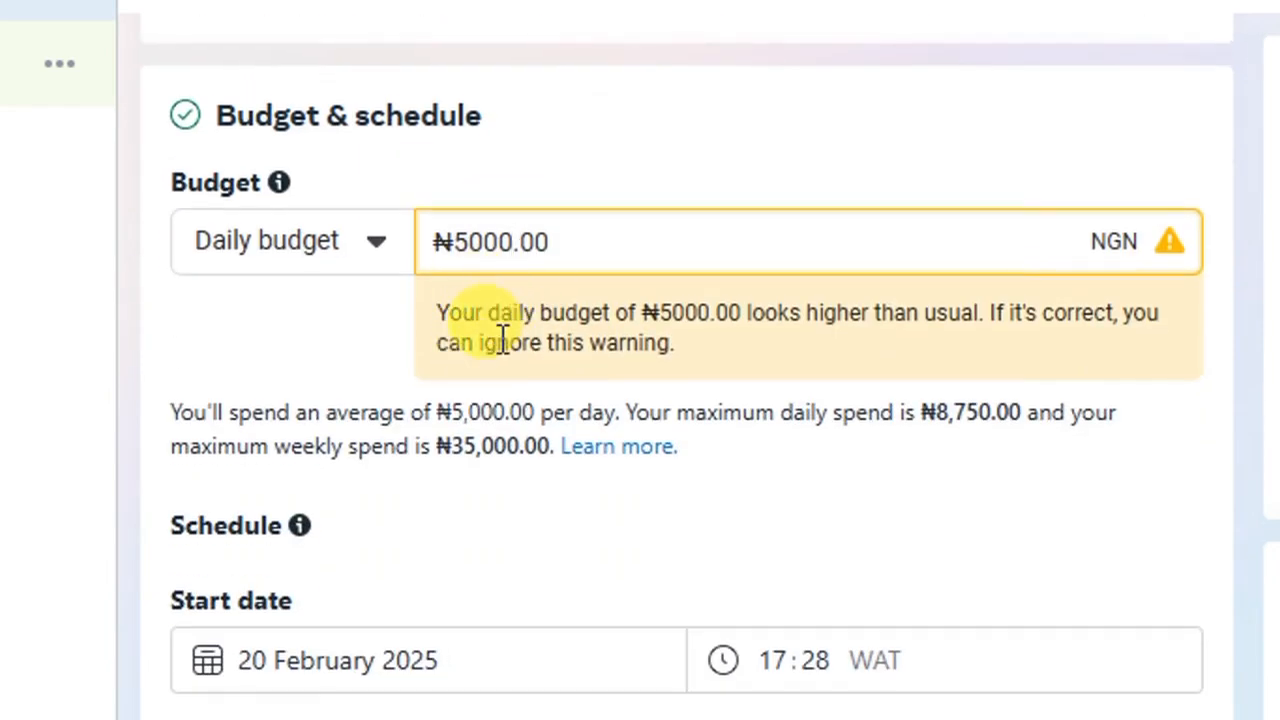
pyautogui.scroll(-4, 512, 340)
pyautogui.scroll(7, 514, 500)
pyautogui.scroll(-7, 503, 509)
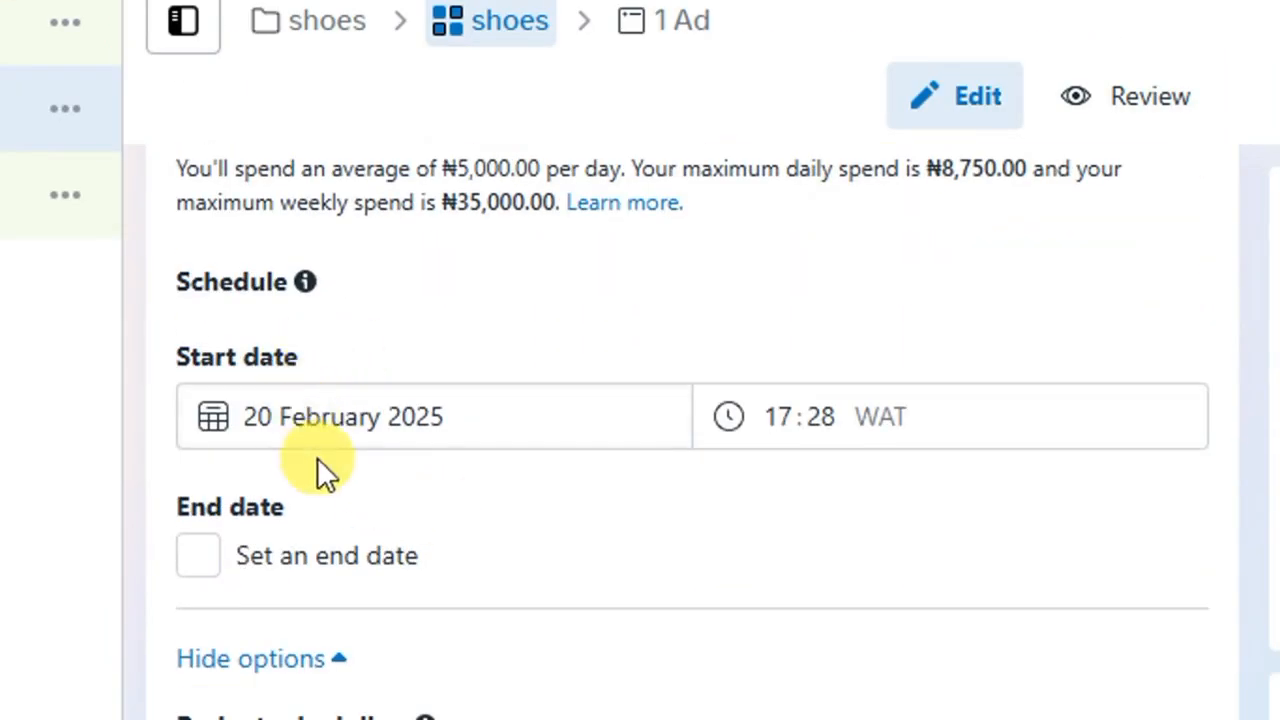
pyautogui.scroll(-3, 275, 500)
pyautogui.scroll(3, 280, 495)
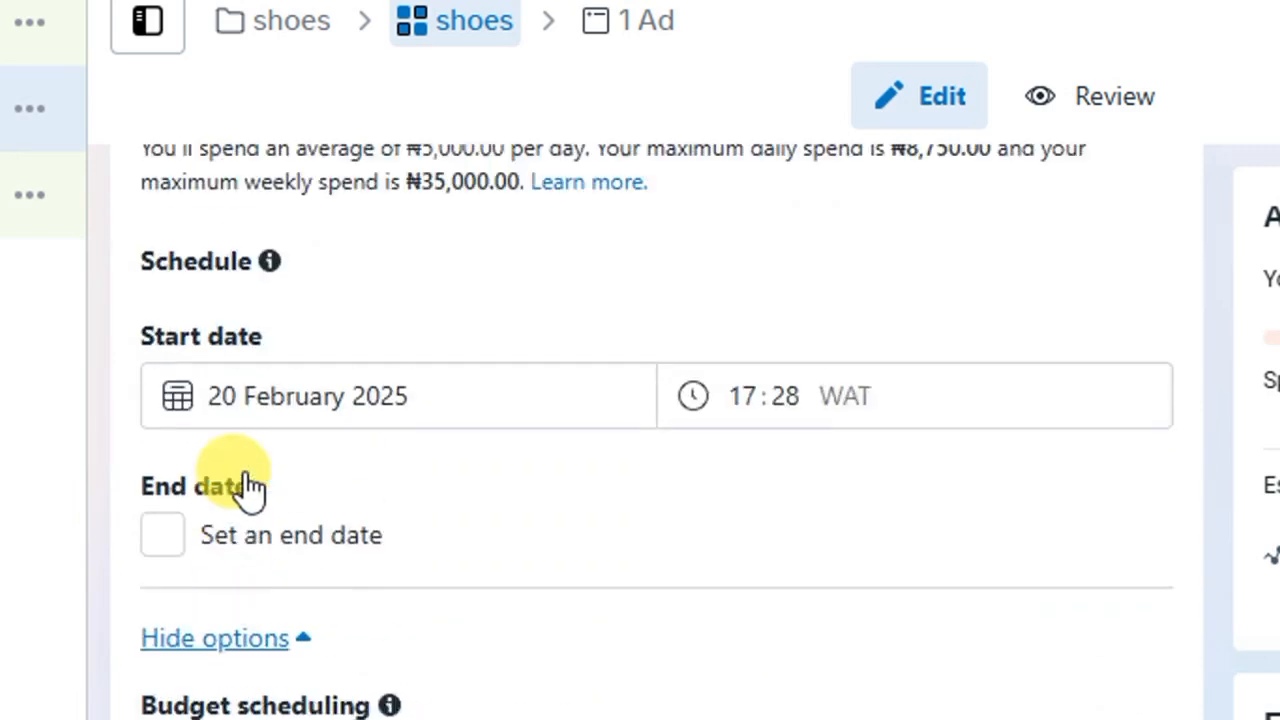
pyautogui.scroll(-2, 386, 543)
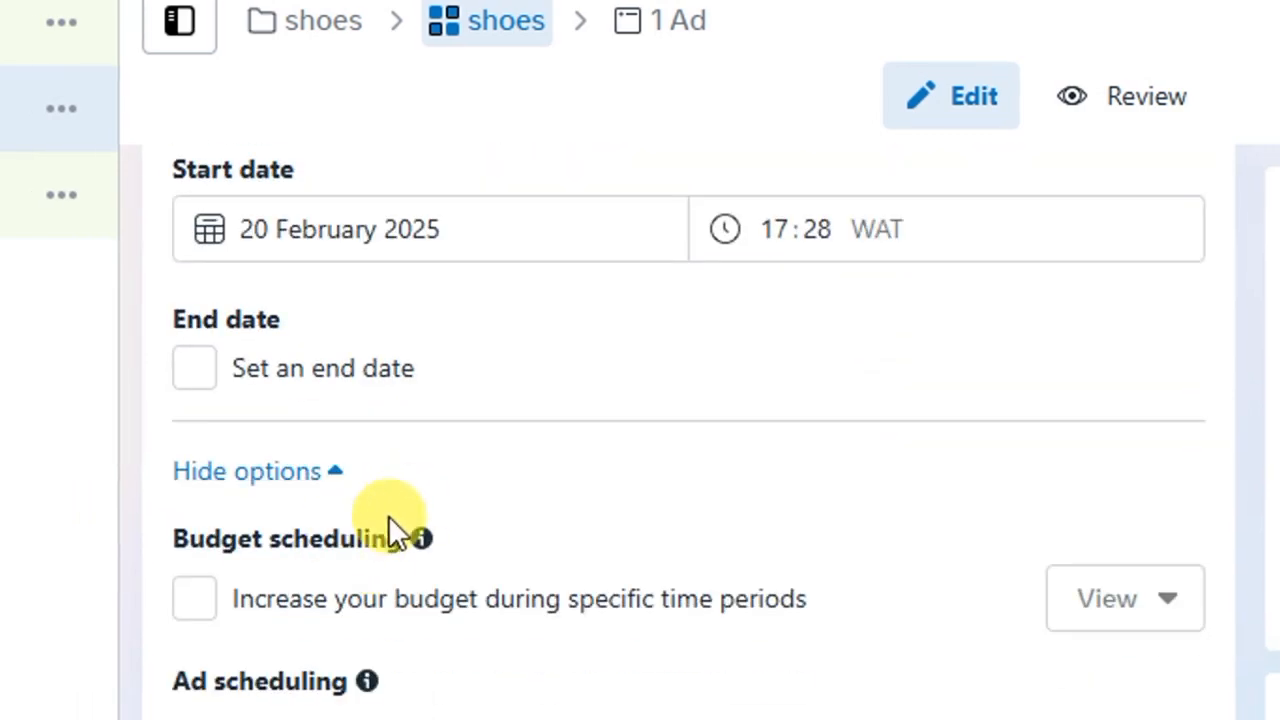
pyautogui.scroll(2, 388, 515)
pyautogui.scroll(-2, 343, 480)
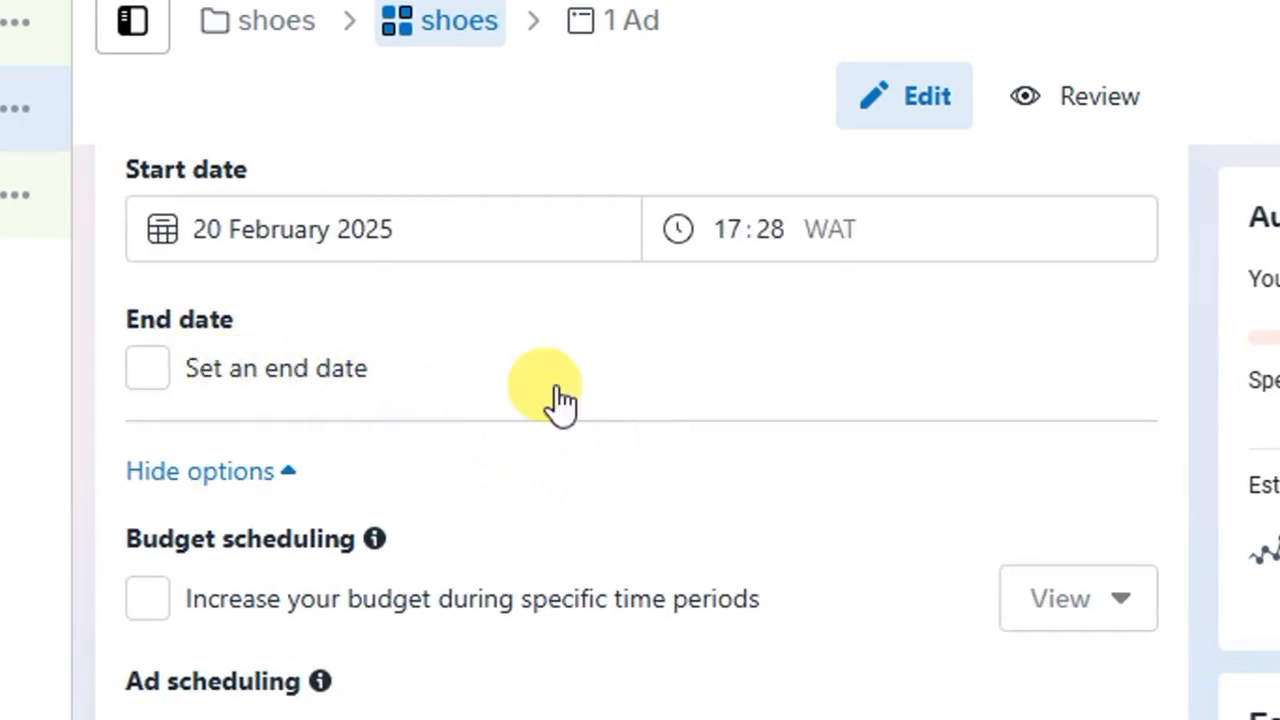
pyautogui.scroll(-5, 380, 409)
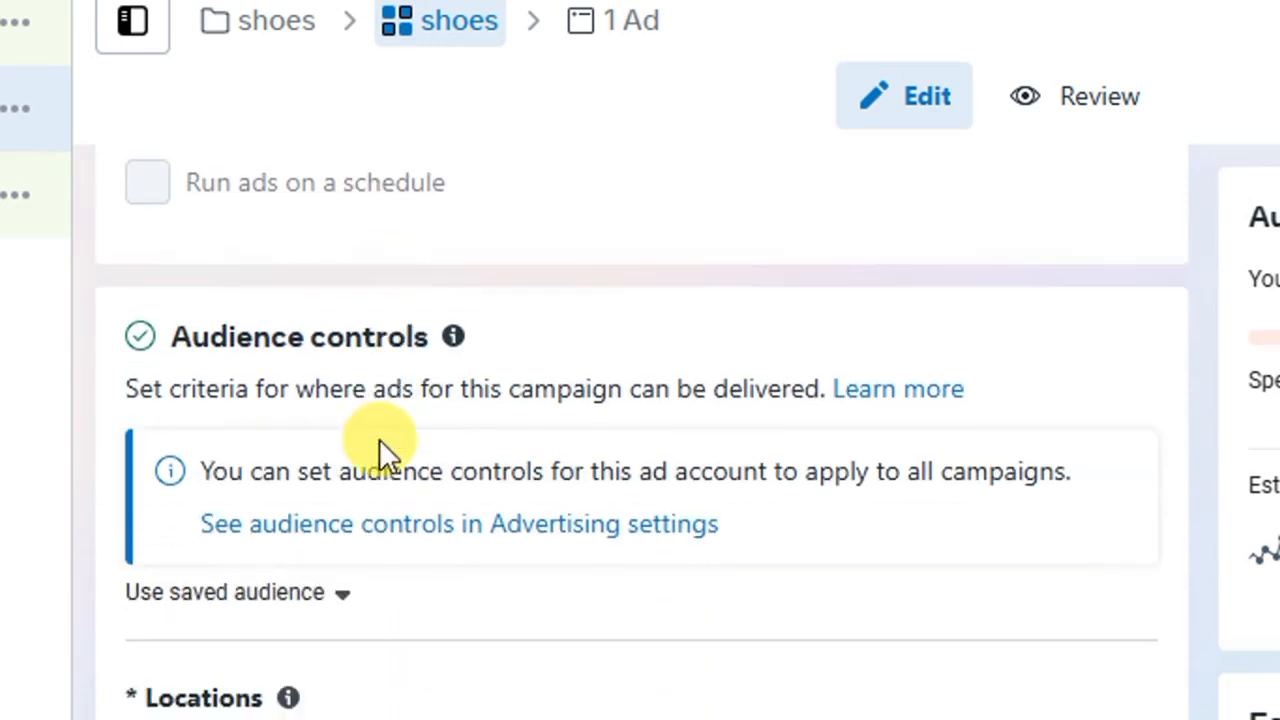
# - Review the audience controls section, including the saved audience option and the included location
pyautogui.scroll(-4, 388, 438)
pyautogui.scroll(1, 388, 435)
pyautogui.scroll(-1, 341, 455)
pyautogui.scroll(2, 413, 445)
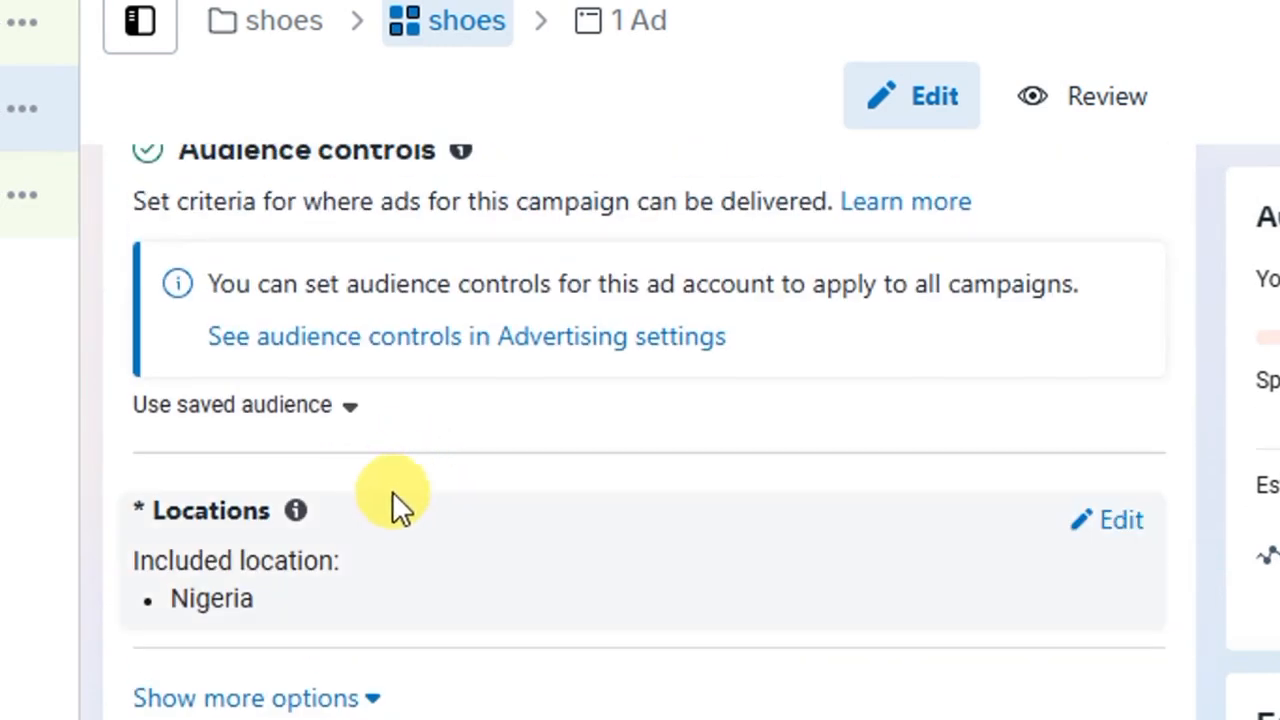
pyautogui.scroll(-2, 392, 491)
pyautogui.scroll(4, 373, 489)
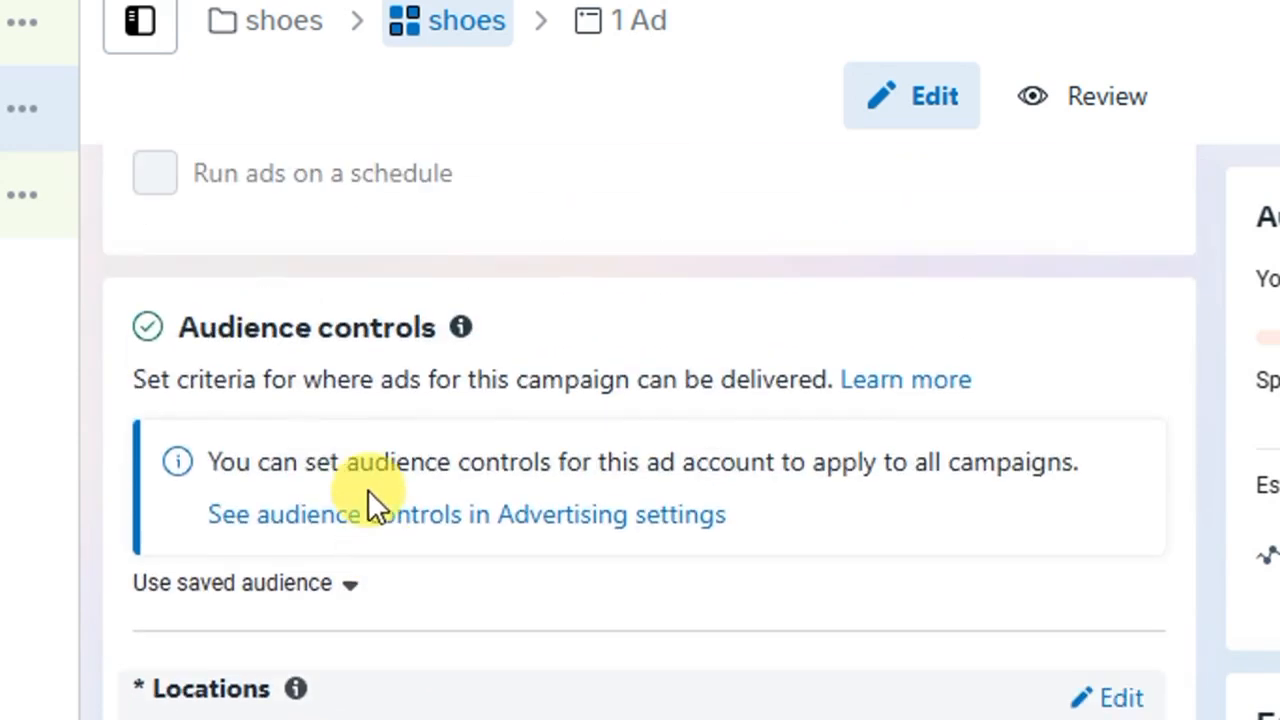
pyautogui.scroll(-4, 375, 510)
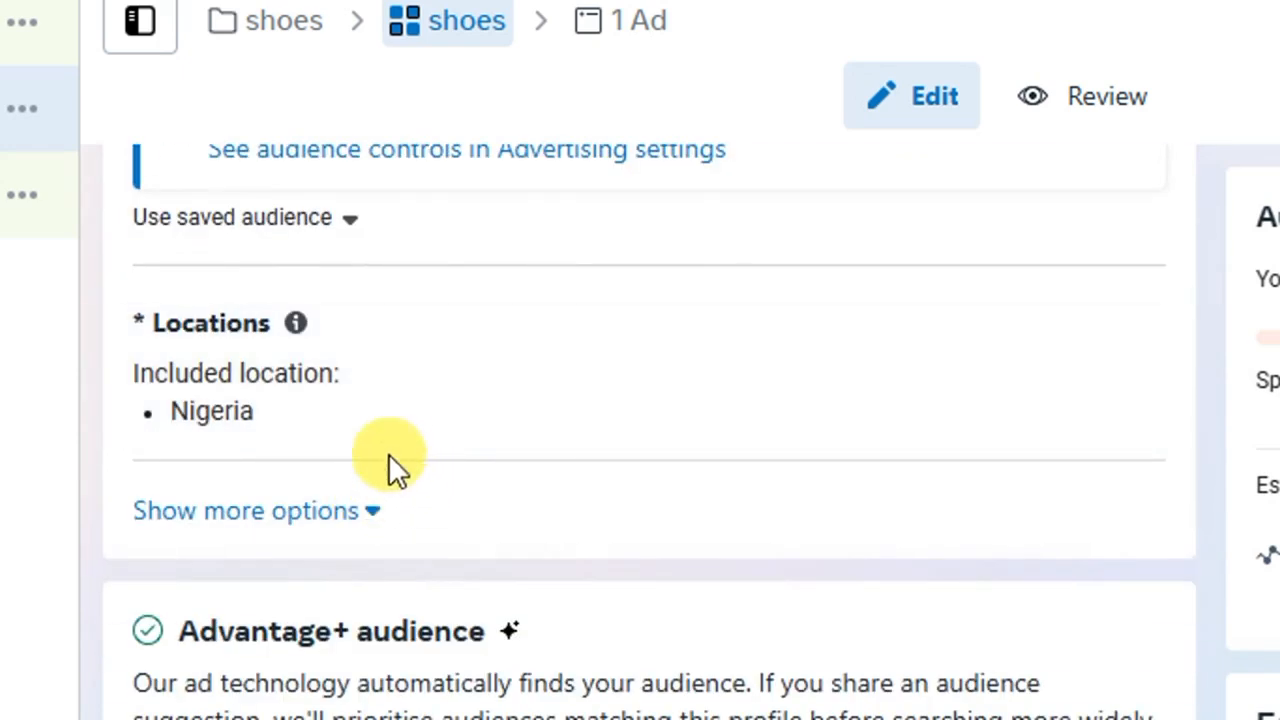
pyautogui.scroll(-2, 388, 453)
pyautogui.scroll(2, 347, 409)
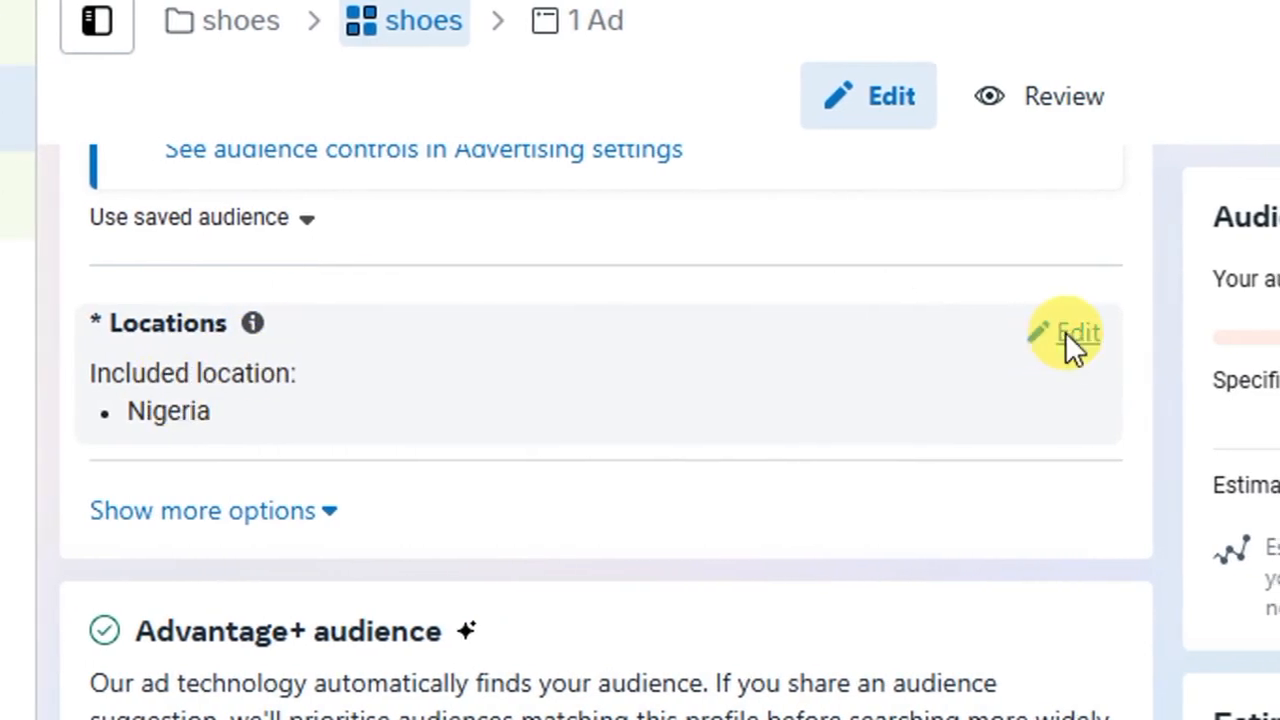
# - Edit the ad set's locations and include the Ikoyi neighborhood in Lagos State, Nigeria
pyautogui.click(1065, 331)
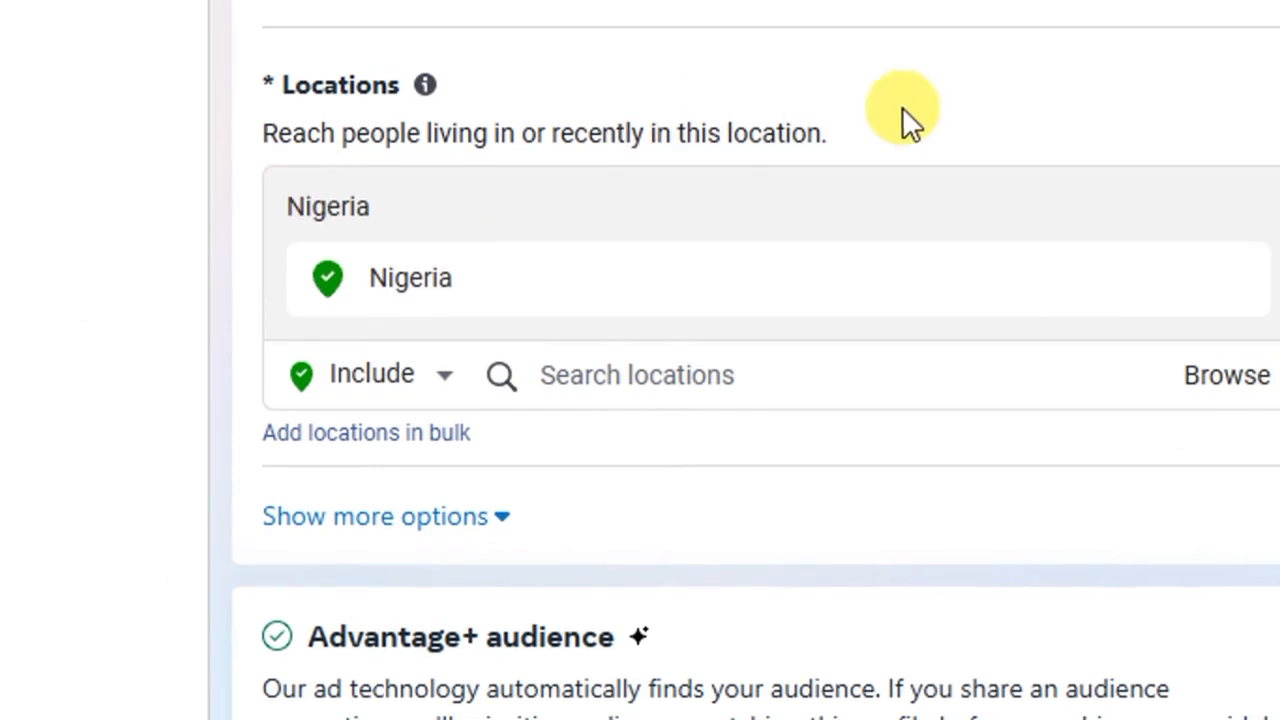
pyautogui.moveTo(925, 275)
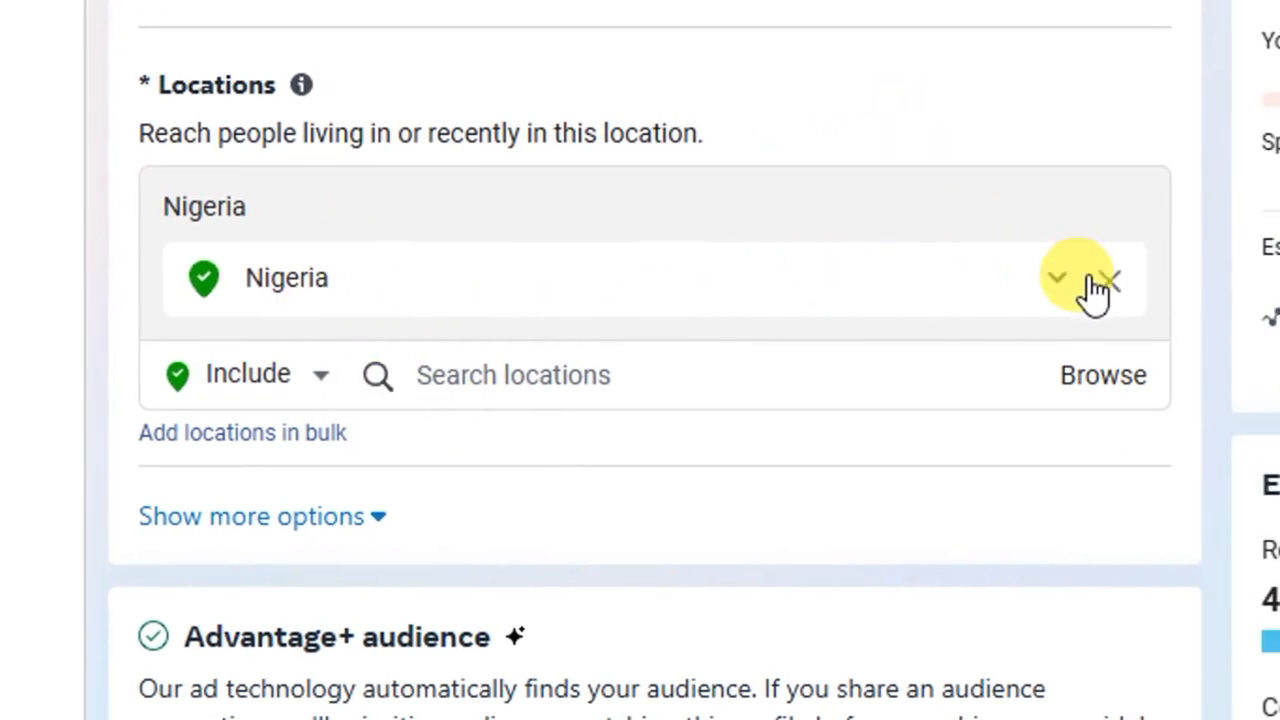
pyautogui.click(416, 393)
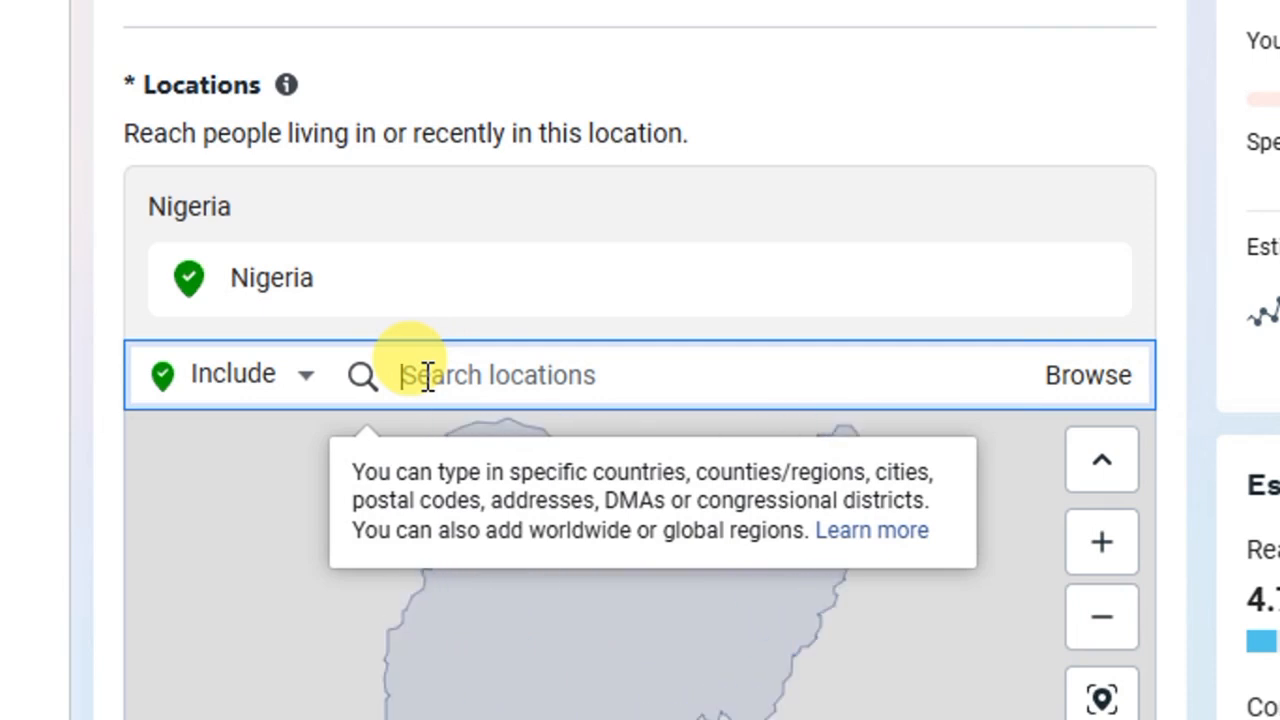
pyautogui.scroll(-4, 563, 303)
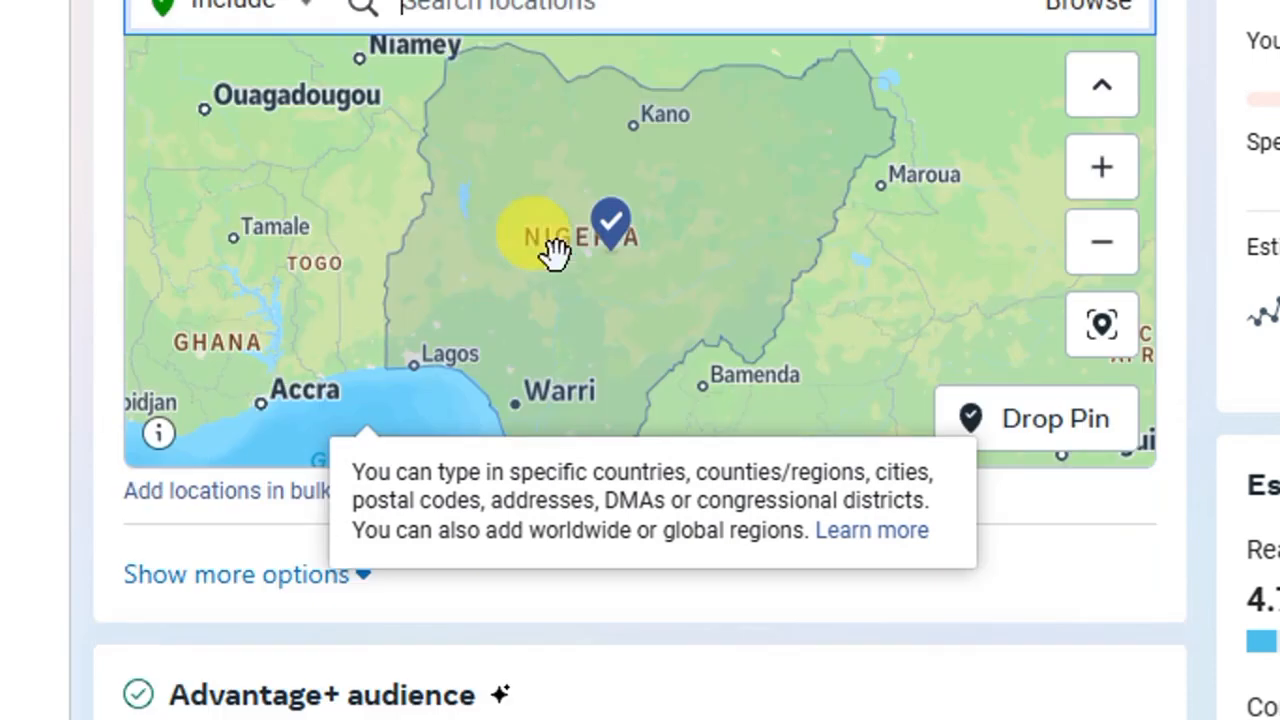
pyautogui.scroll(2, 425, 195)
pyautogui.scroll(1, 423, 60)
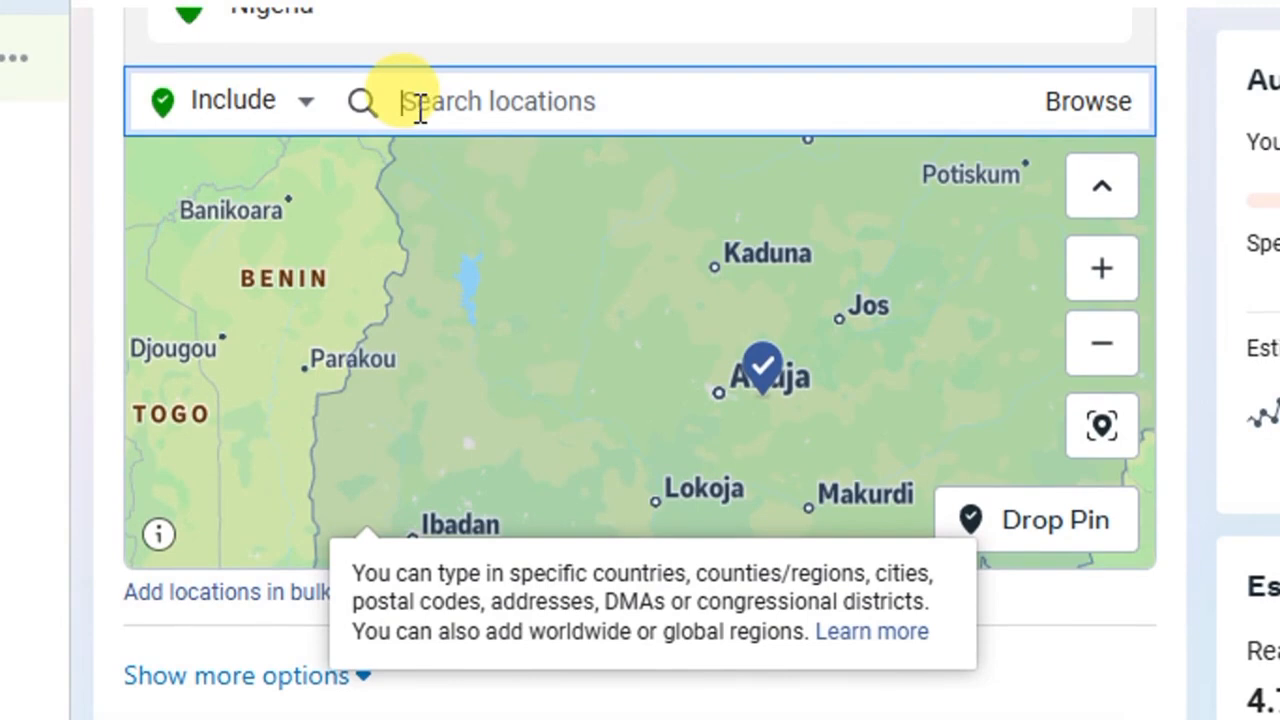
pyautogui.write('l')
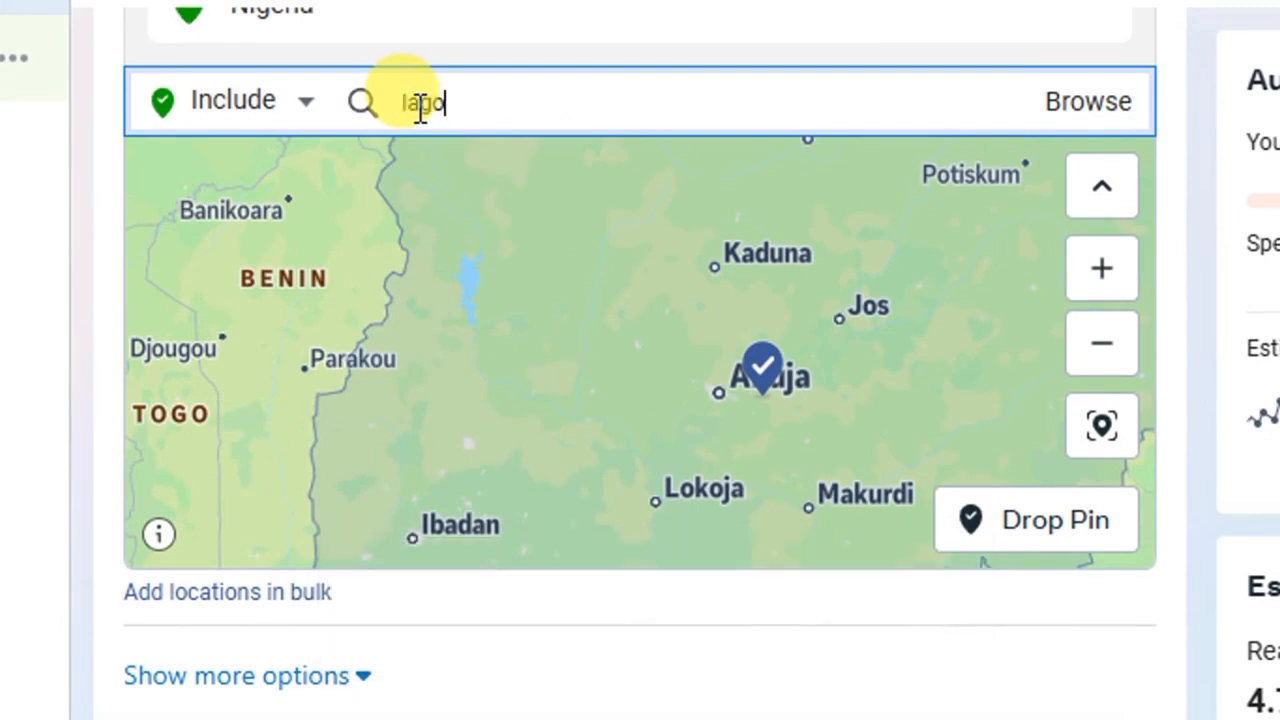
pyautogui.press('BackSpace')
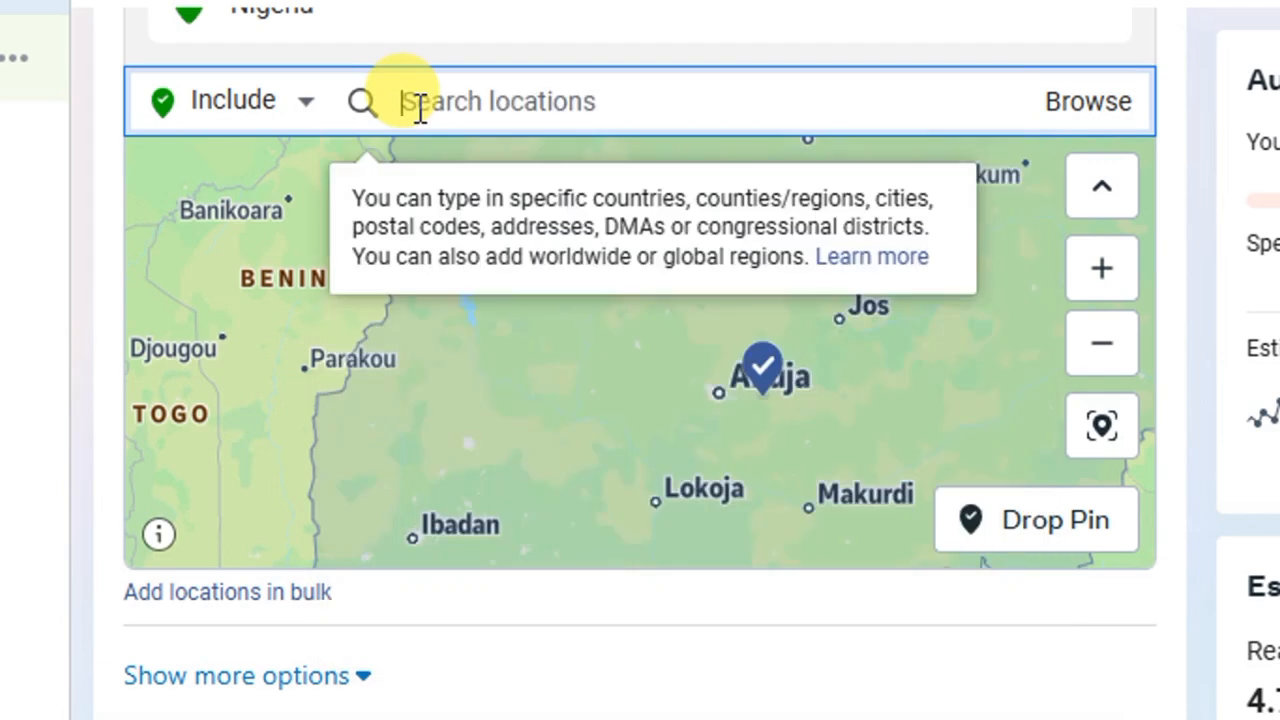
pyautogui.write('ikoyi')
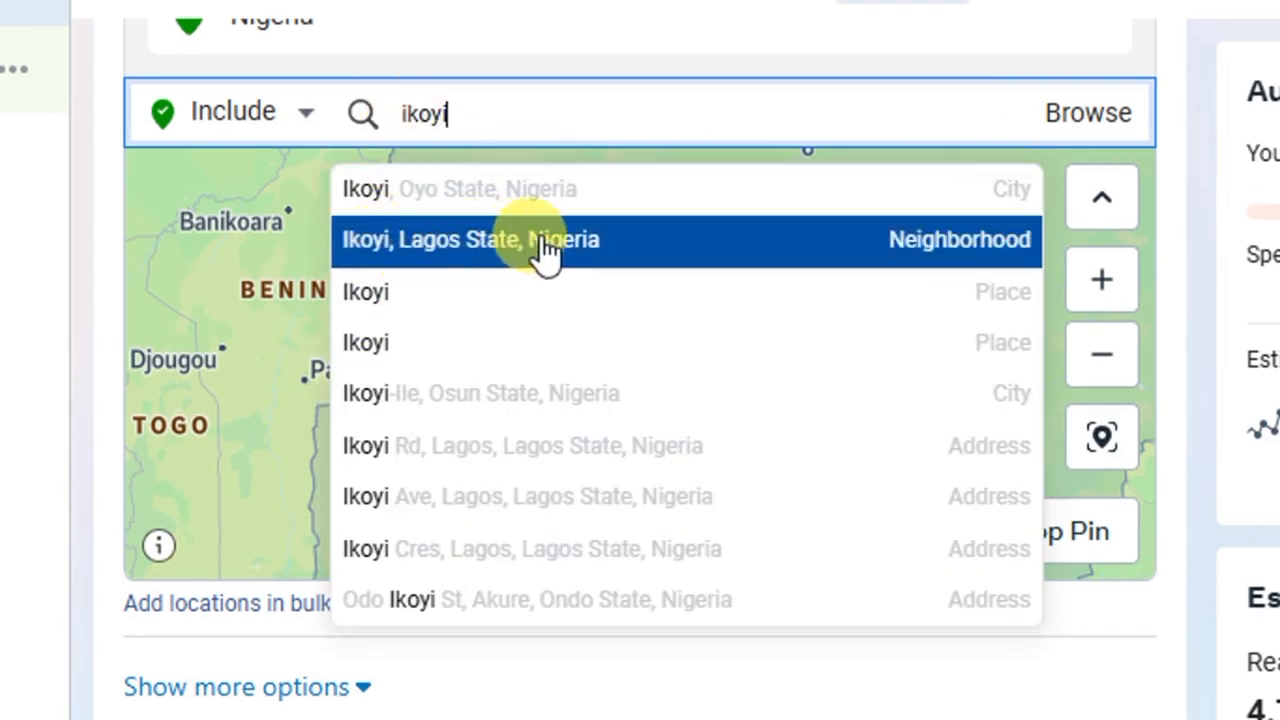
pyautogui.click(500, 250)
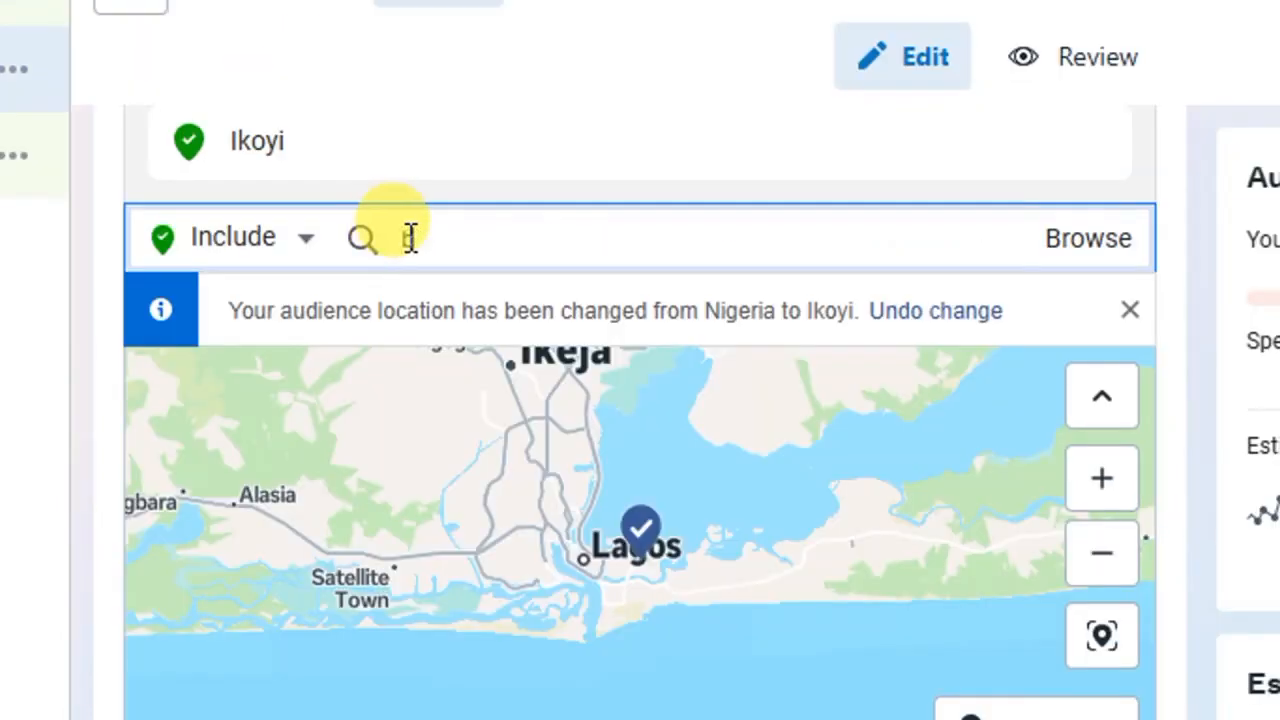
# - Add the Banana Island and Lekki Peninsula neighborhoods and the city of Ikeja, all in Lagos State, as included locations
pyautogui.write('banana island')
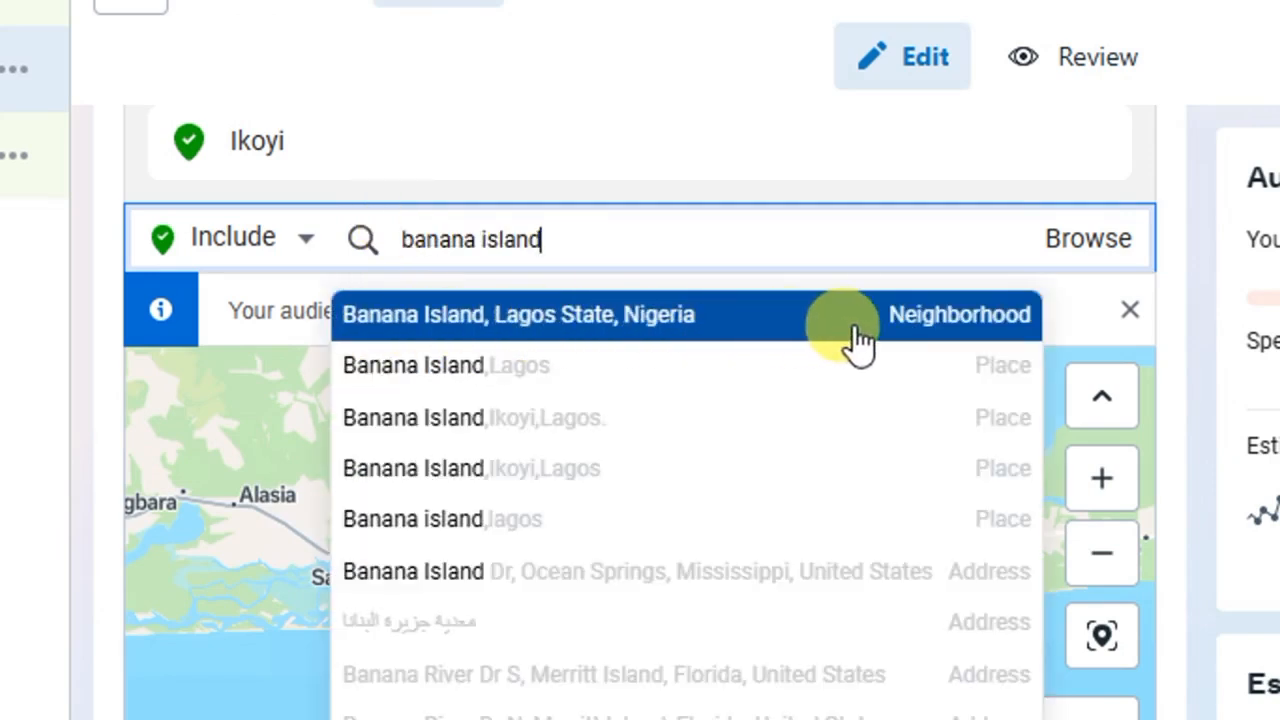
pyautogui.click(498, 318)
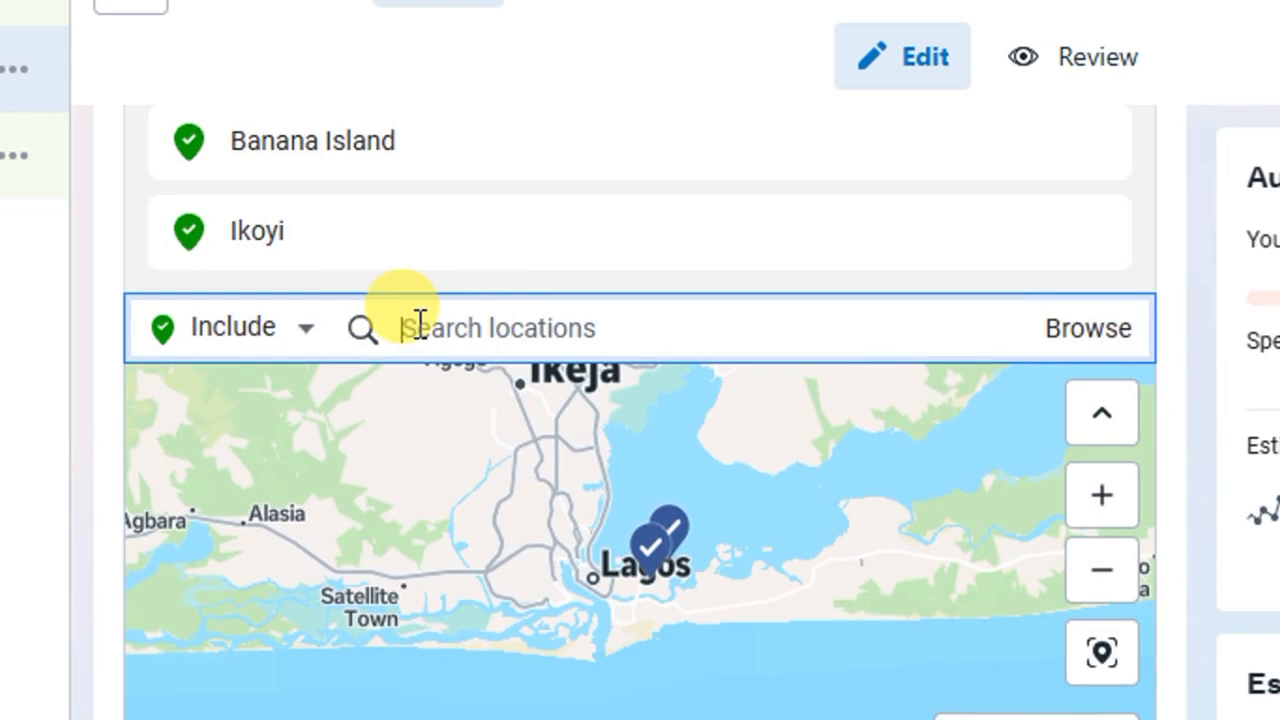
pyautogui.write('le')
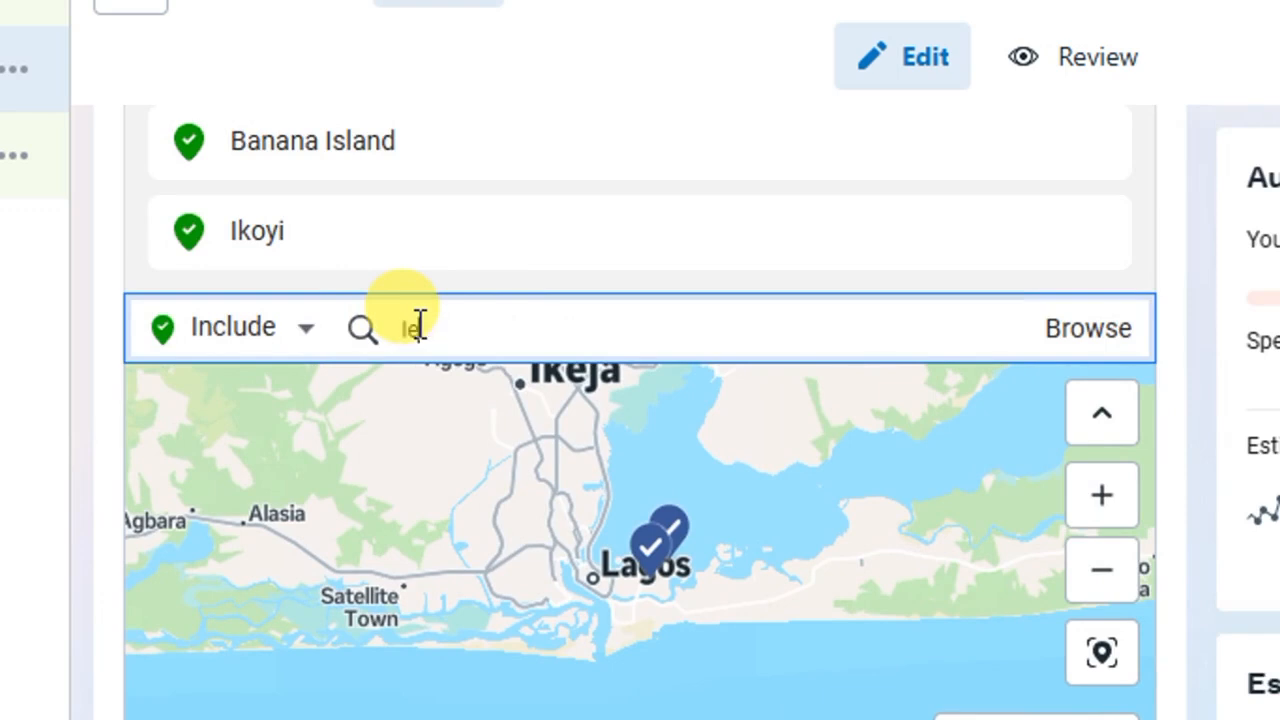
pyautogui.write('kki')
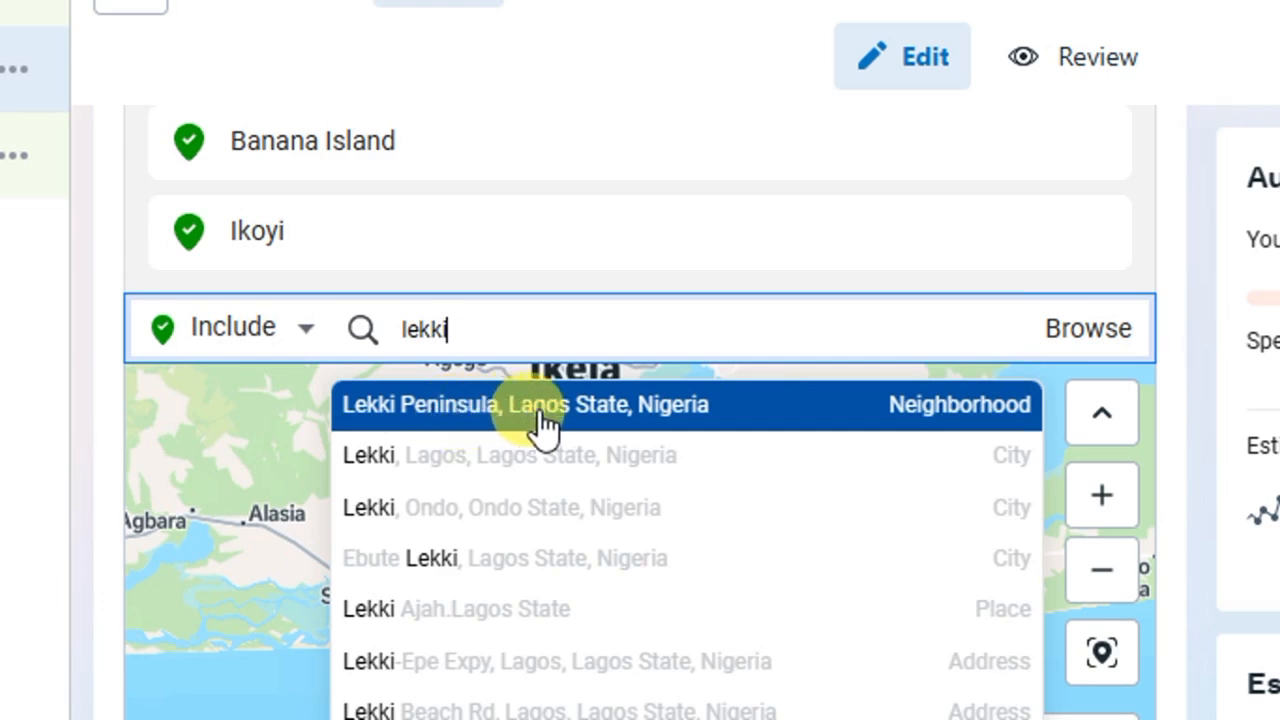
pyautogui.click(493, 418)
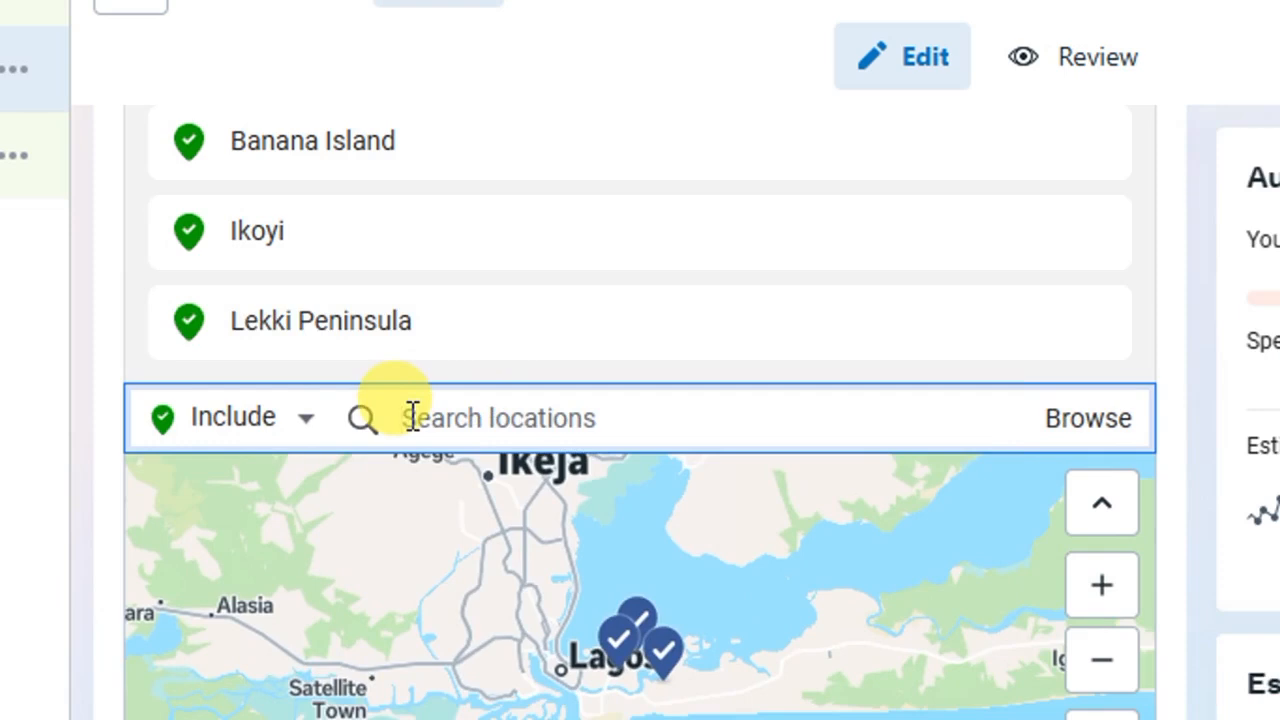
pyautogui.write('ikeja')
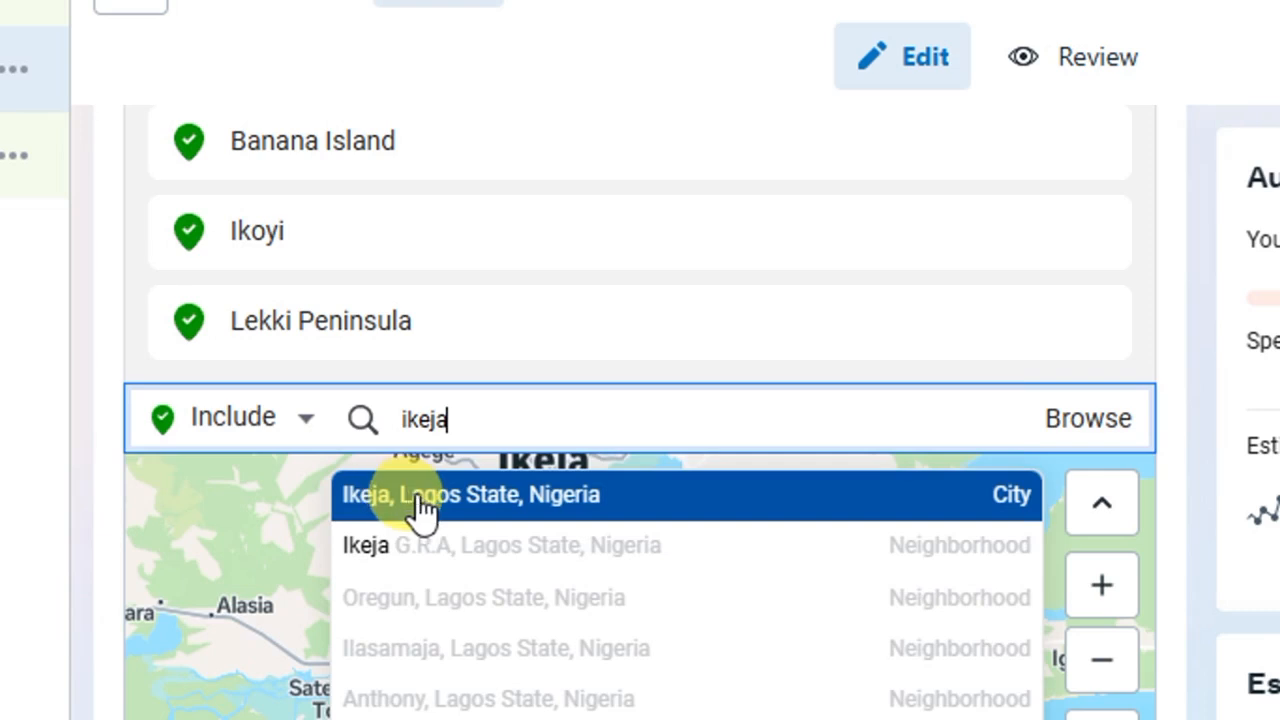
pyautogui.click(422, 500)
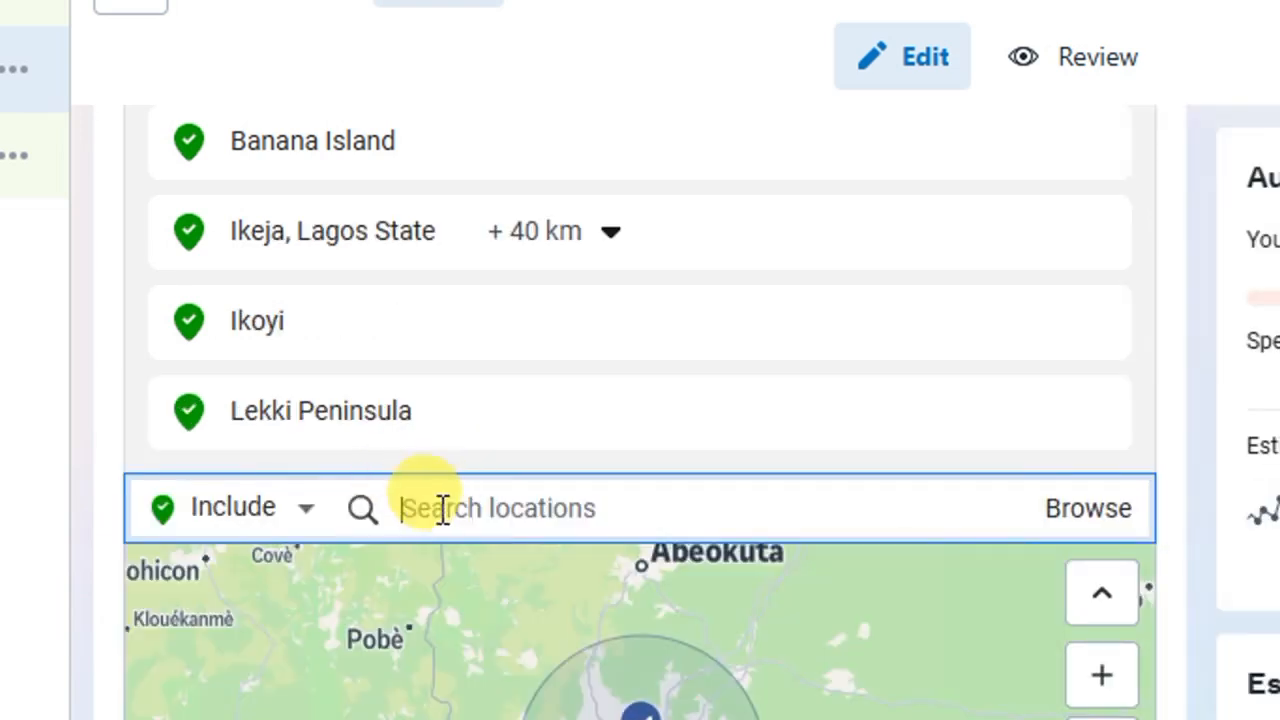
# - Review the included locations, their coverage on the map and the option to reach more people likely to respond
pyautogui.scroll(2, 1005, 403)
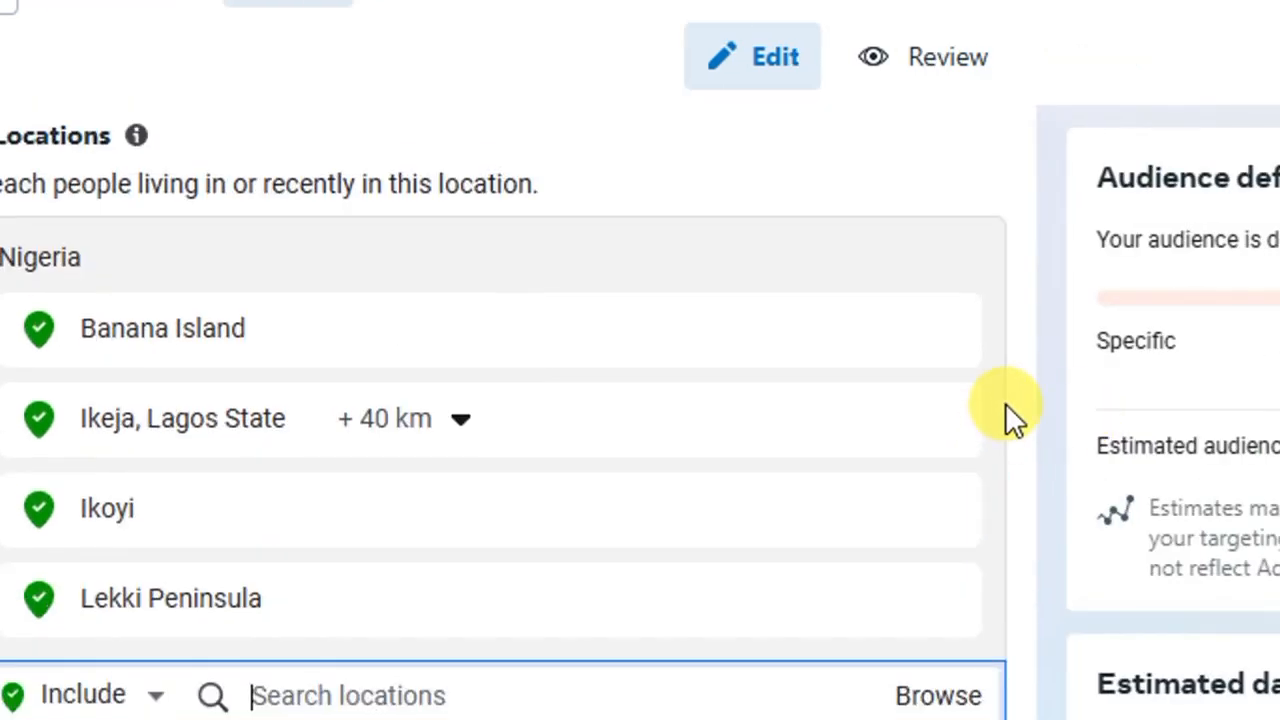
pyautogui.scroll(-1, 1003, 407)
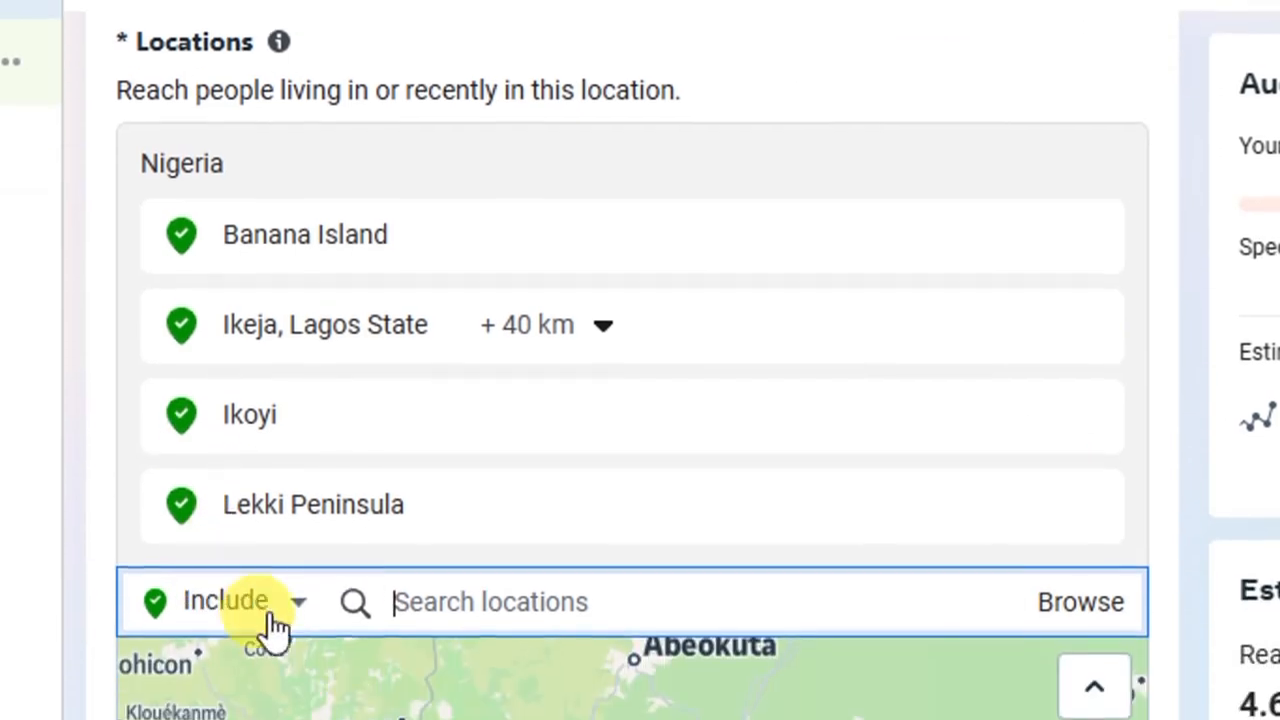
pyautogui.scroll(-1, 76, 633)
pyautogui.scroll(-2, 195, 532)
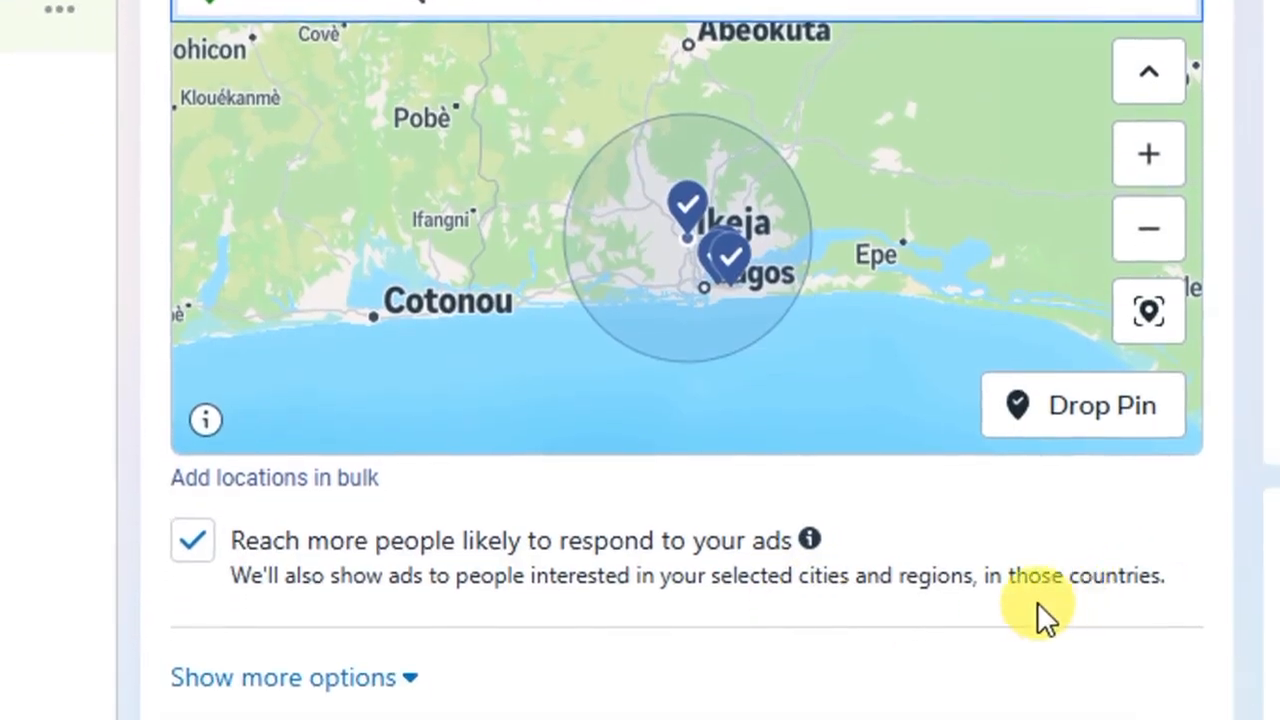
pyautogui.scroll(1, 171, 486)
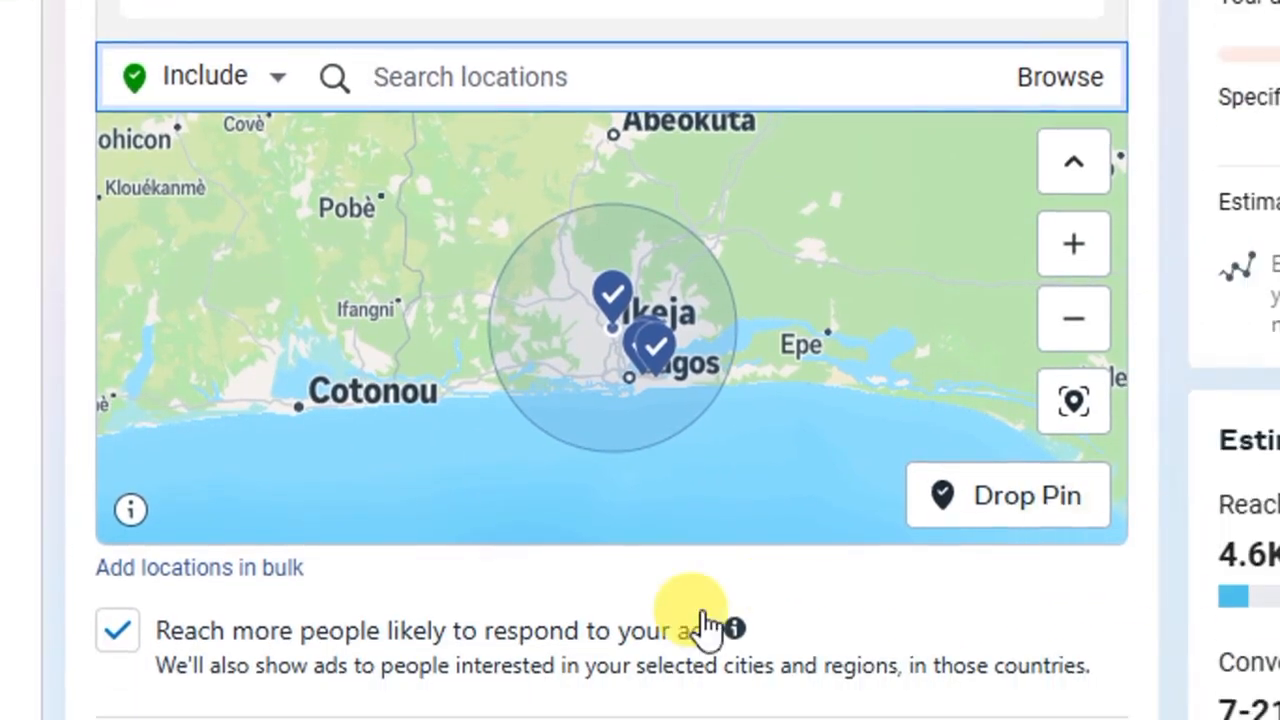
pyautogui.scroll(1, 513, 157)
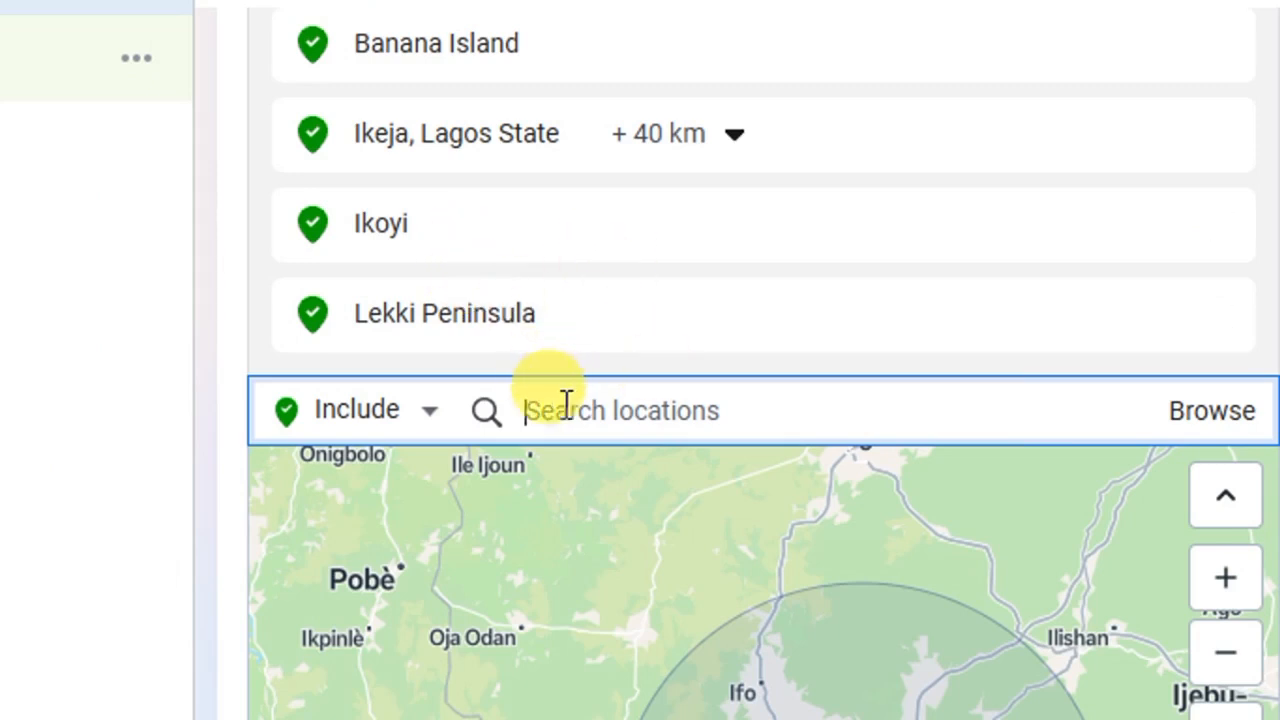
pyautogui.scroll(3, 451, 126)
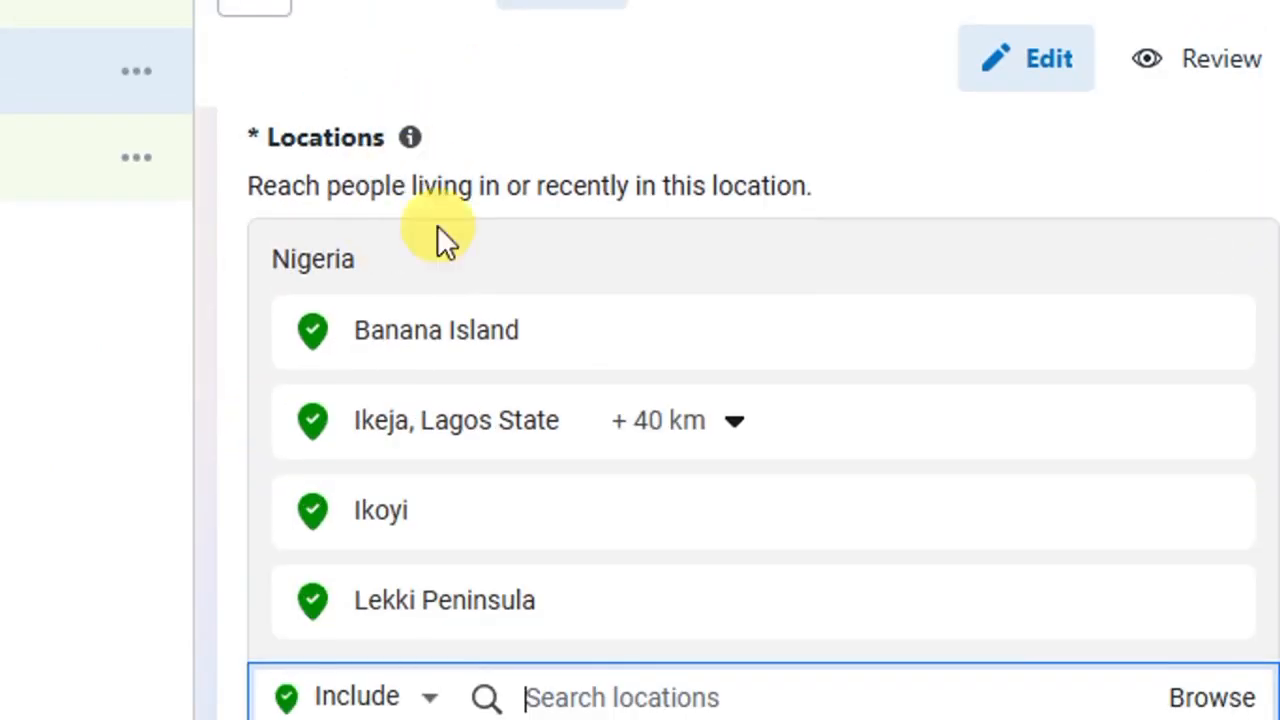
# - Expand the additional audience controls and examine the minimum age choices, custom audience exclusions and languages
pyautogui.scroll(-6, 233, 588)
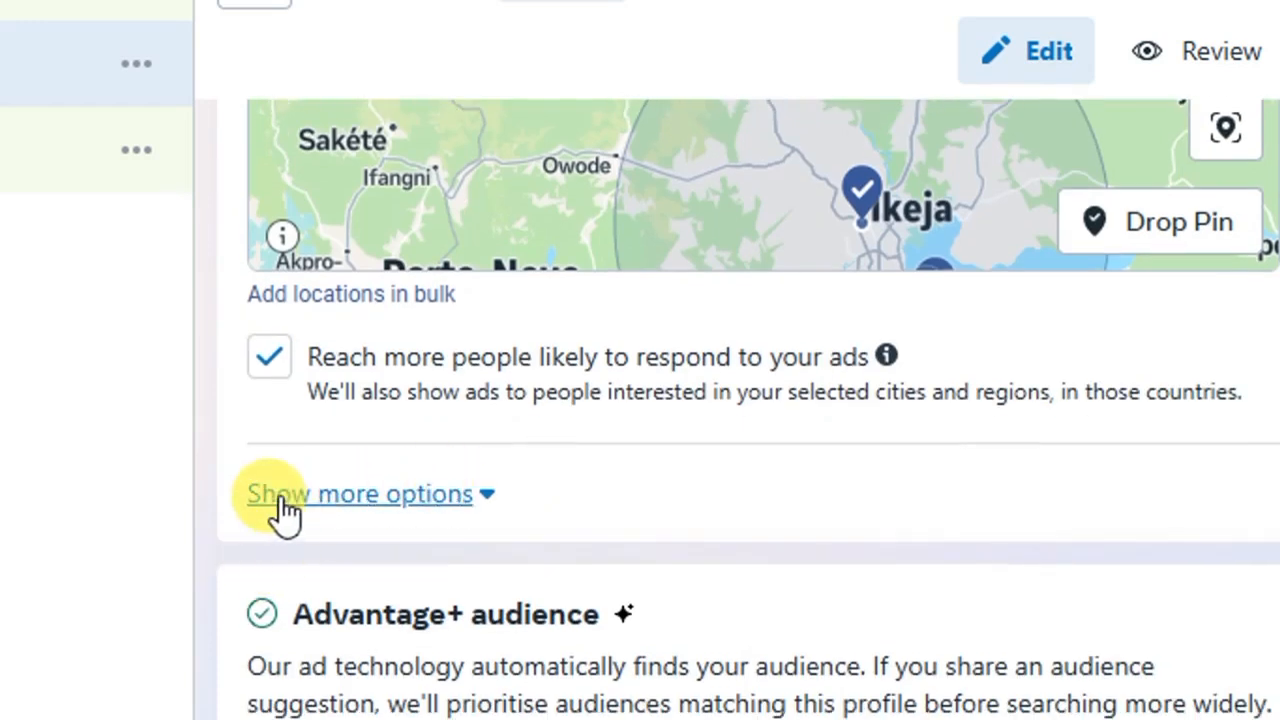
pyautogui.scroll(-2, 457, 651)
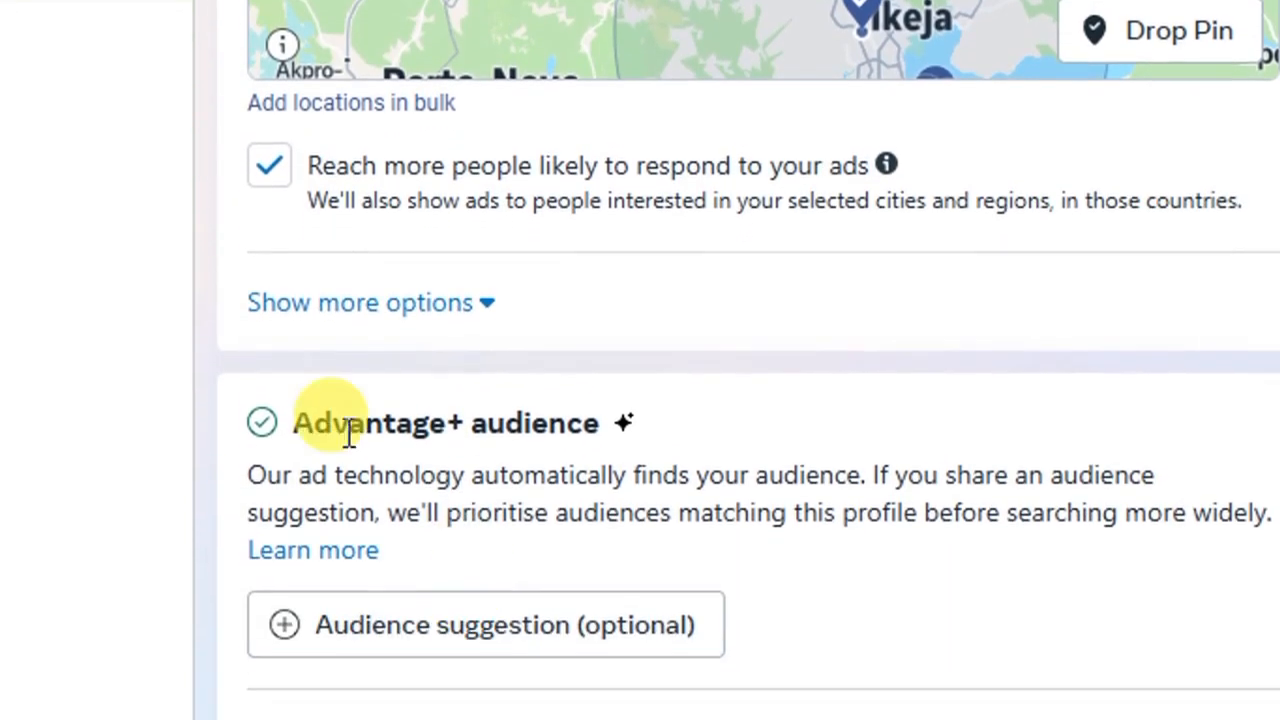
pyautogui.click(334, 306)
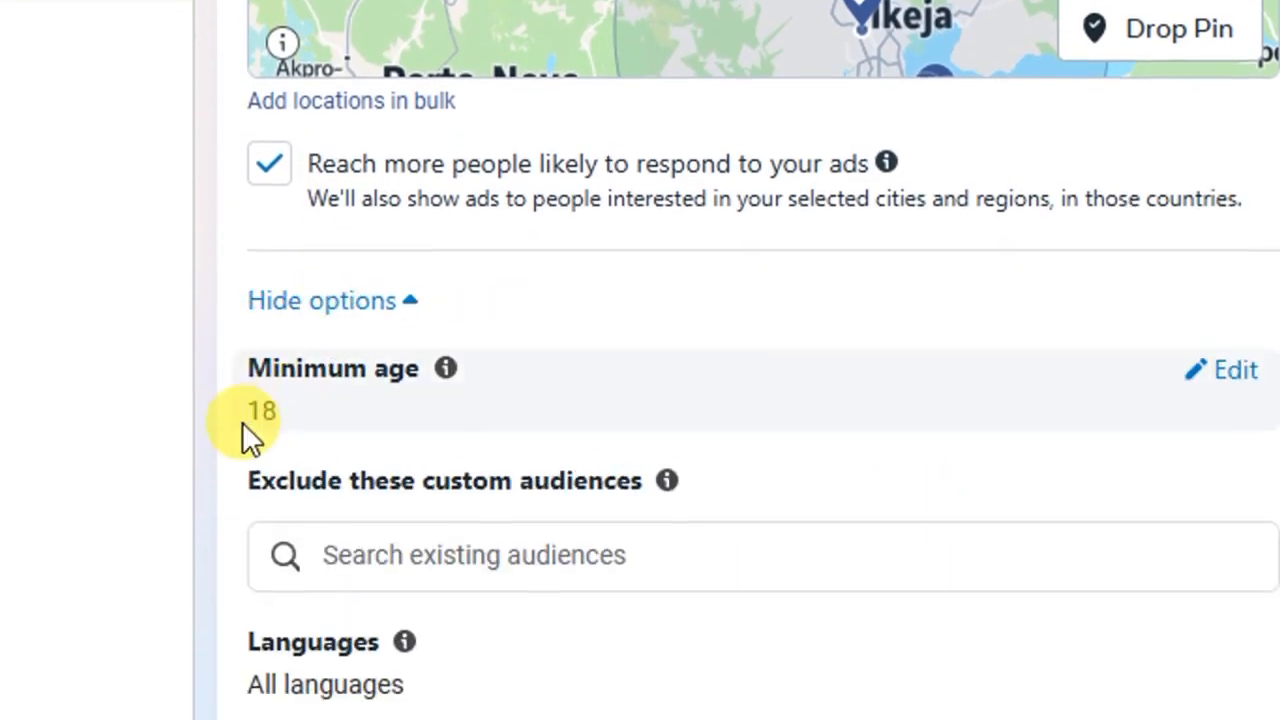
pyautogui.scroll(-2, 242, 422)
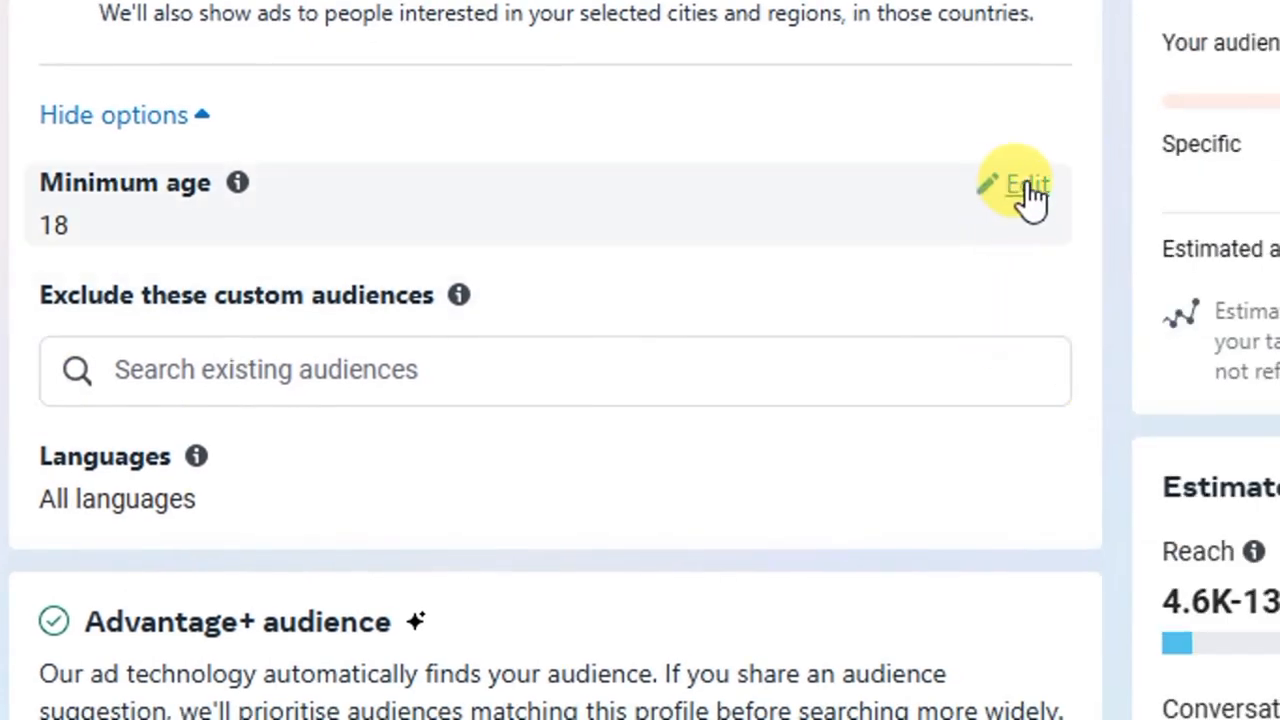
pyautogui.click(1028, 190)
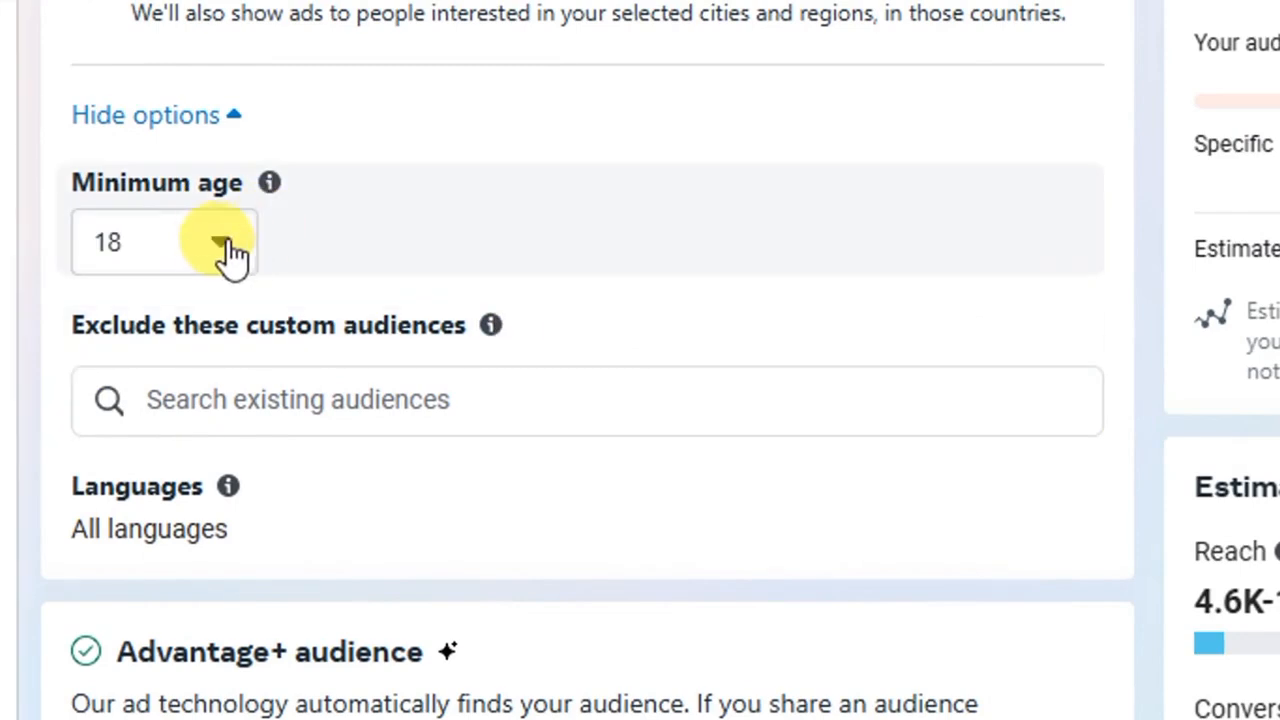
pyautogui.click(222, 252)
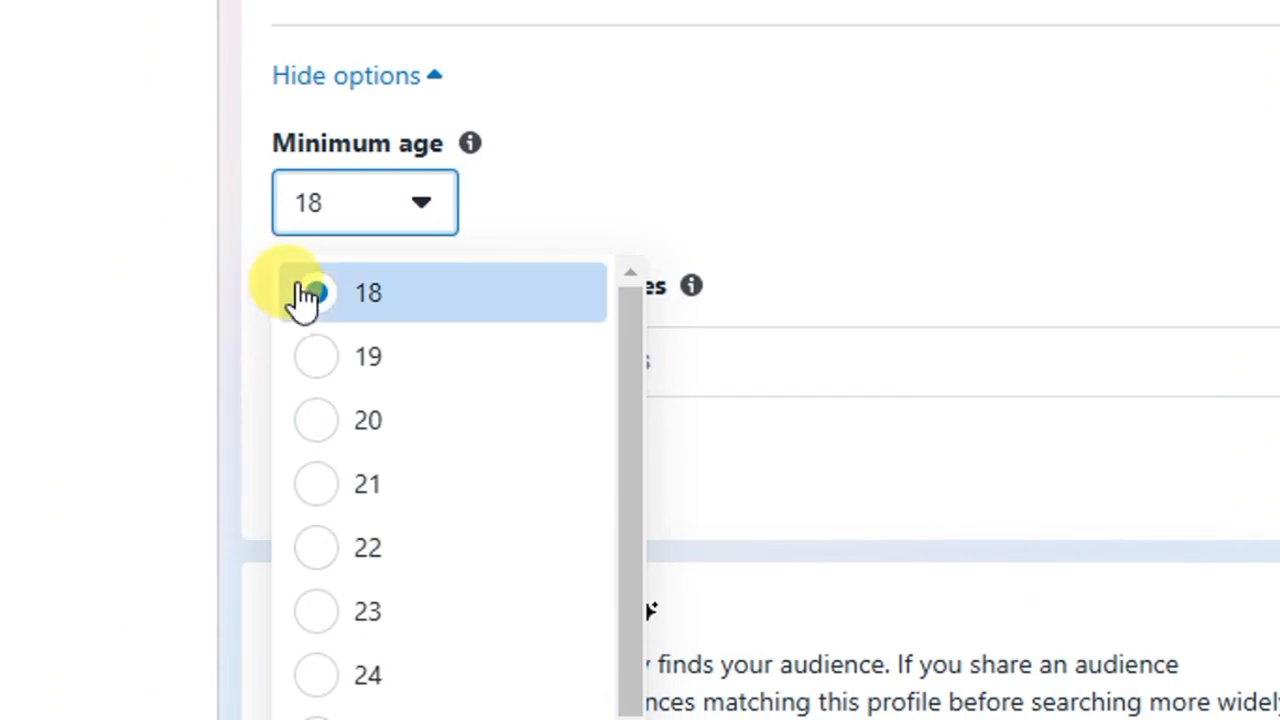
pyautogui.click(426, 208)
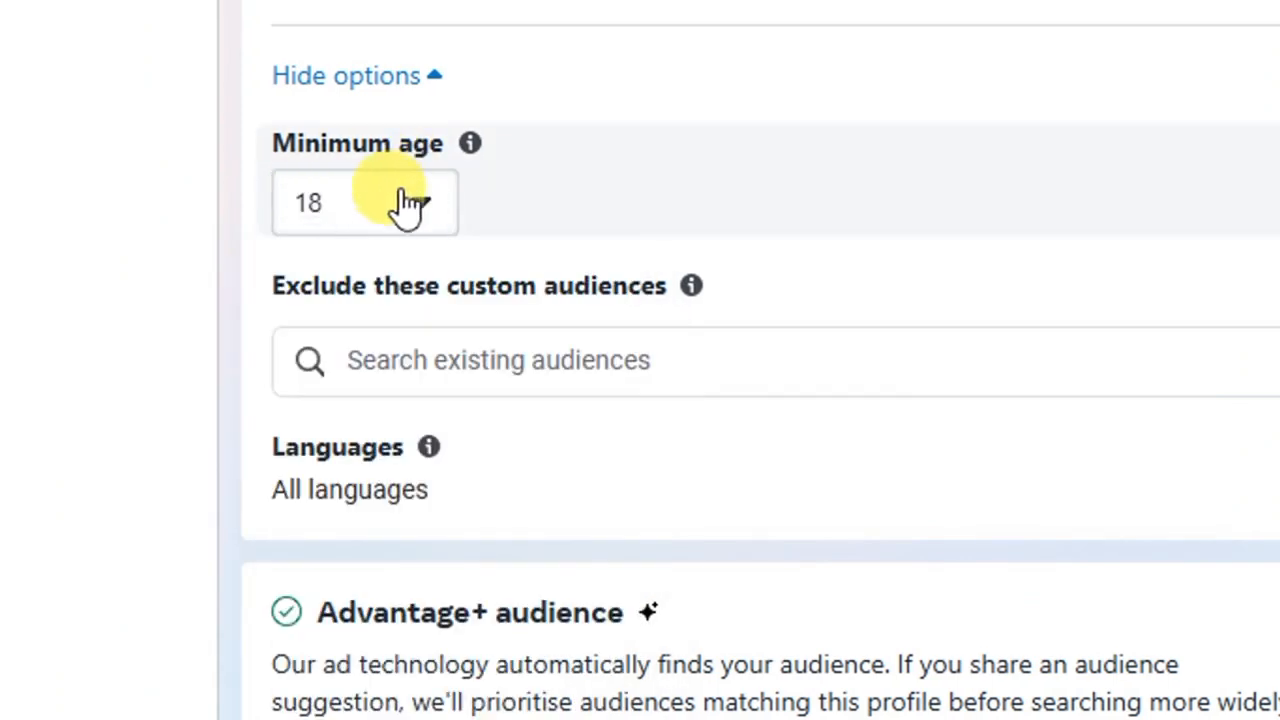
pyautogui.scroll(-2, 277, 357)
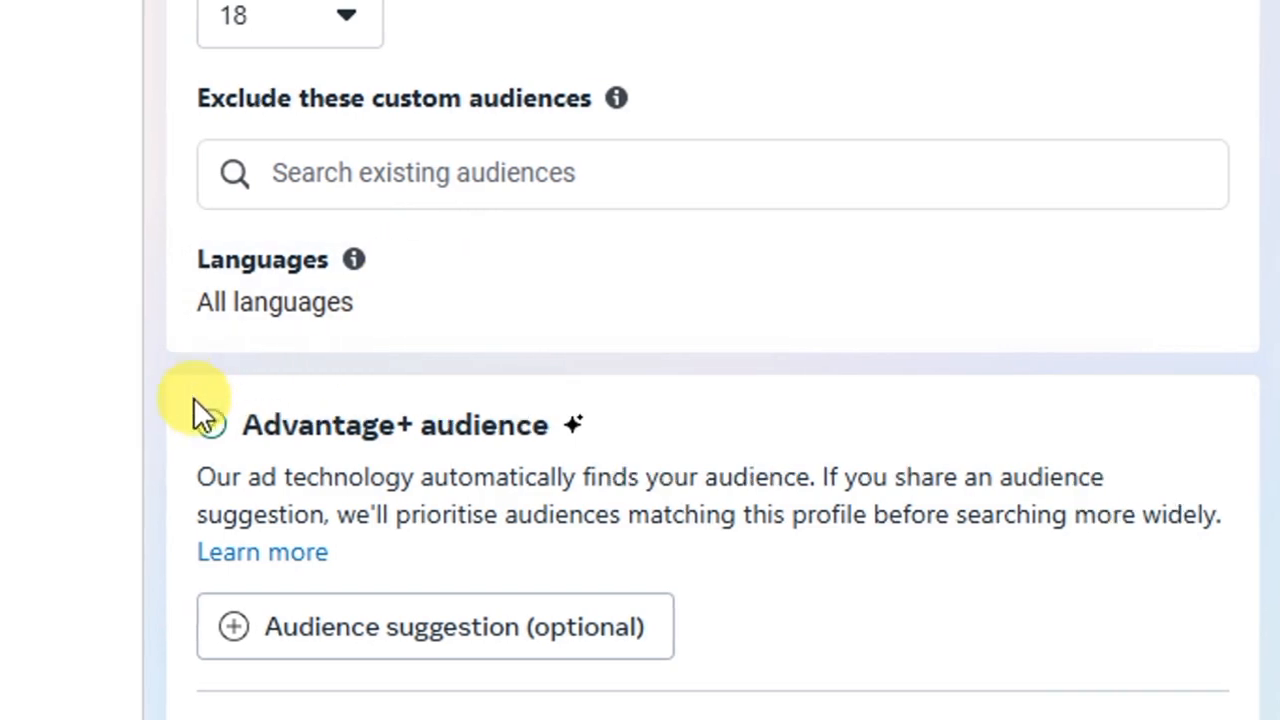
pyautogui.moveTo(205, 420)
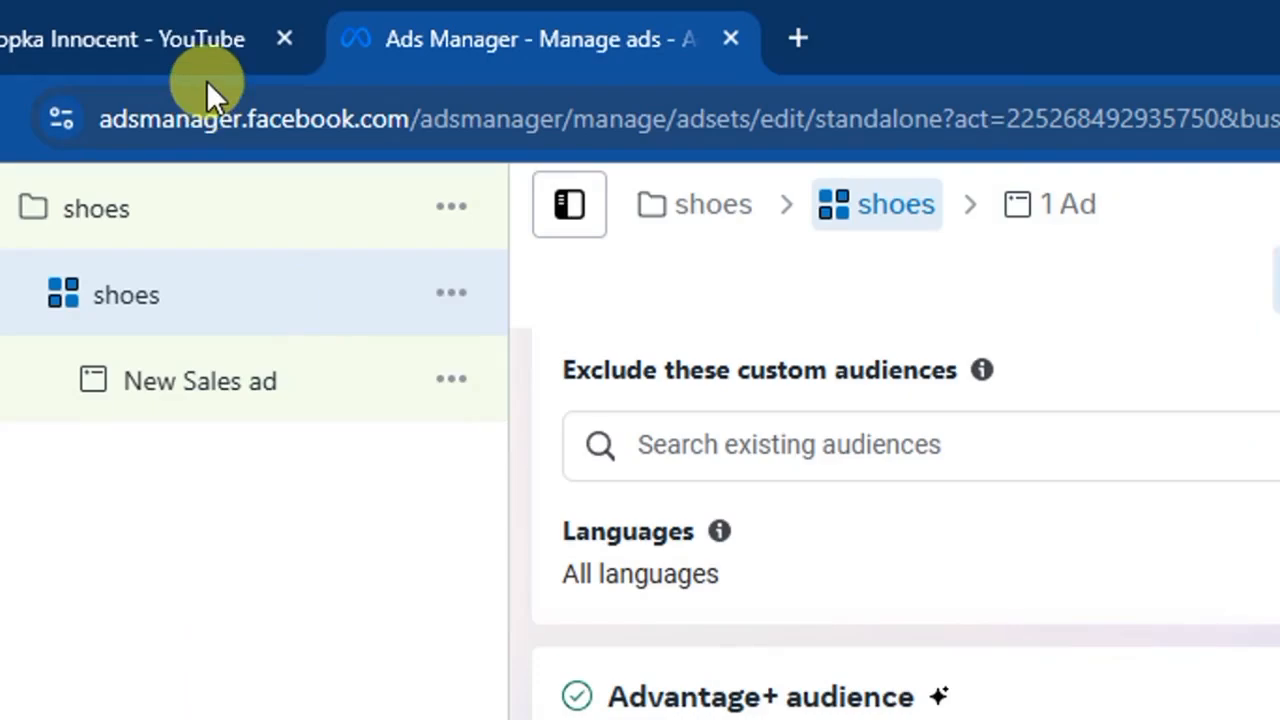
# - Switch to the YouTube channel page, look over the videos on Facebook Ads audience targeting and running ads on a phone, and return to Ads Manager
pyautogui.click(196, 62)
pyautogui.scroll(-5, 723, 651)
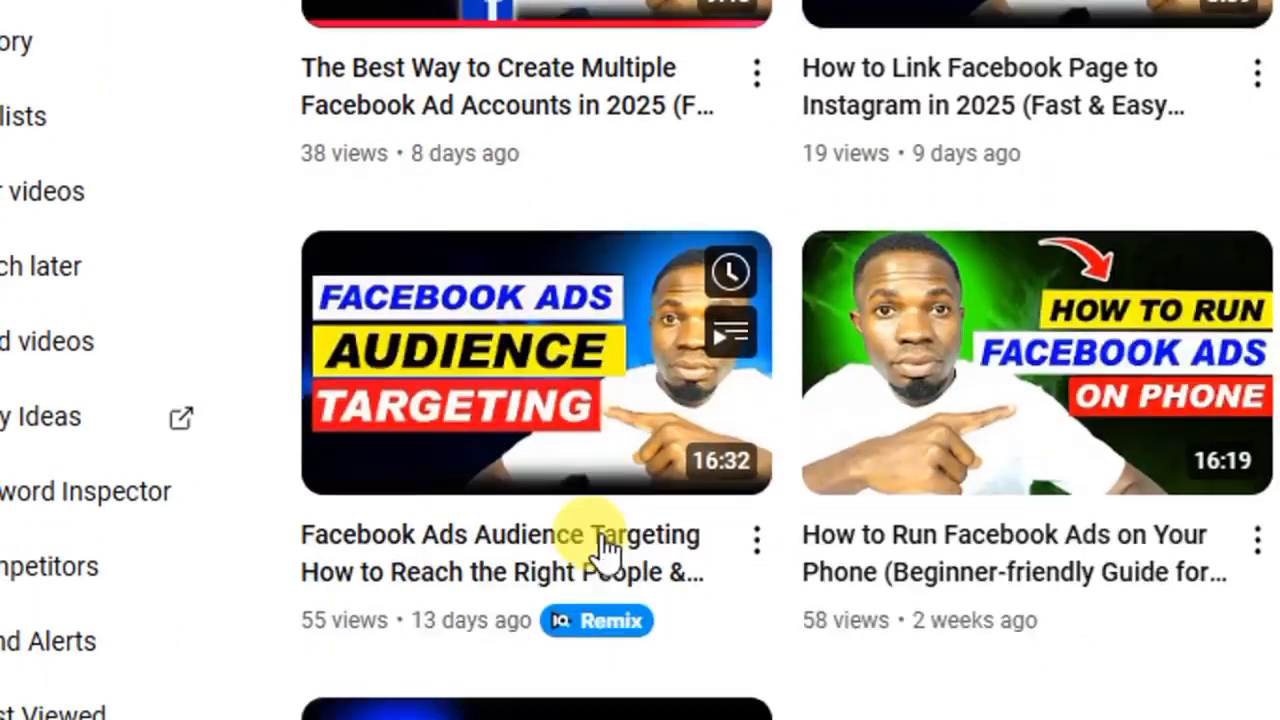
pyautogui.scroll(-1, 608, 548)
pyautogui.moveTo(528, 386)
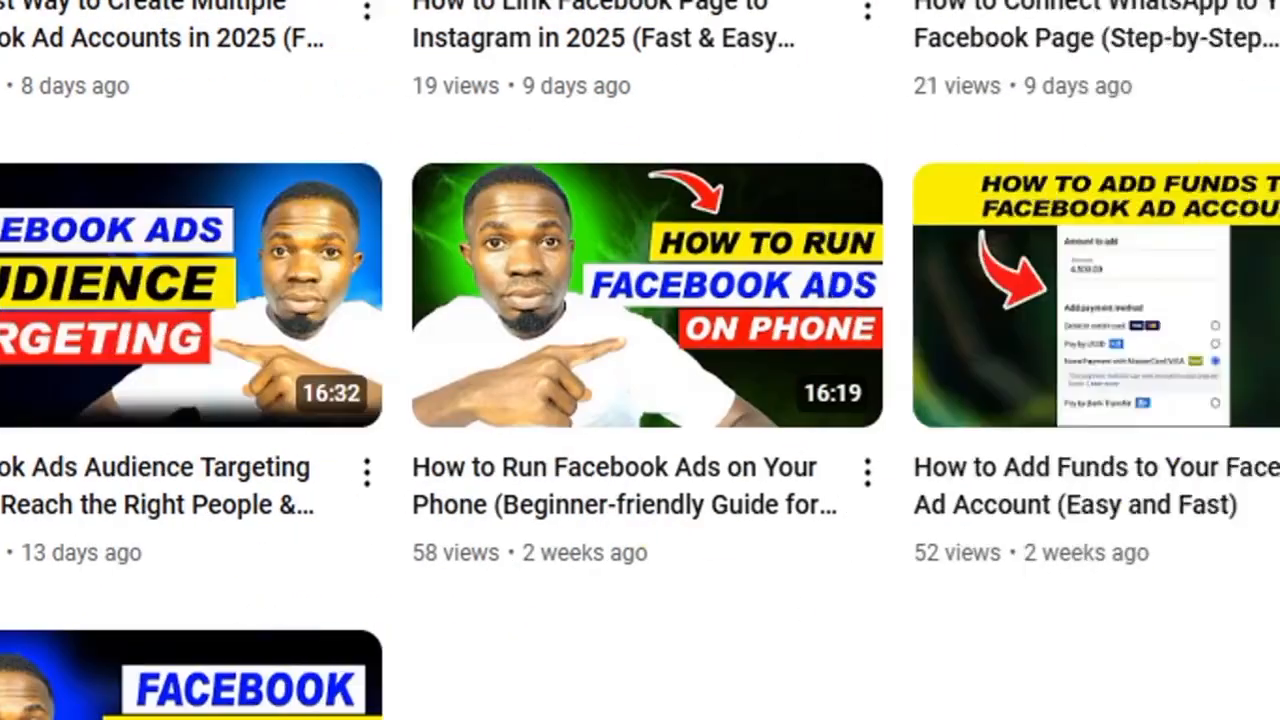
pyautogui.click(171, 51)
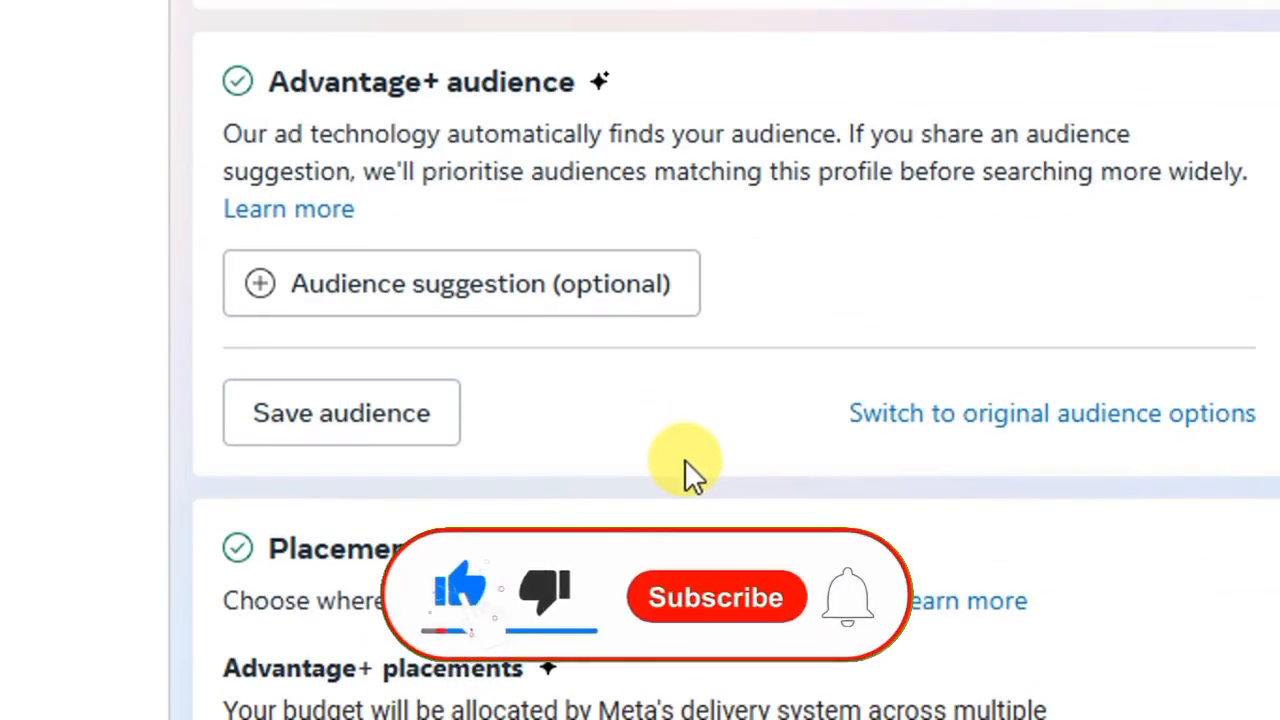
# - Open the form for saving the ad set's audience, review its audience controls and select the audience name
pyautogui.scroll(-1, 660, 459)
pyautogui.scroll(5, 646, 463)
pyautogui.scroll(-5, 629, 494)
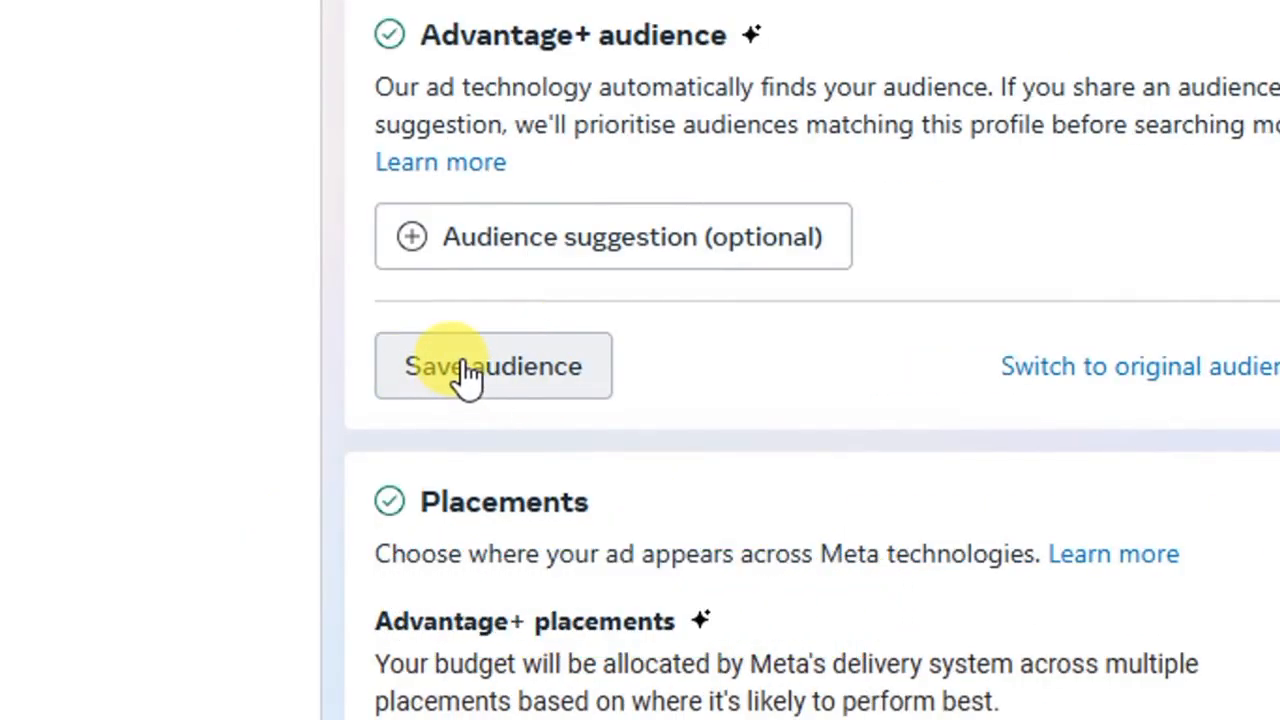
pyautogui.click(470, 375)
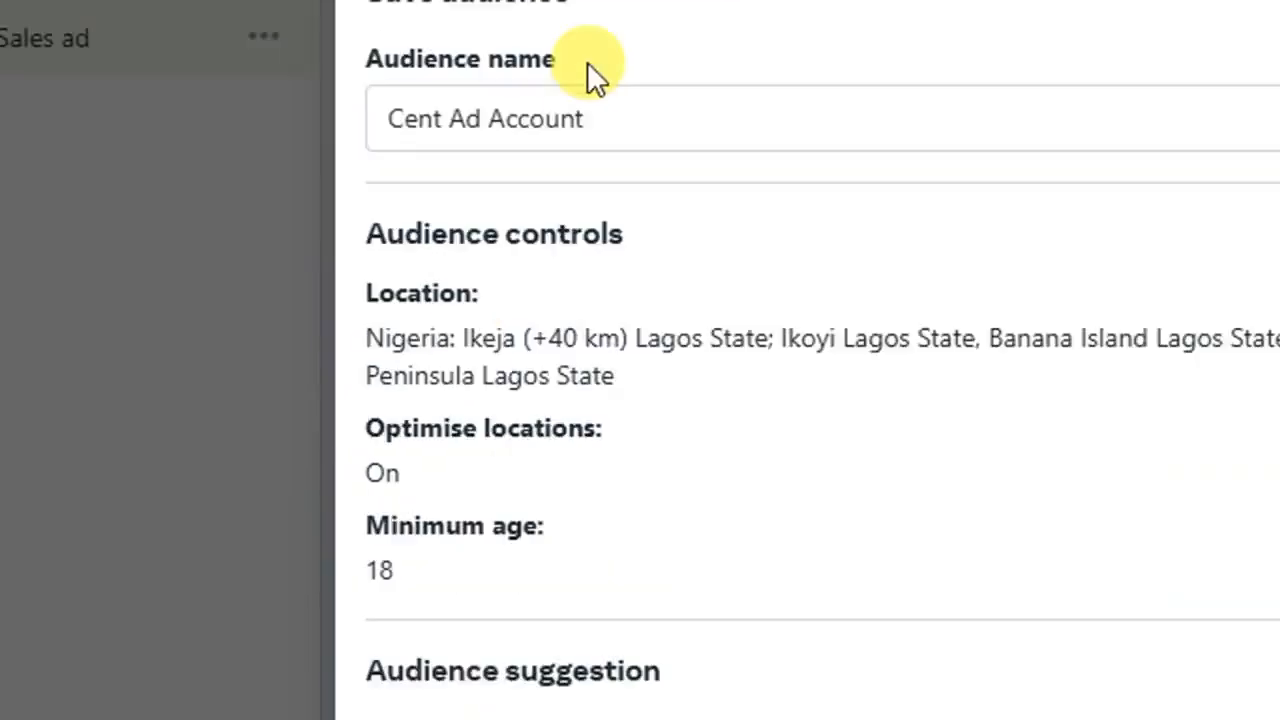
pyautogui.moveTo(596, 193); pyautogui.dragTo(410, 200)
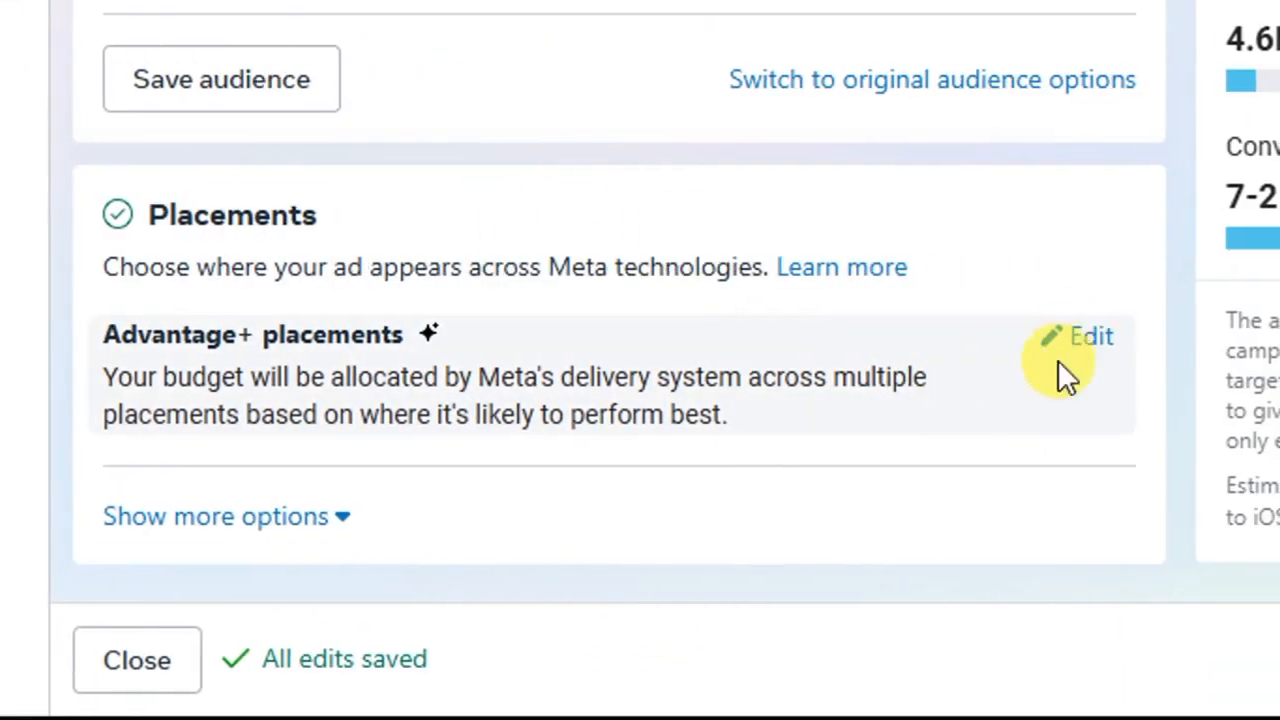
# - Edit the ad set's placements and switch from Advantage+ placements to Manual placements
pyautogui.click(1083, 345)
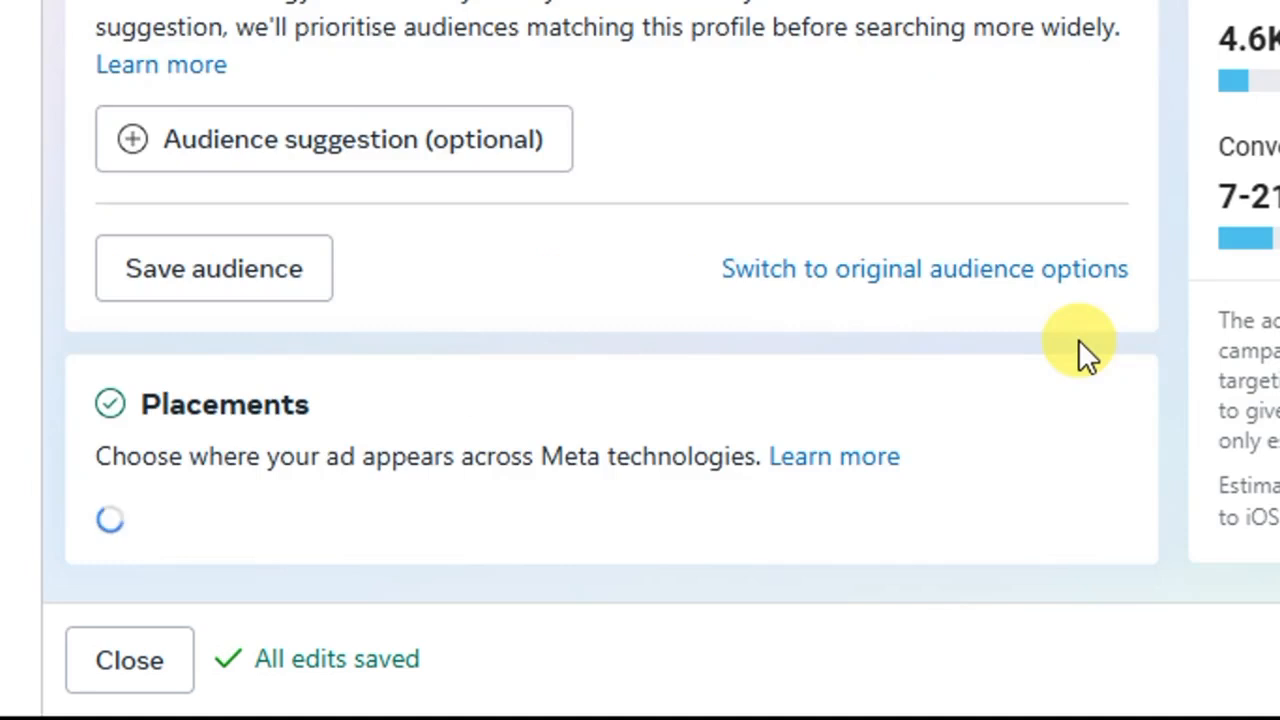
pyautogui.scroll(-2, 517, 351)
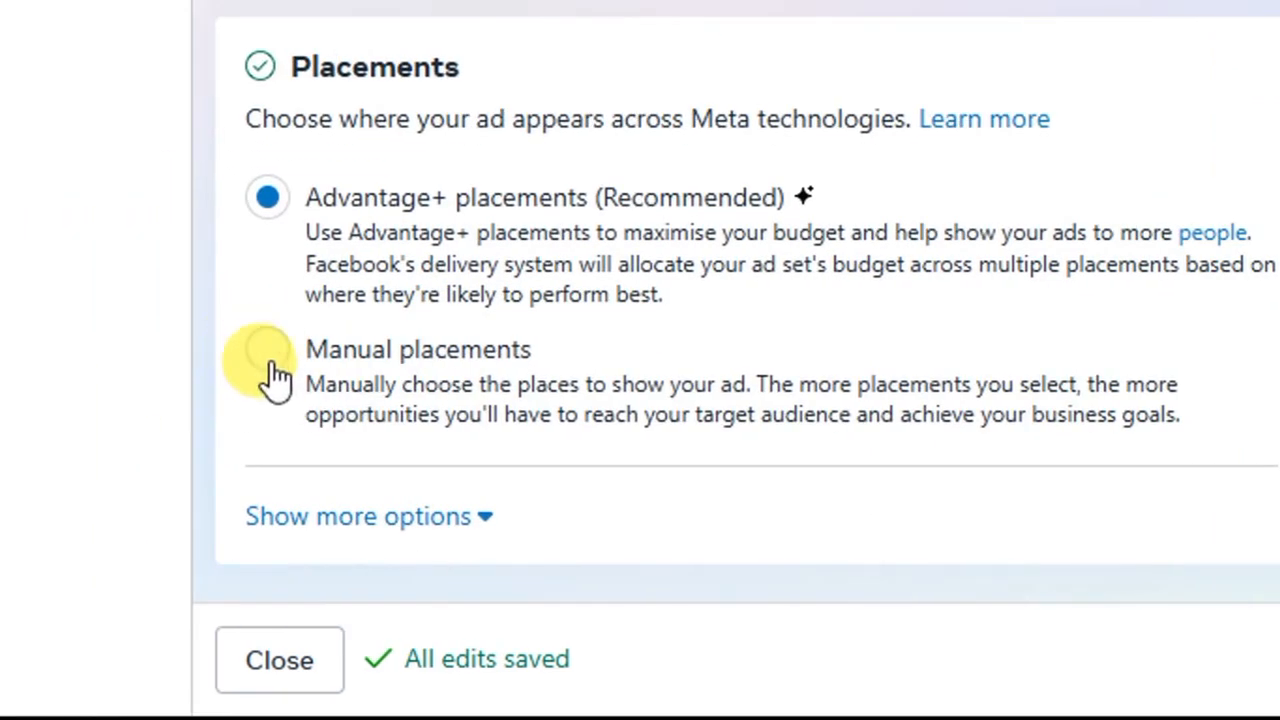
pyautogui.click(270, 360)
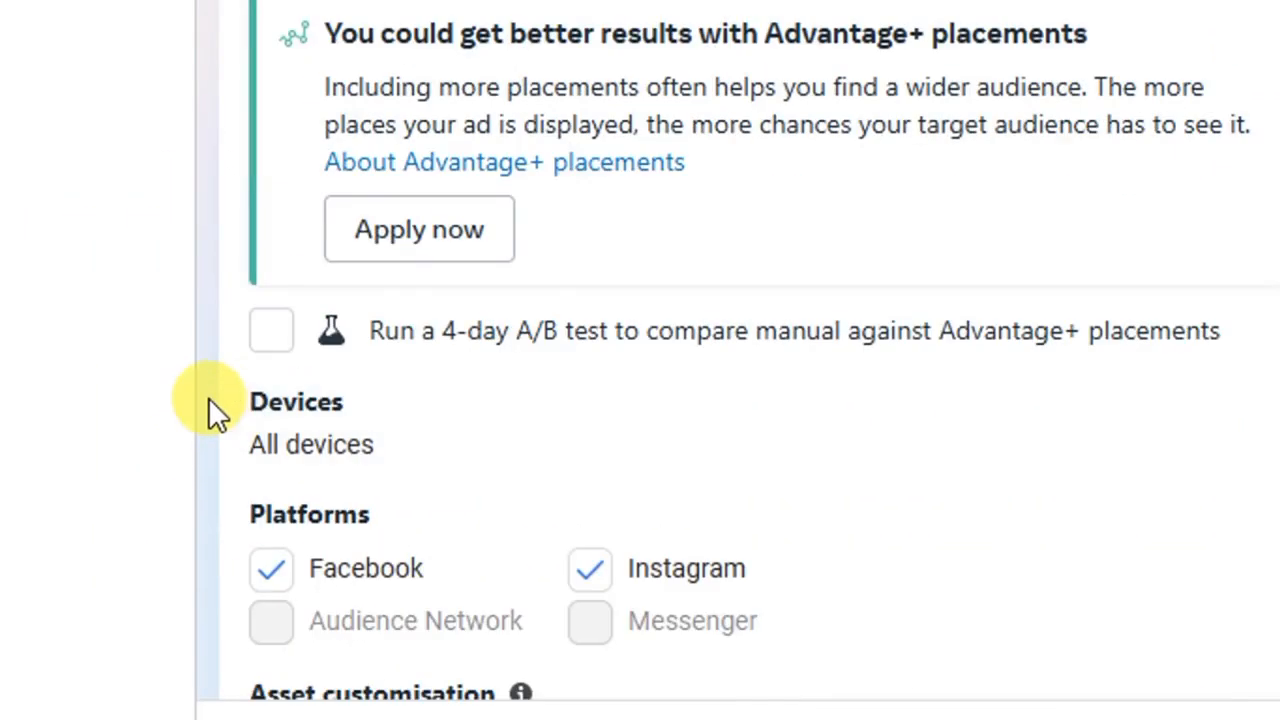
pyautogui.scroll(-2, 514, 237)
pyautogui.scroll(-1, 268, 360)
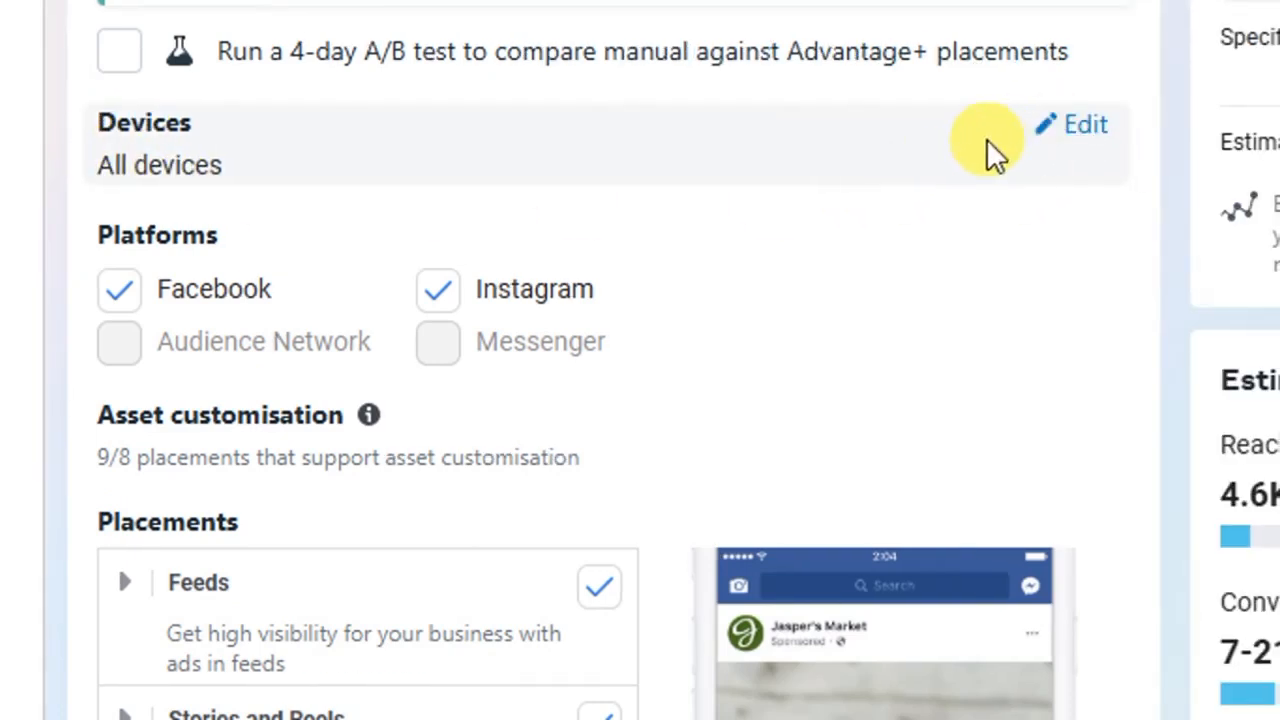
# - Limit the placement devices to Mobile by excluding Desktop
pyautogui.click(1070, 145)
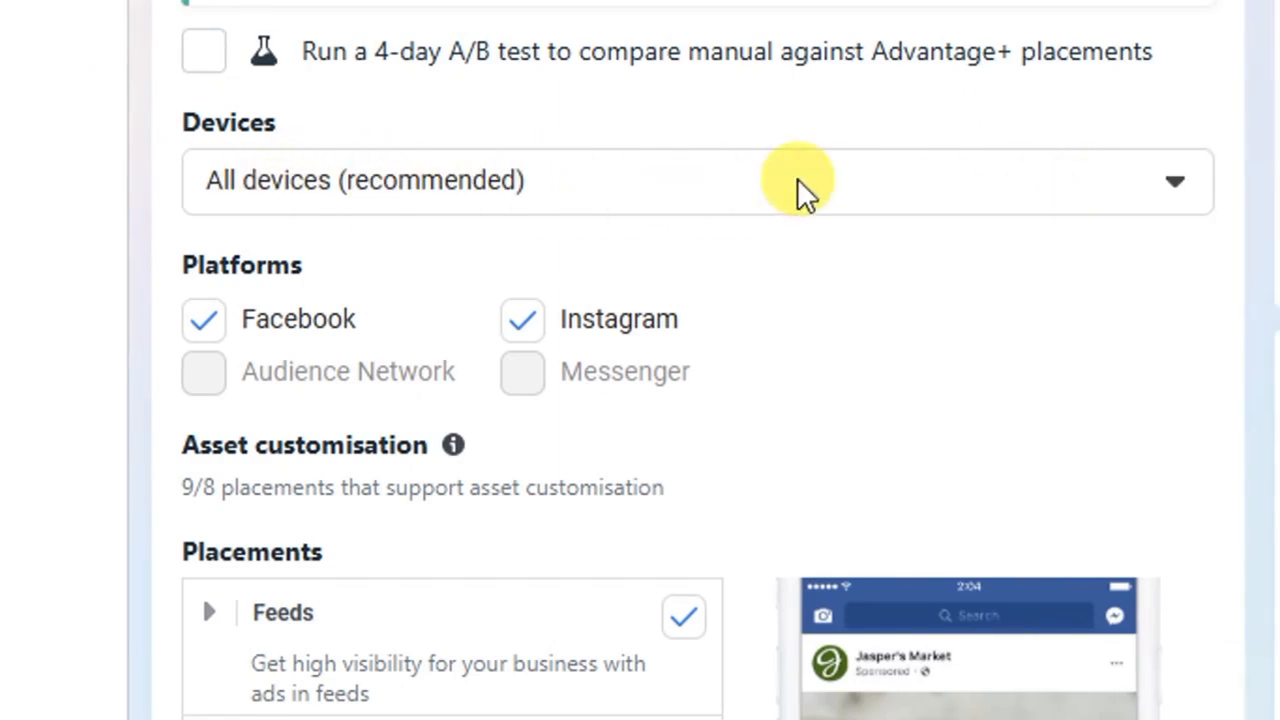
pyautogui.click(1088, 182)
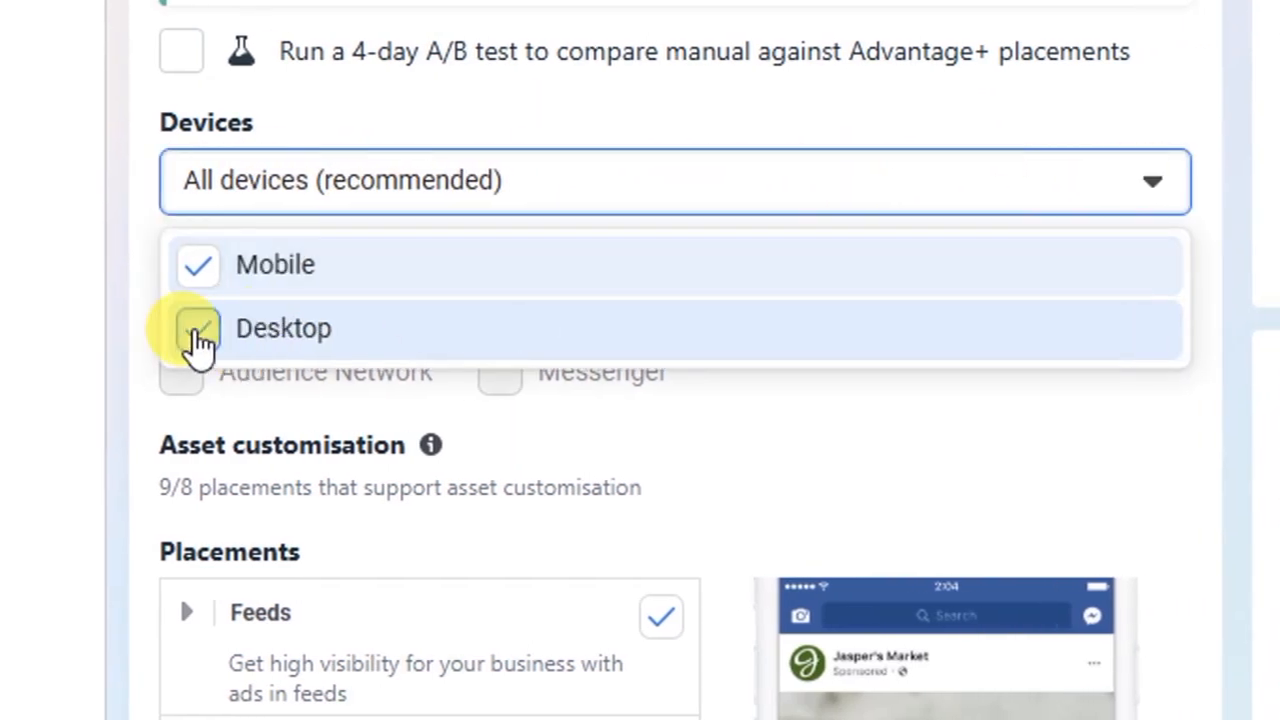
pyautogui.click(198, 333)
pyautogui.click(134, 345)
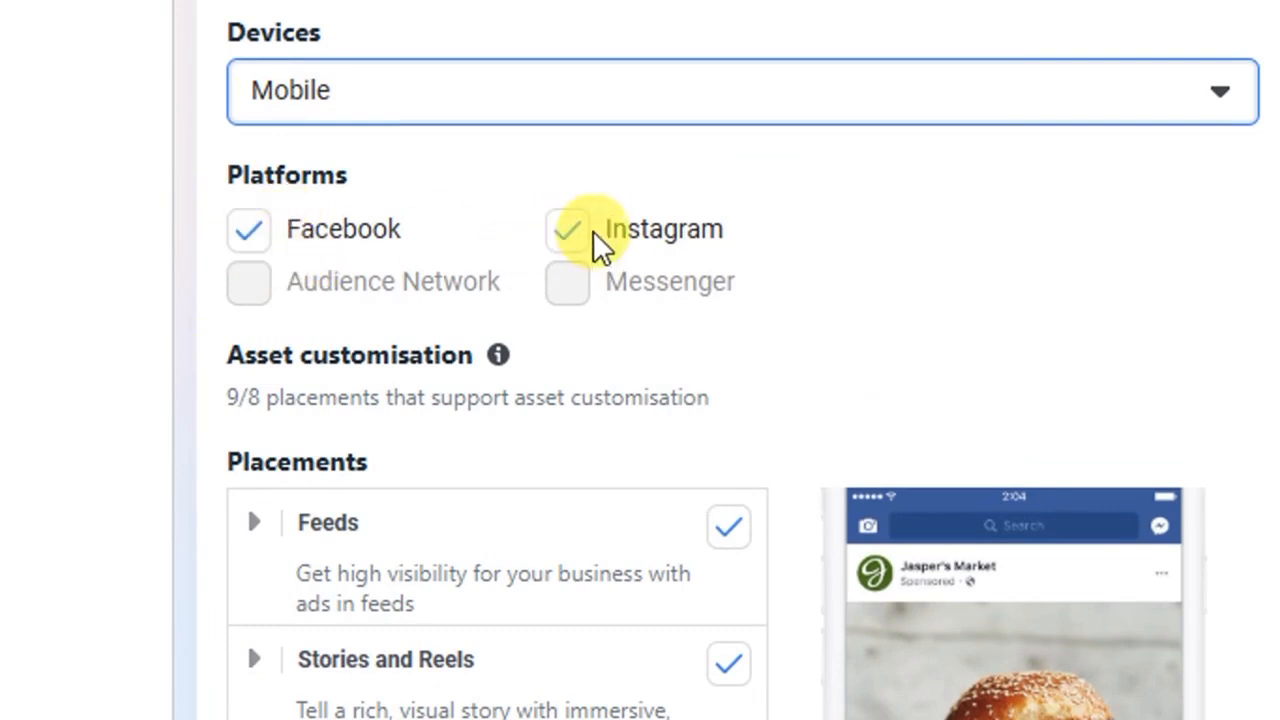
# - Exclude Facebook from the platforms, keeping only Instagram, and review the placement categories from Feeds to Messages
pyautogui.click(251, 240)
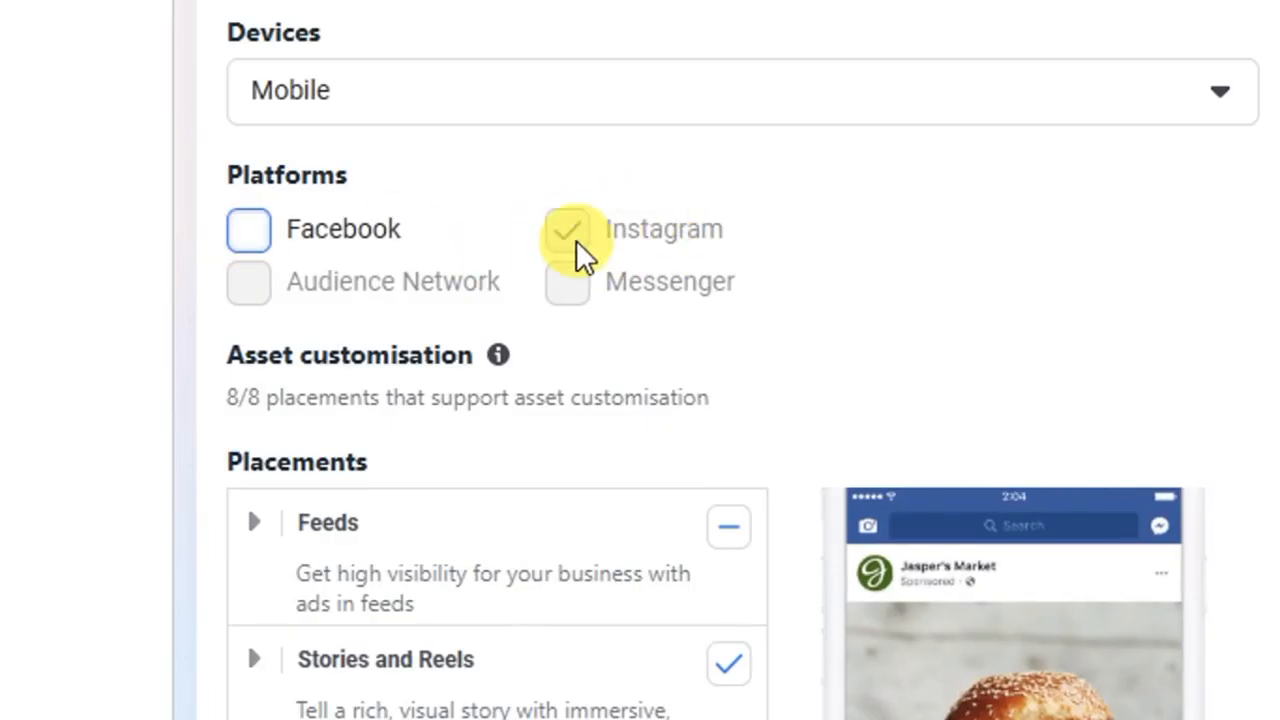
pyautogui.scroll(-2, 694, 586)
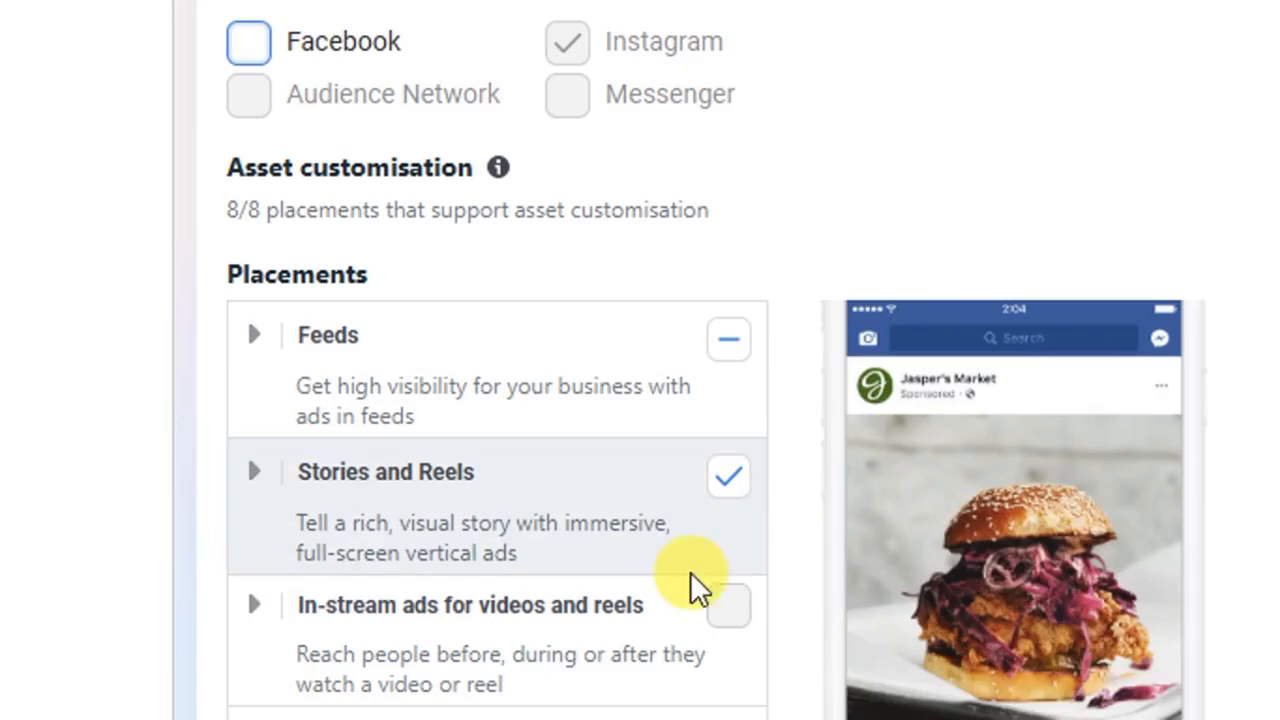
pyautogui.scroll(-3, 406, 307)
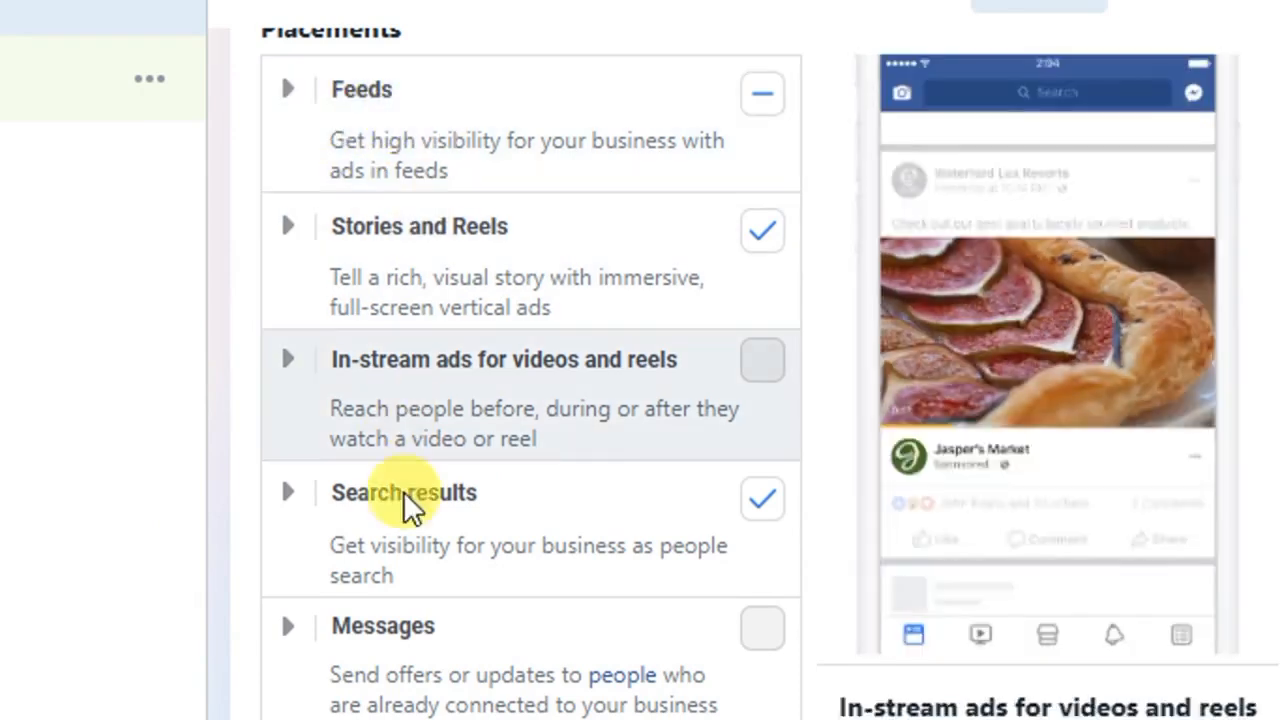
pyautogui.scroll(-2, 414, 509)
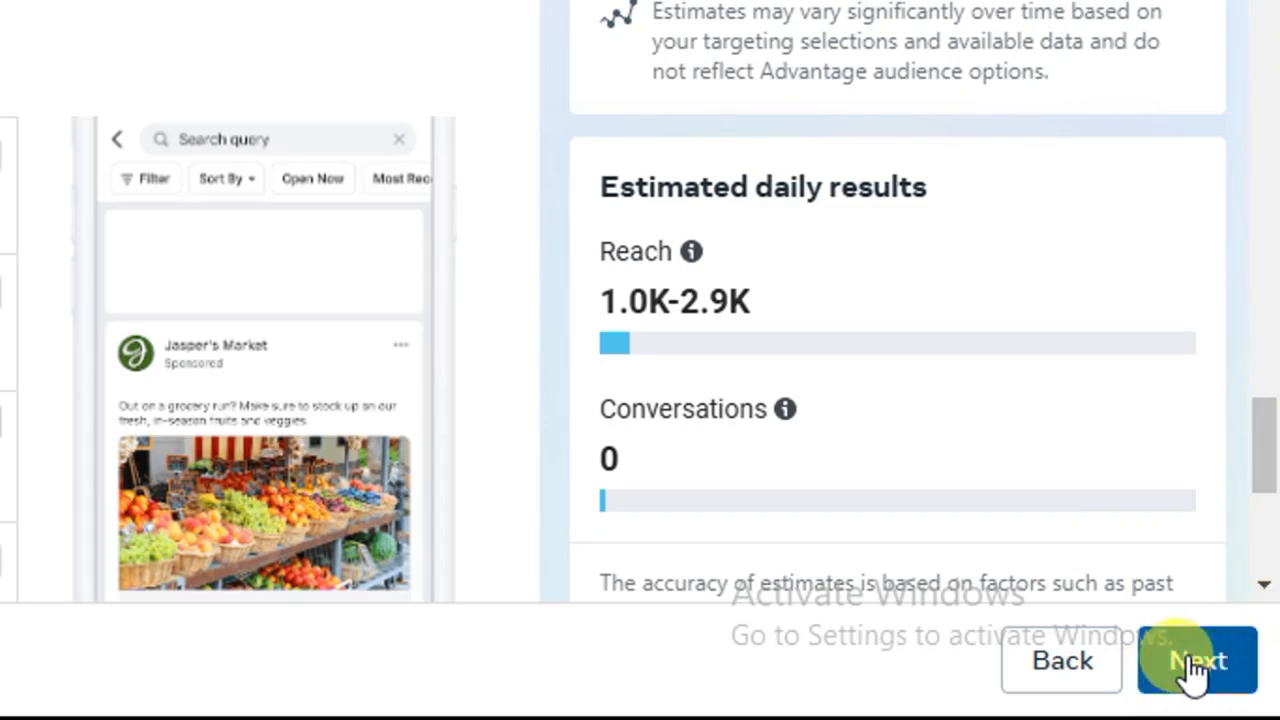
# - Continue to the ad level and rename the ad as shoes
pyautogui.click(1195, 665)
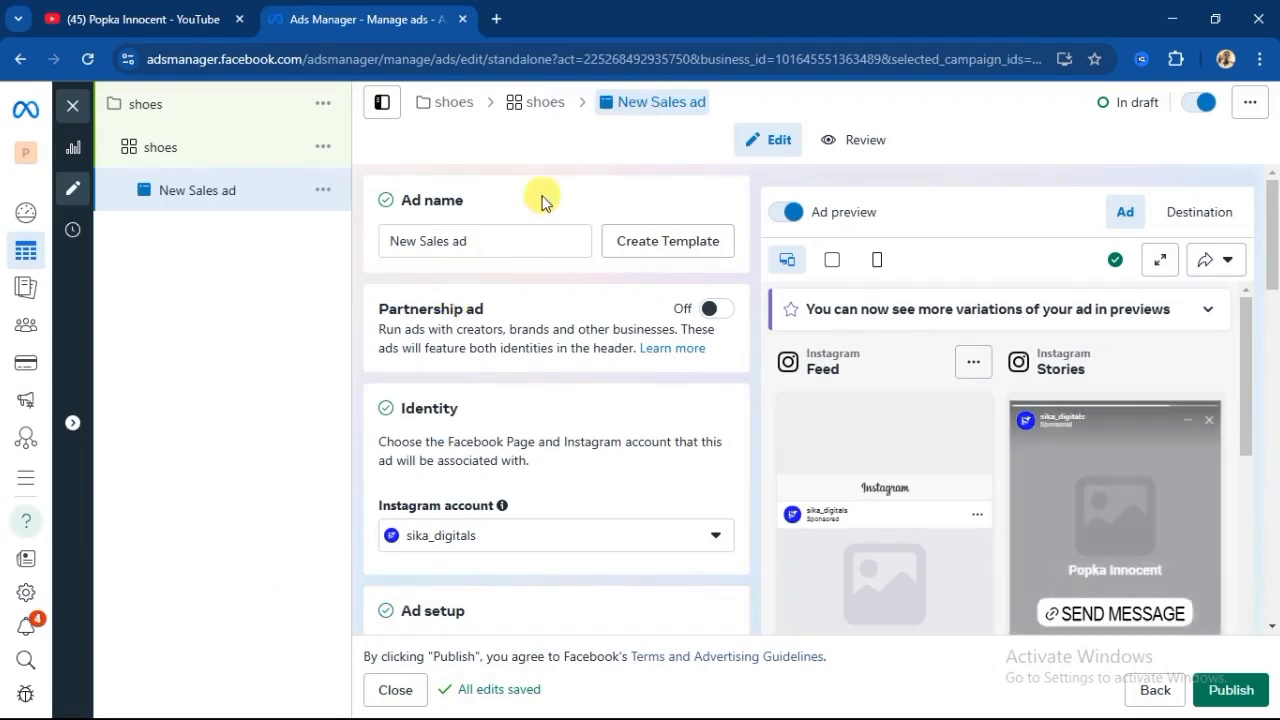
pyautogui.moveTo(467, 249); pyautogui.dragTo(363, 246)
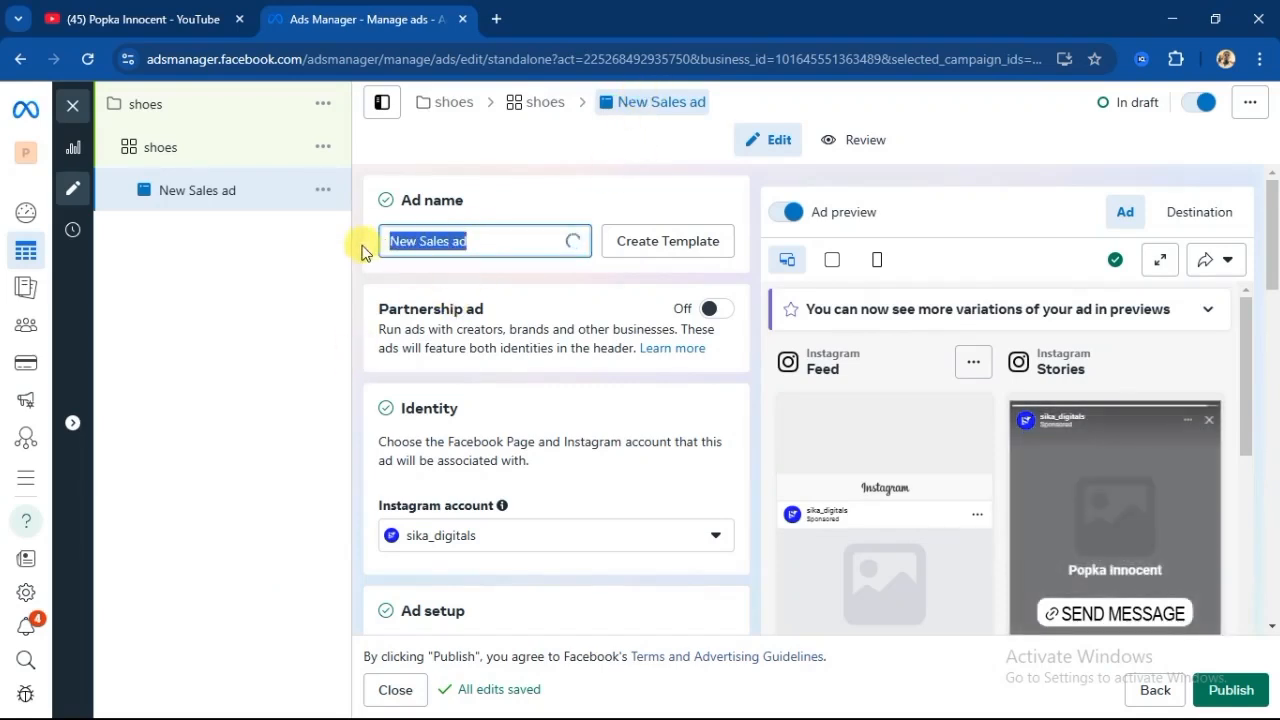
pyautogui.write('shoes')
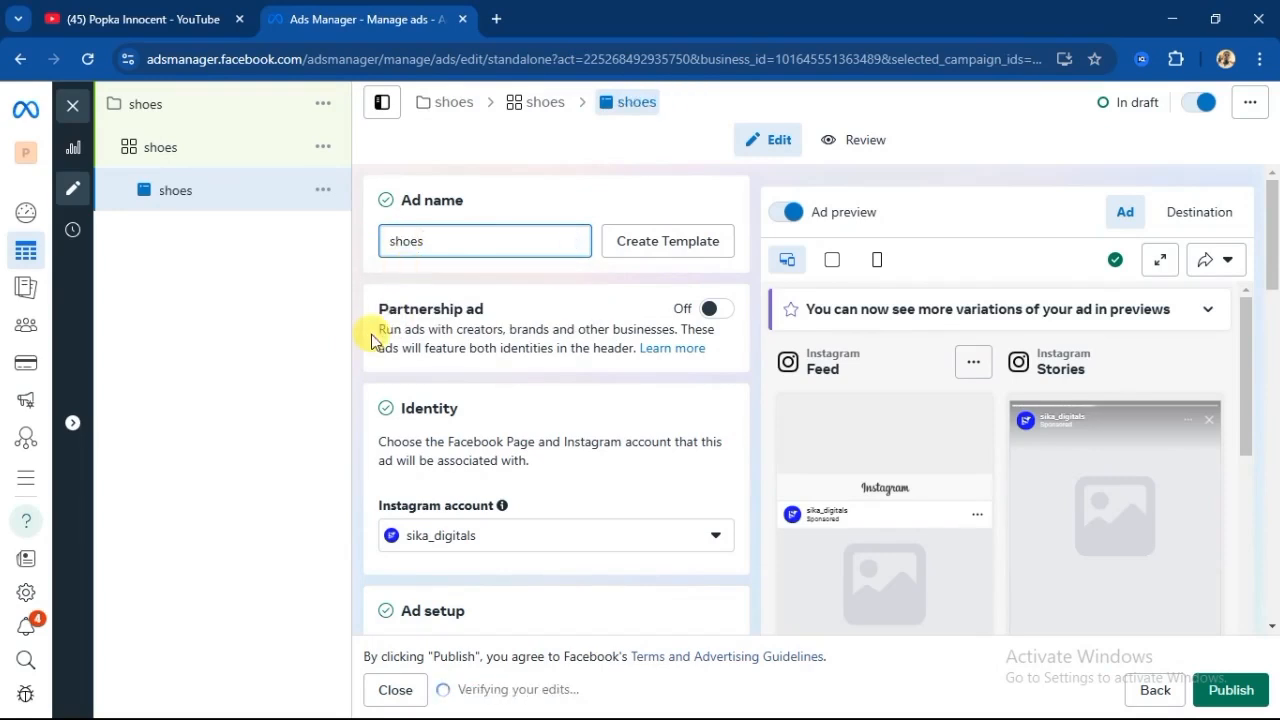
# - Review the ad's partnership and identity settings, and set the ad setup to Use existing post
pyautogui.scroll(-2, 366, 336)
pyautogui.scroll(1, 366, 334)
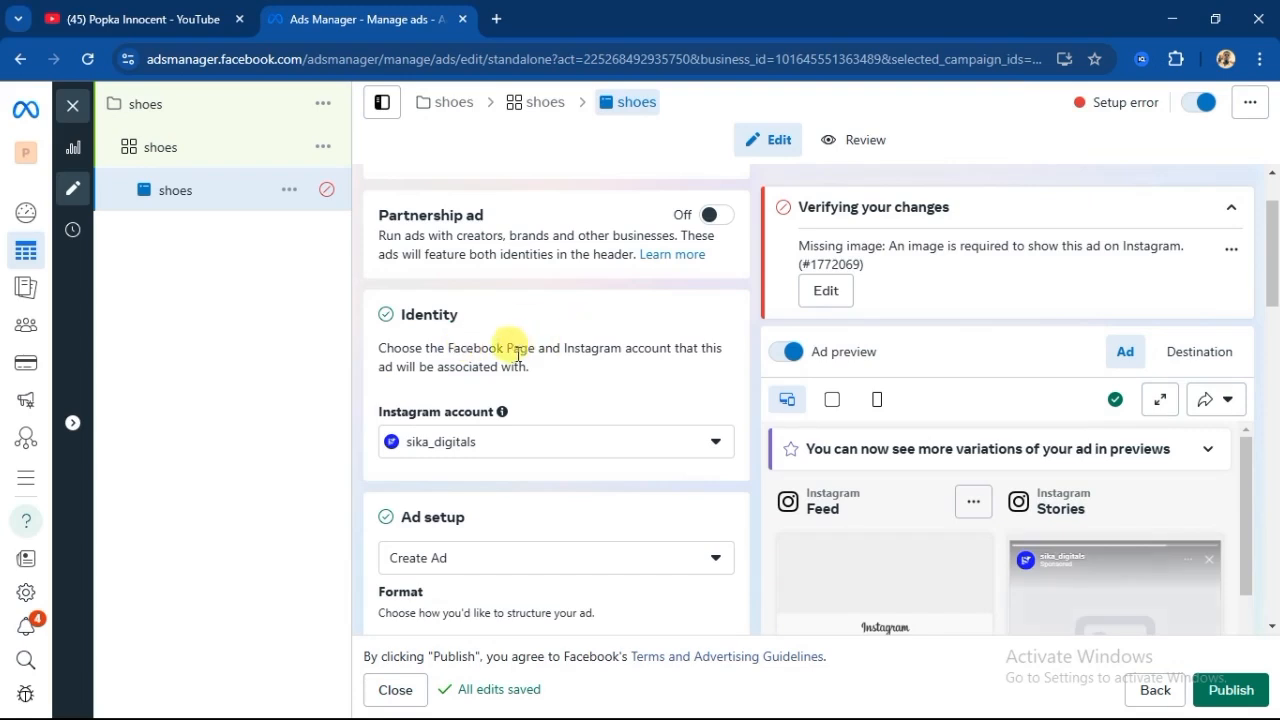
pyautogui.scroll(-2, 370, 392)
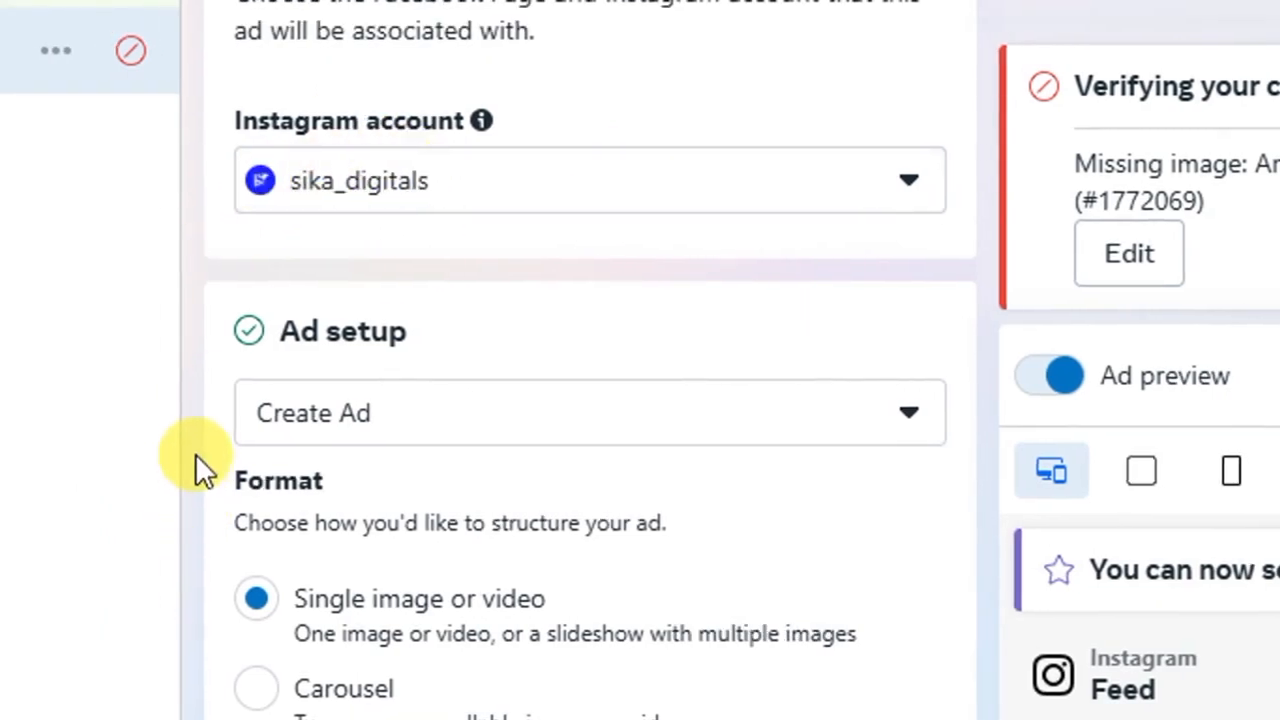
pyautogui.scroll(-2, 561, 305)
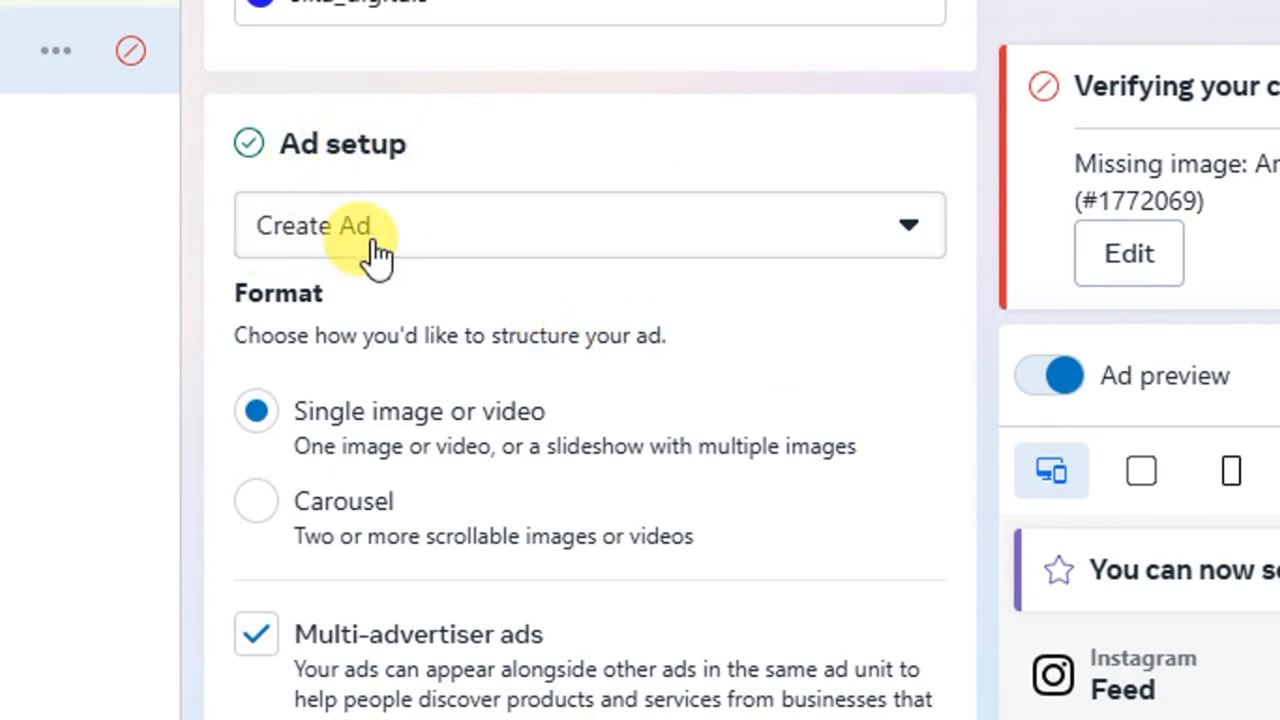
pyautogui.click(910, 246)
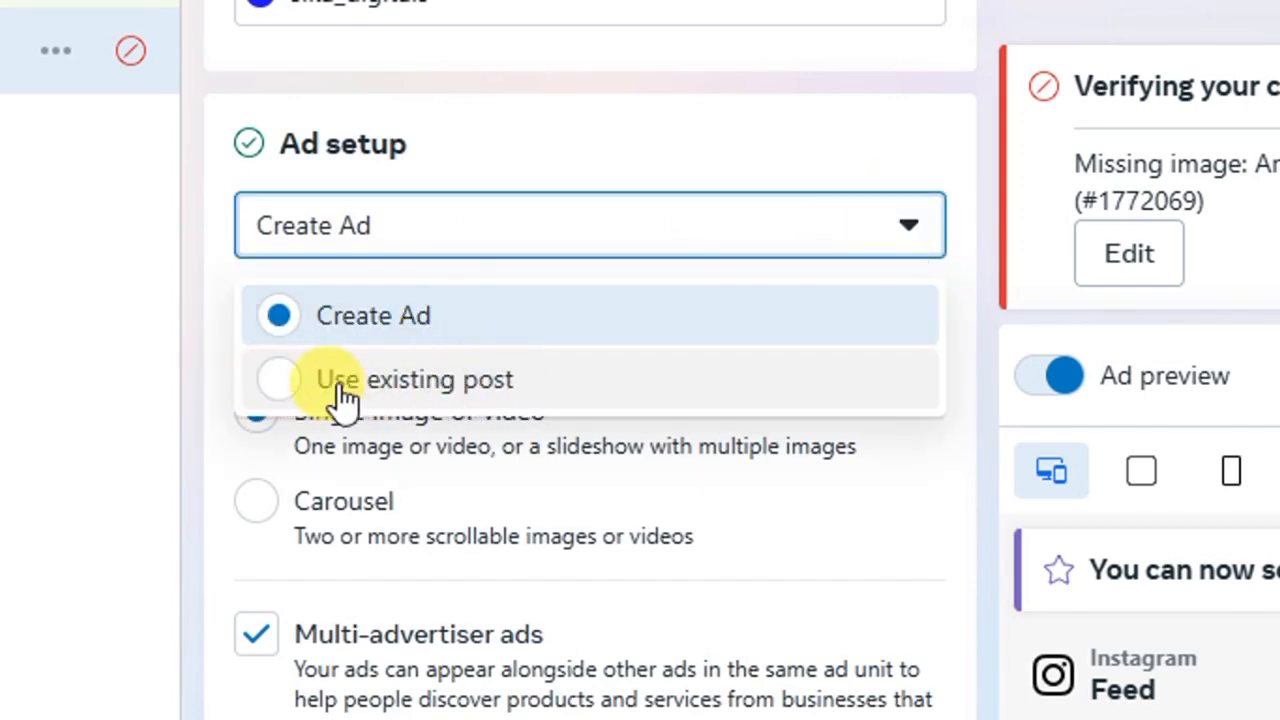
pyautogui.click(290, 390)
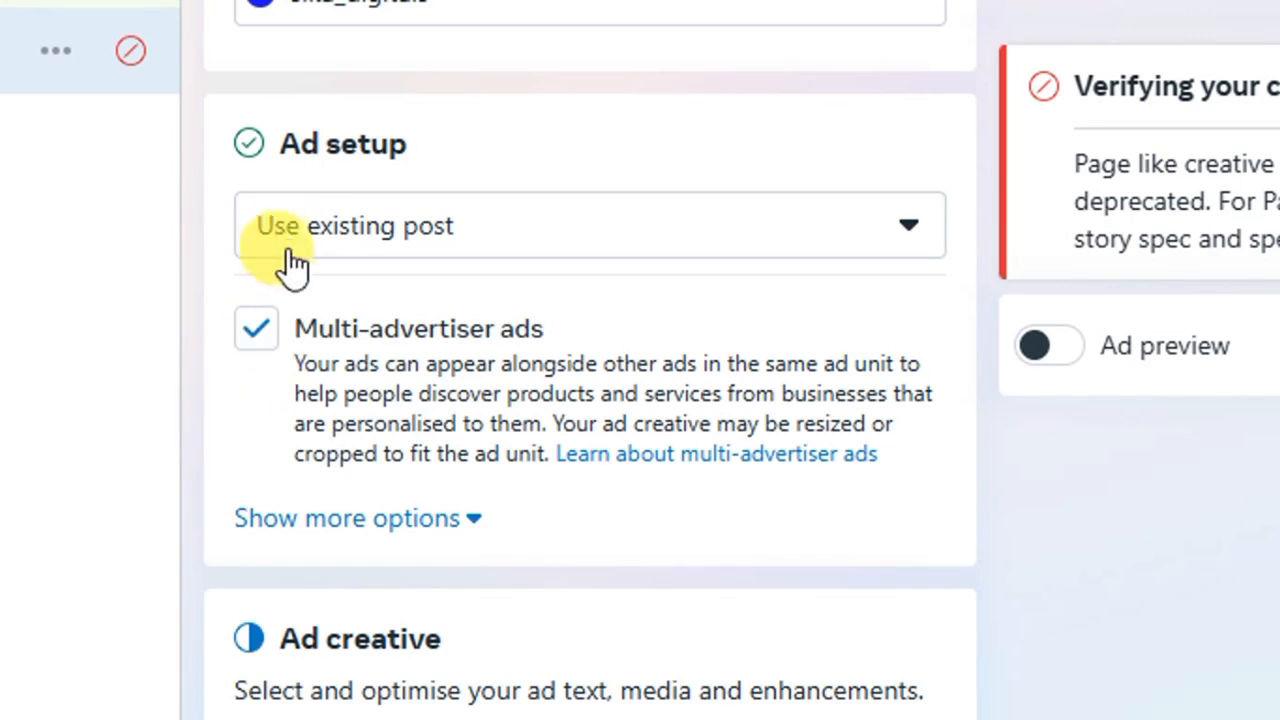
# - Open post selection for the ad creative and list the Instagram posts
pyautogui.scroll(-5, 193, 450)
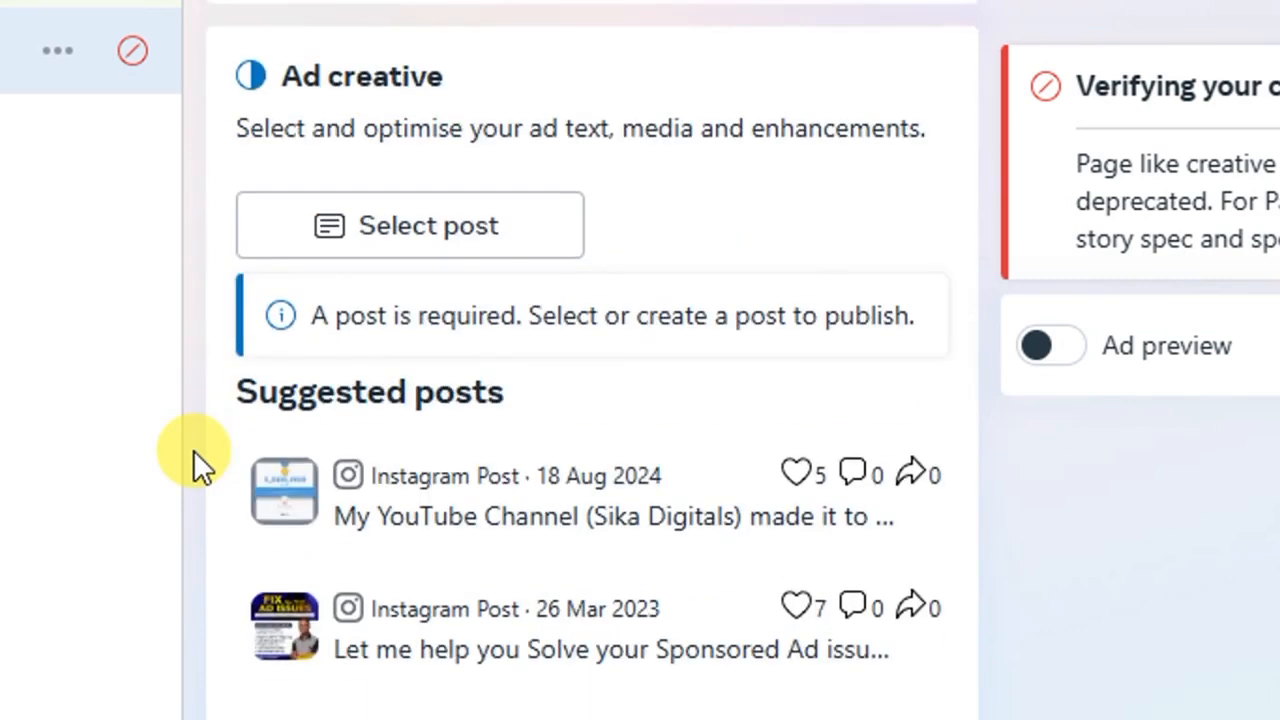
pyautogui.scroll(2, 193, 450)
pyautogui.scroll(2, 214, 390)
pyautogui.scroll(-2, 214, 390)
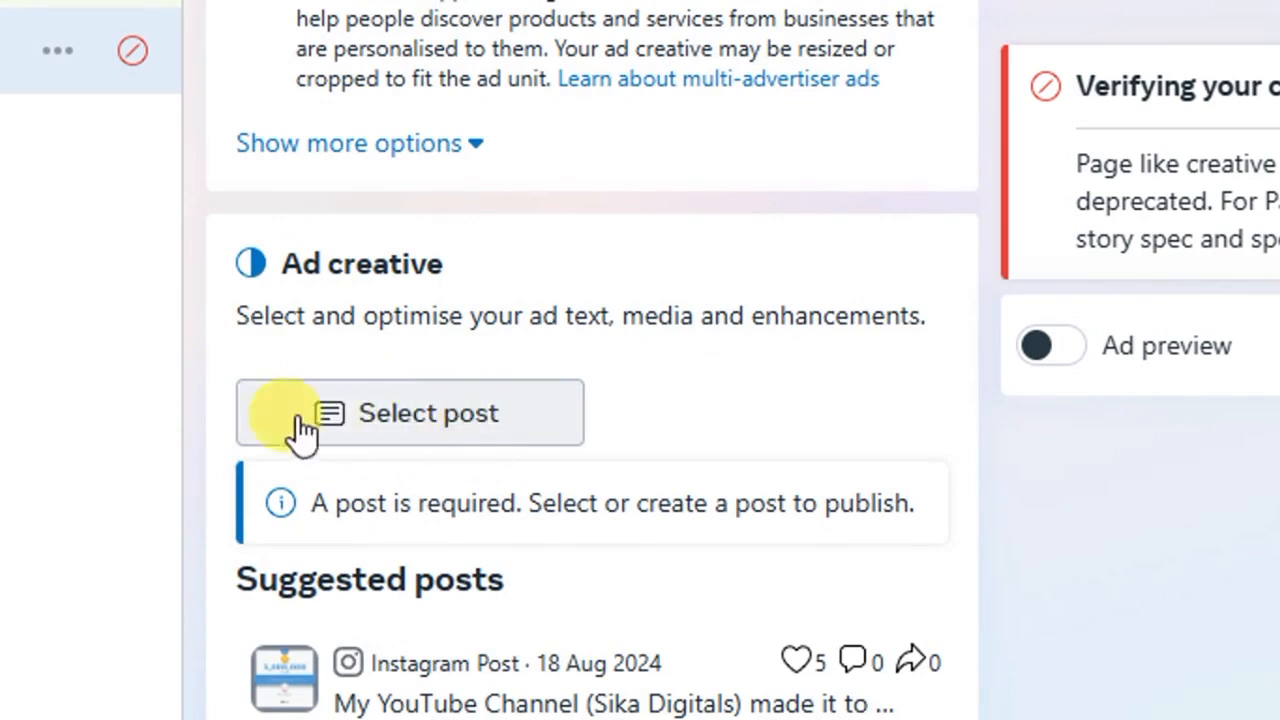
pyautogui.click(403, 420)
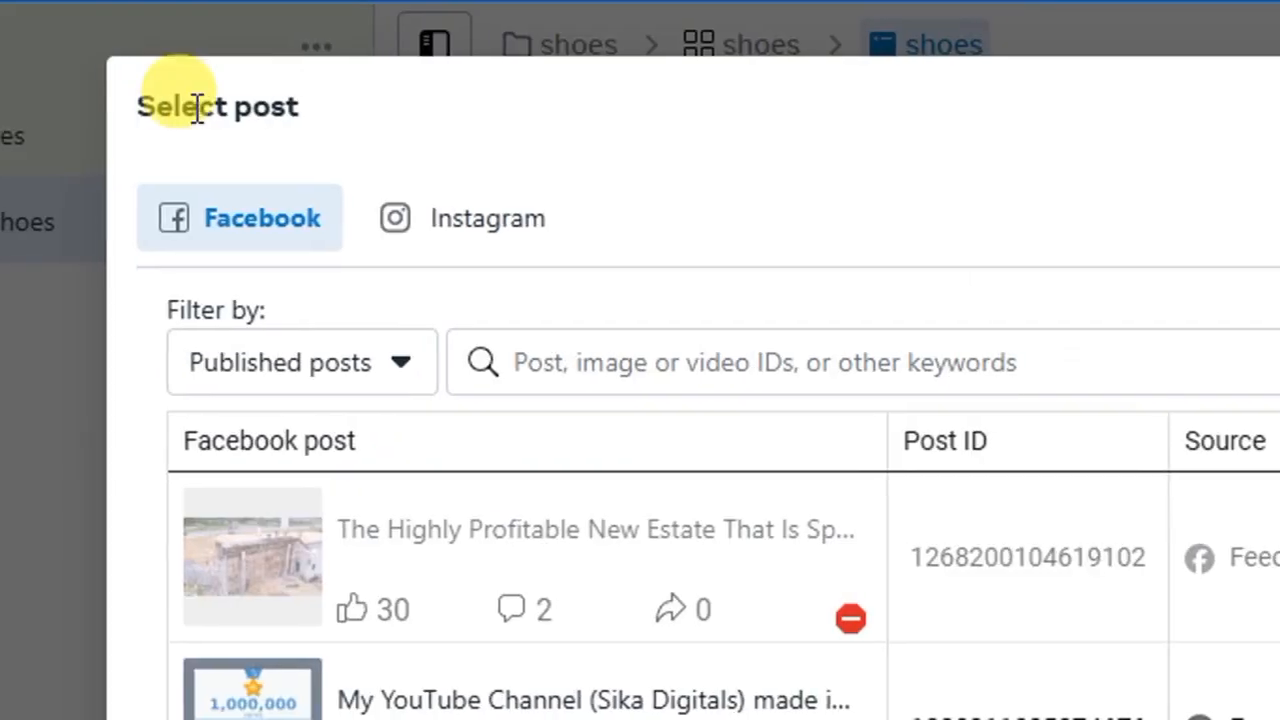
pyautogui.click(493, 231)
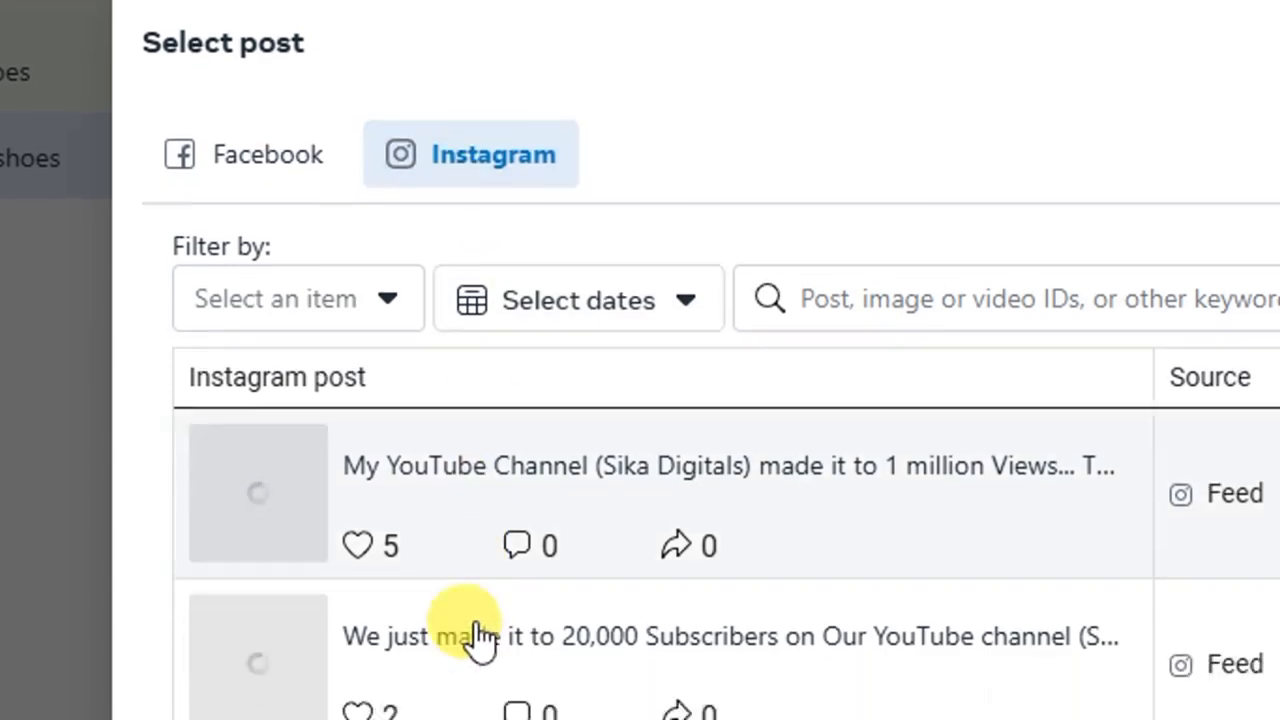
# - Choose the Instagram post about the Sika Digitals channel reaching 1 million views as the ad creative and review the suggested text variations
pyautogui.scroll(-15, 429, 580)
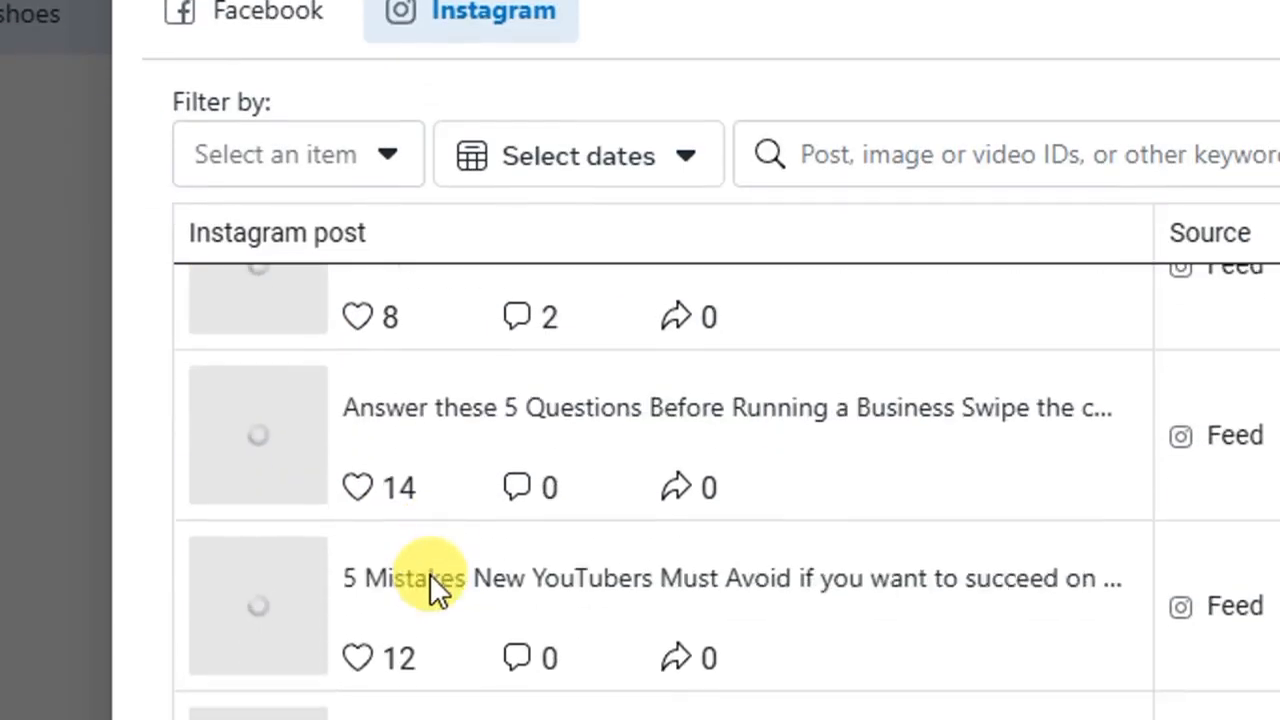
pyautogui.scroll(-10, 500, 600)
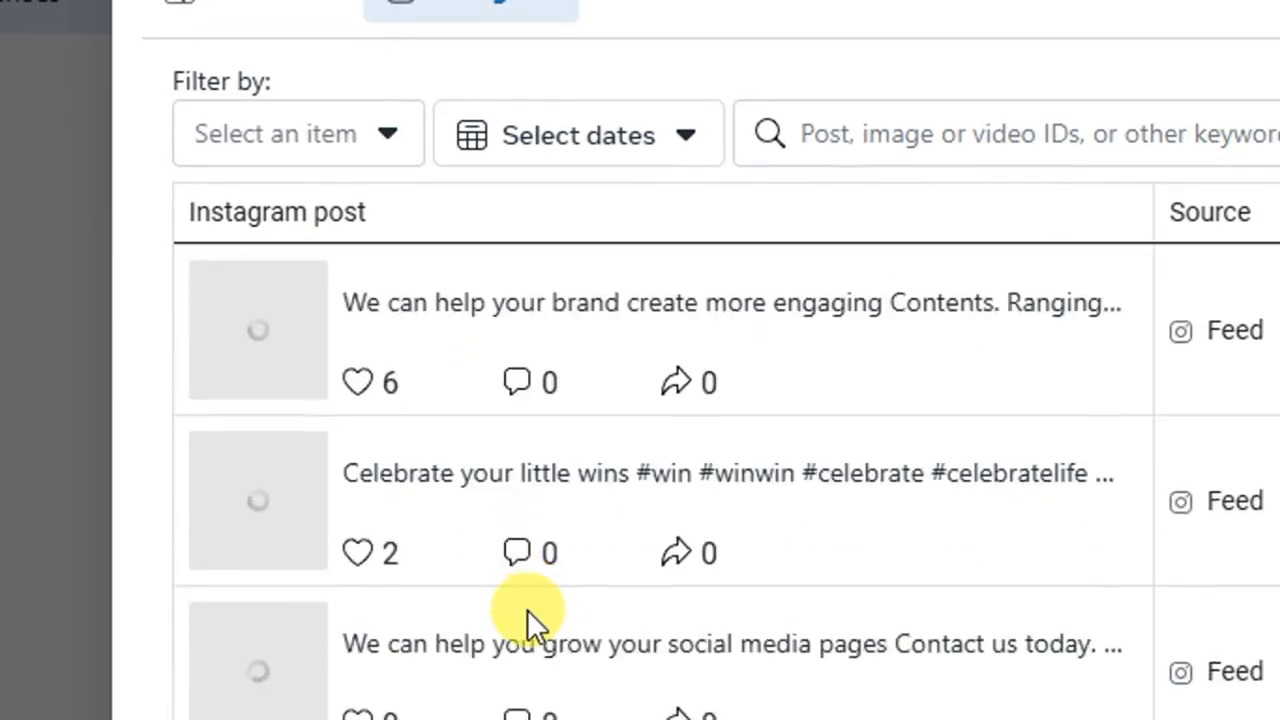
pyautogui.scroll(20, 528, 590)
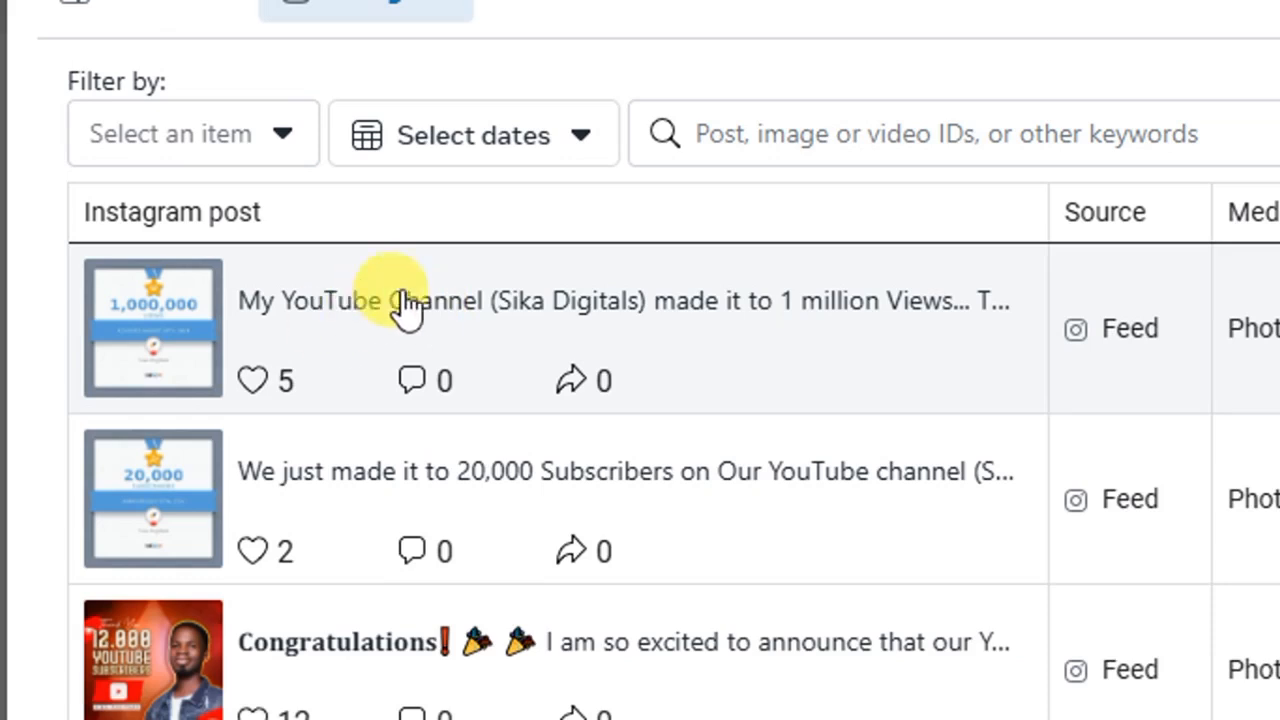
pyautogui.click(378, 316)
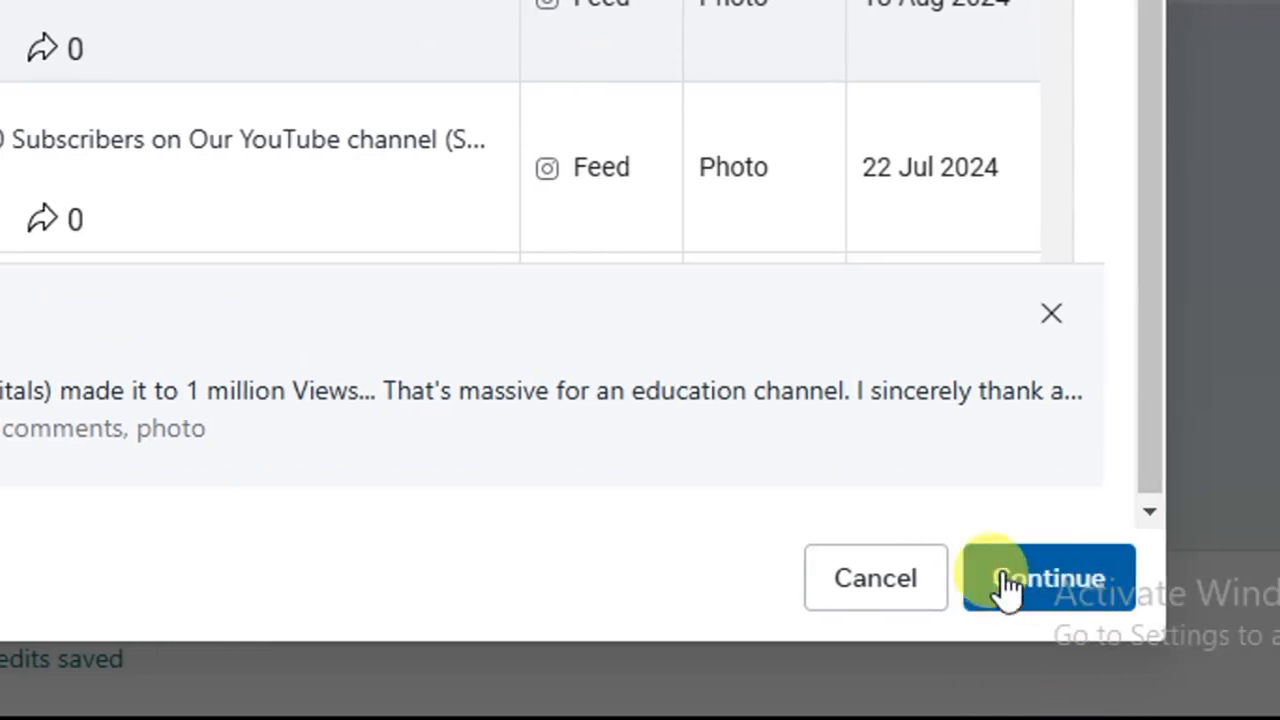
pyautogui.click(1040, 590)
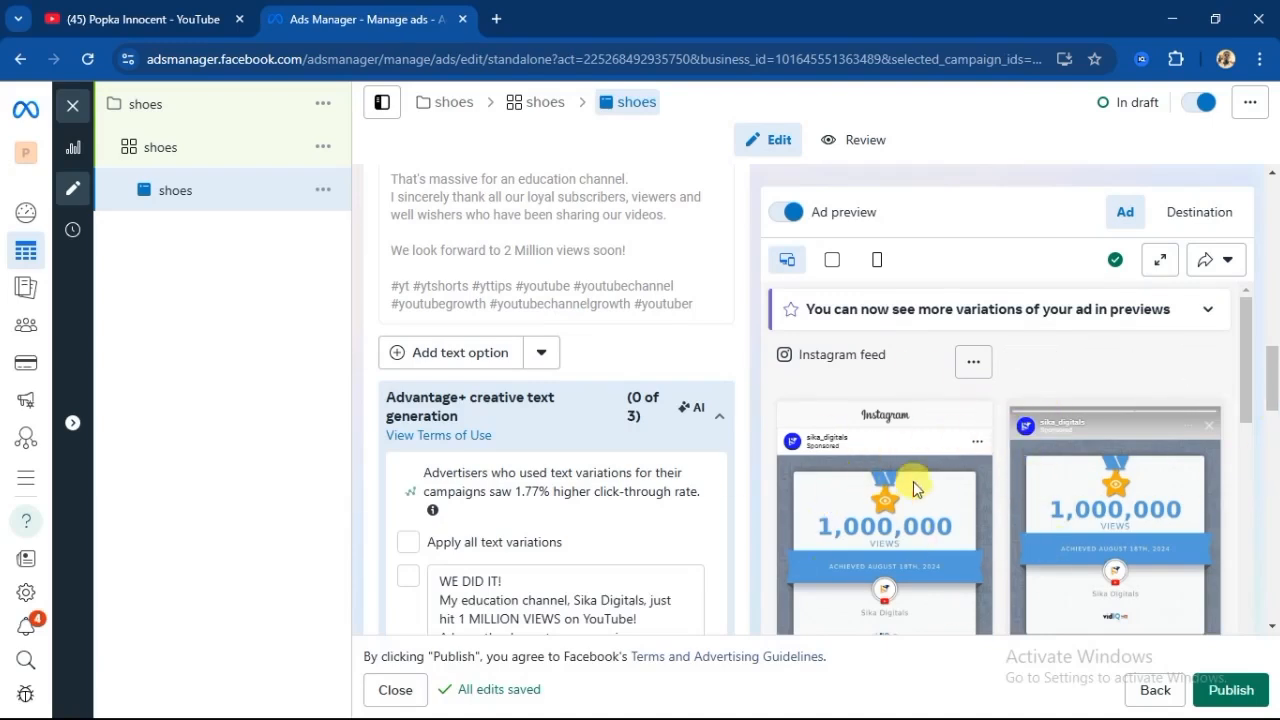
pyautogui.scroll(-2, 1268, 457)
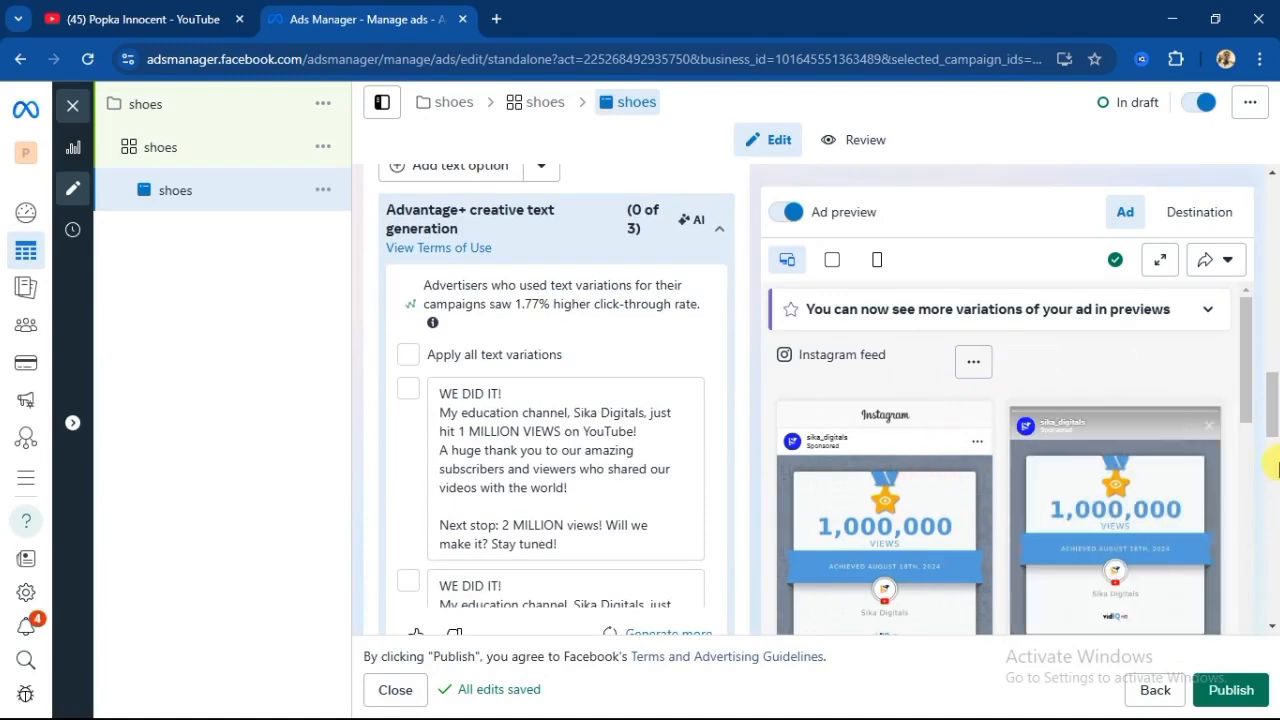
# - Open the Start conversation message template for editing and set its greeting to "Hi! which of our shoes do you want to buy today"
pyautogui.scroll(-5, 366, 480)
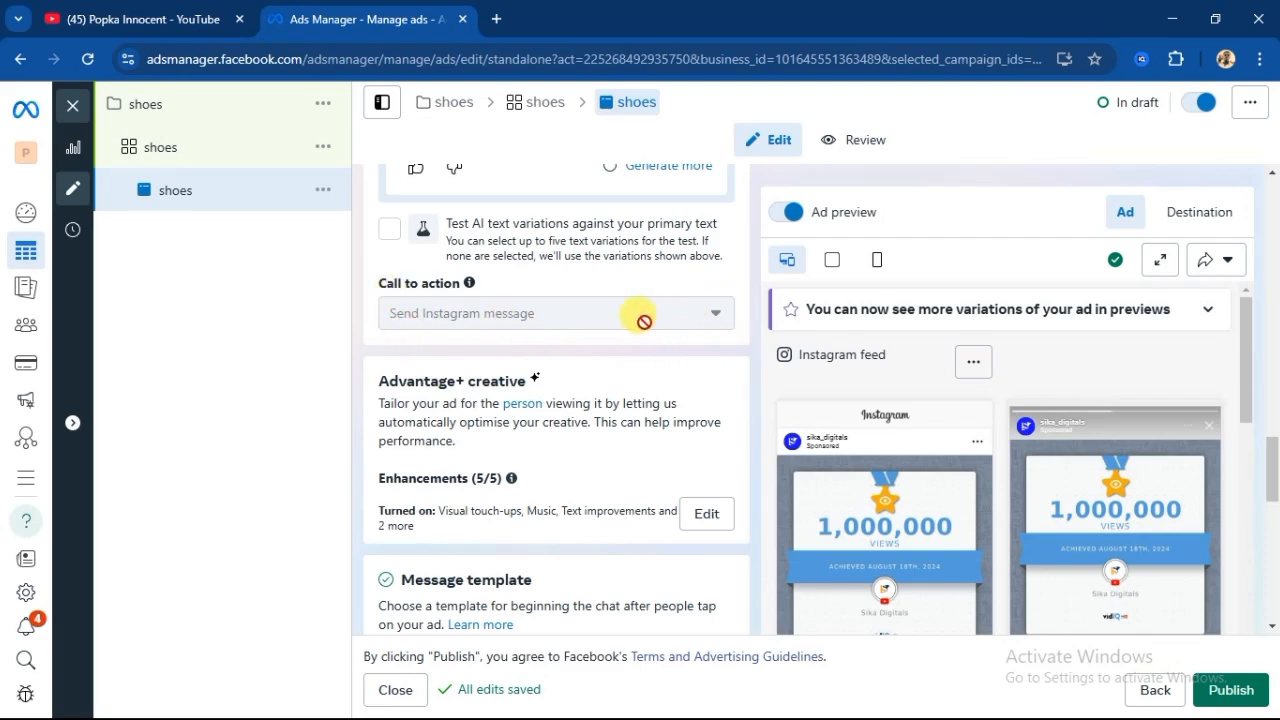
pyautogui.scroll(-4, 353, 432)
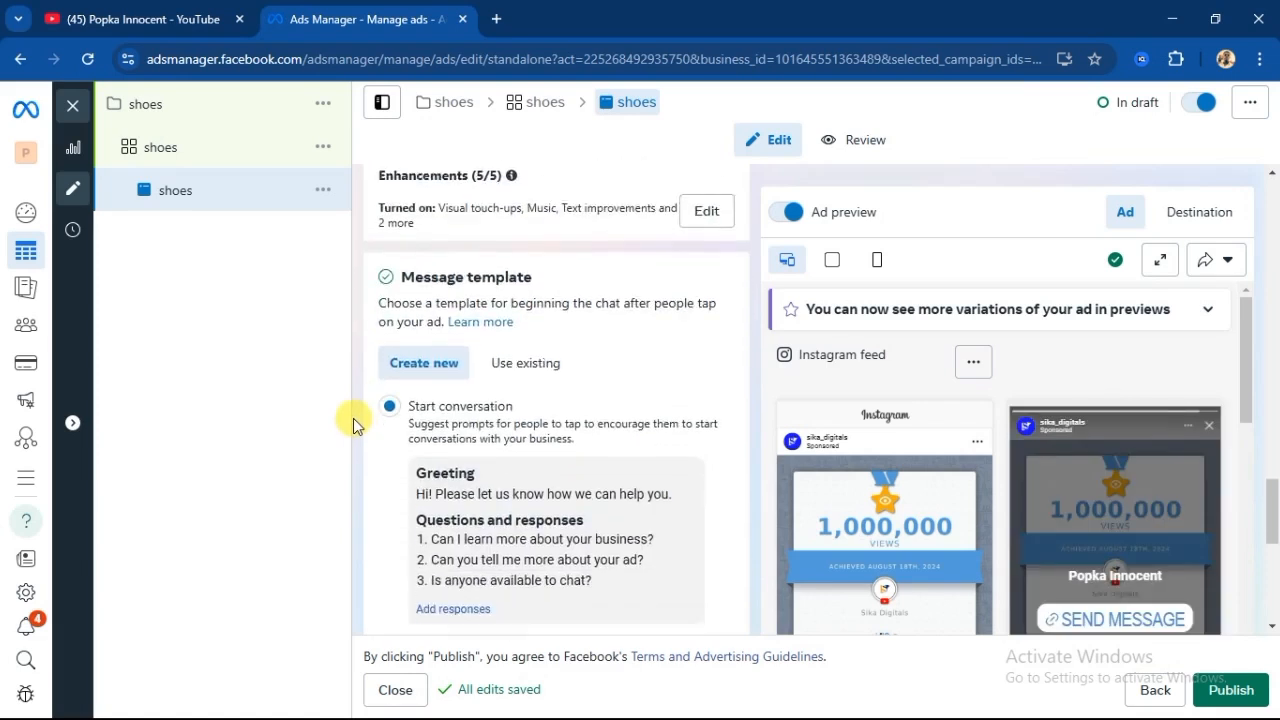
pyautogui.scroll(1, 423, 335)
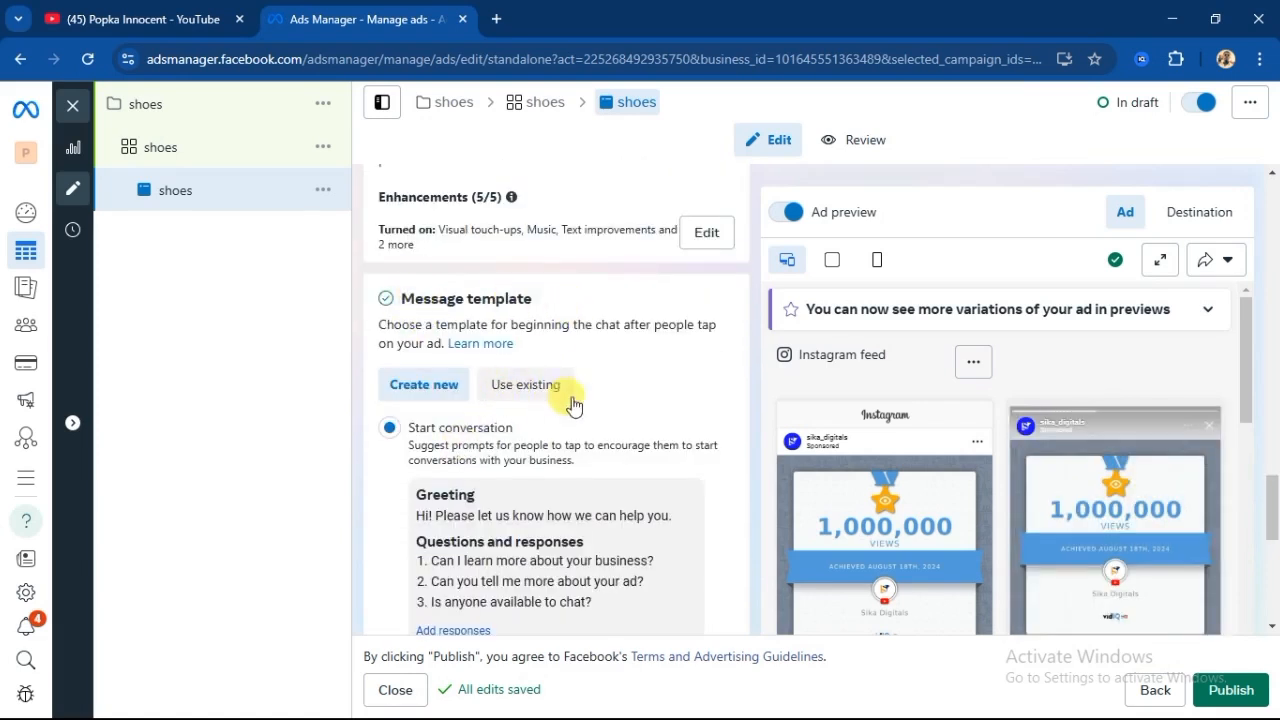
pyautogui.scroll(-2, 381, 500)
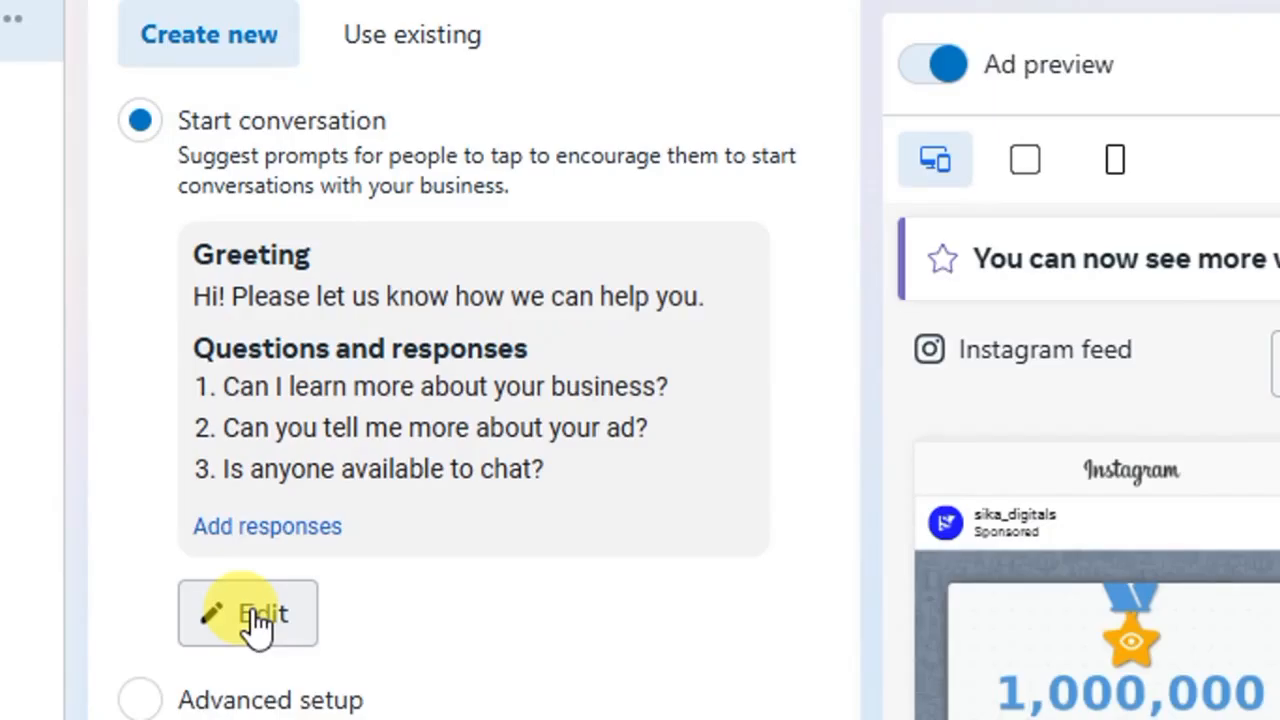
pyautogui.click(252, 614)
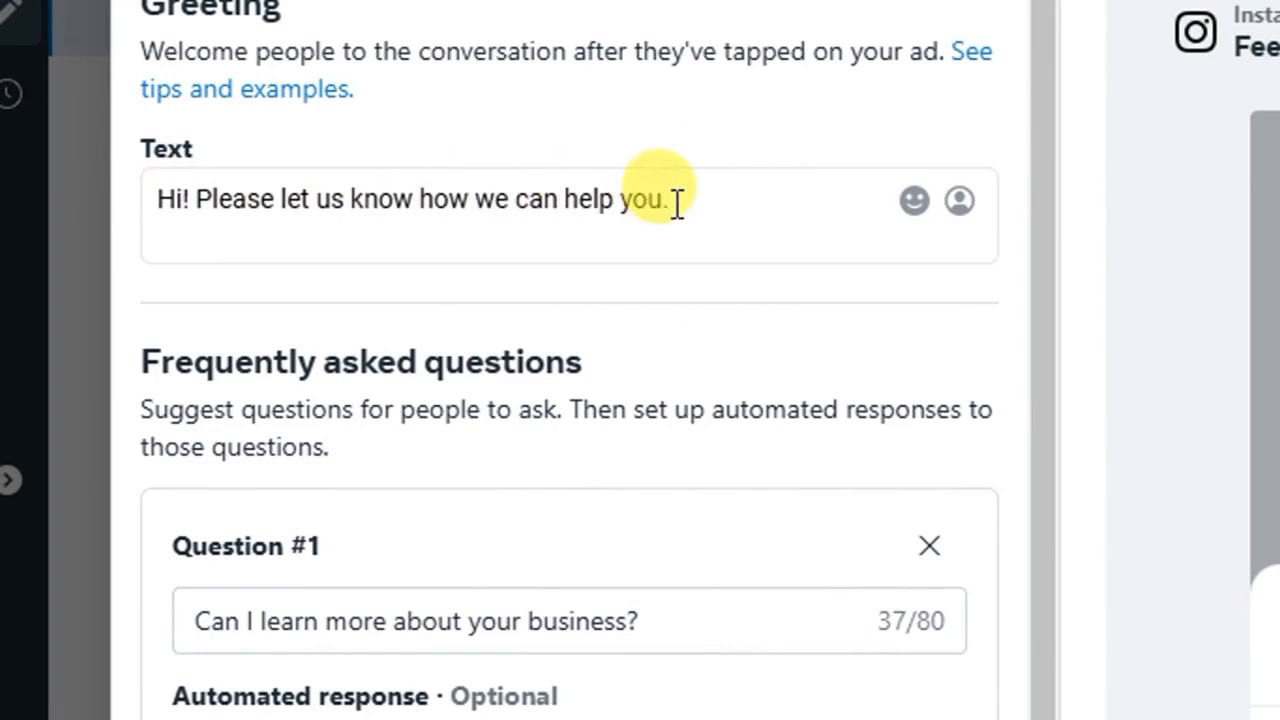
pyautogui.moveTo(677, 200); pyautogui.dragTo(200, 207)
pyautogui.write('which of our shoes do you want to buy today')
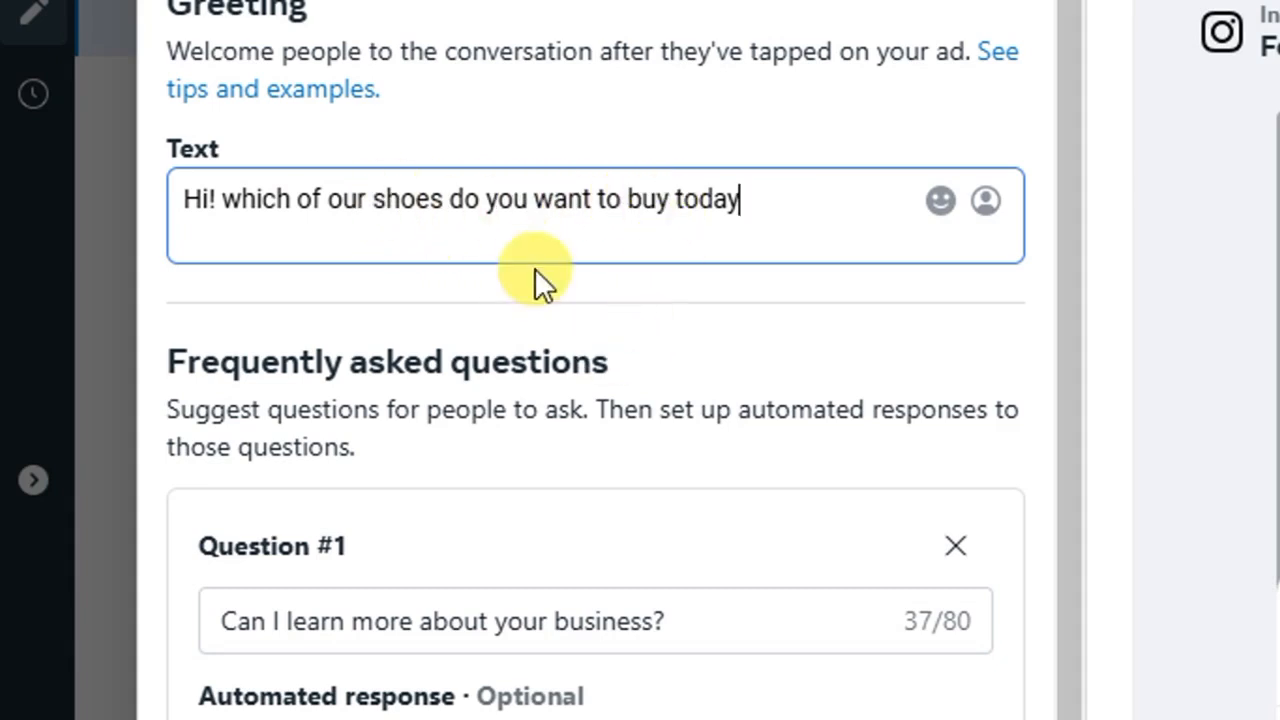
# - Review the template's frequently asked questions and remove the ones about learning more about the business and about the ad
pyautogui.scroll(-2, 600, 260)
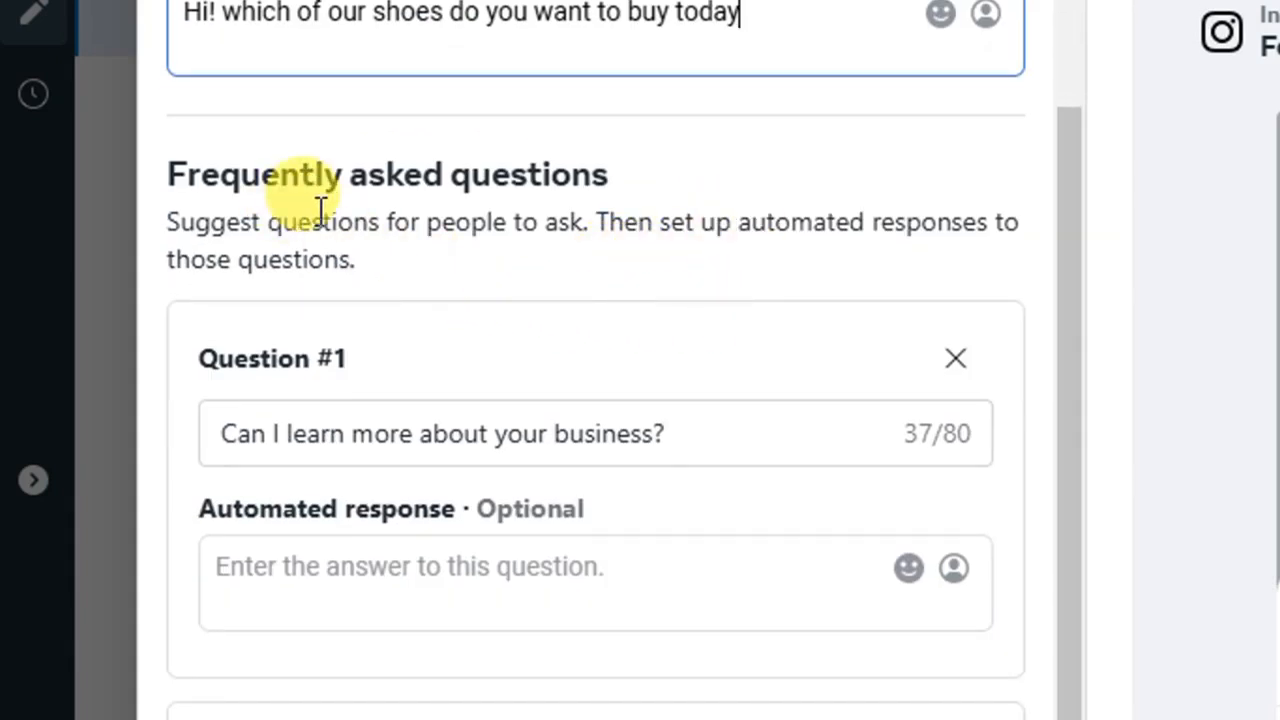
pyautogui.scroll(-5, 443, 543)
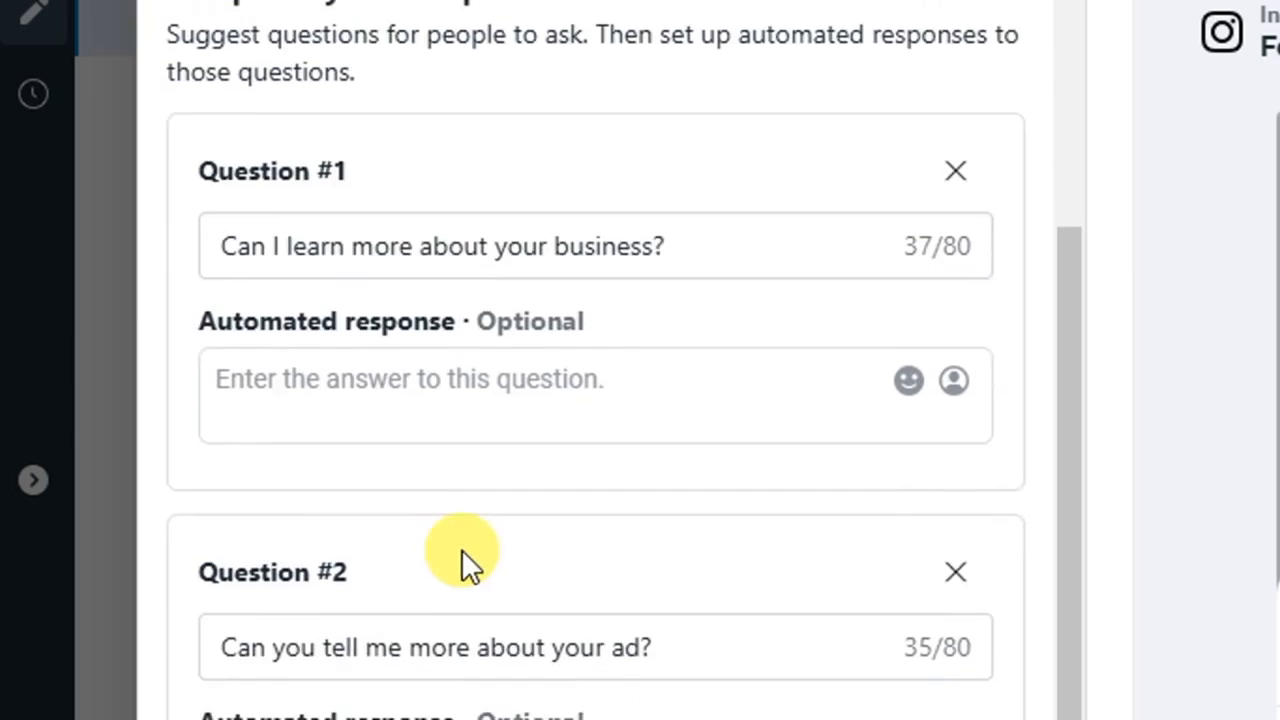
pyautogui.scroll(-2, 330, 490)
pyautogui.scroll(8, 315, 440)
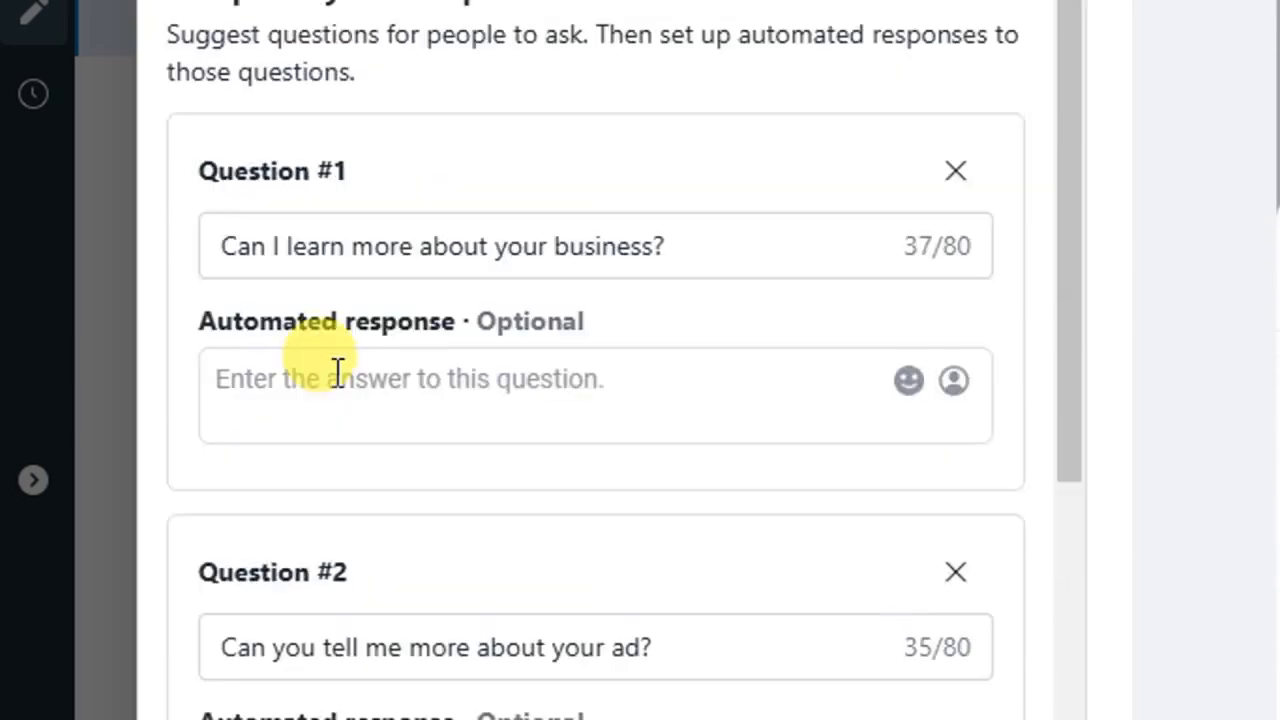
pyautogui.scroll(-4, 338, 369)
pyautogui.scroll(-7, 340, 380)
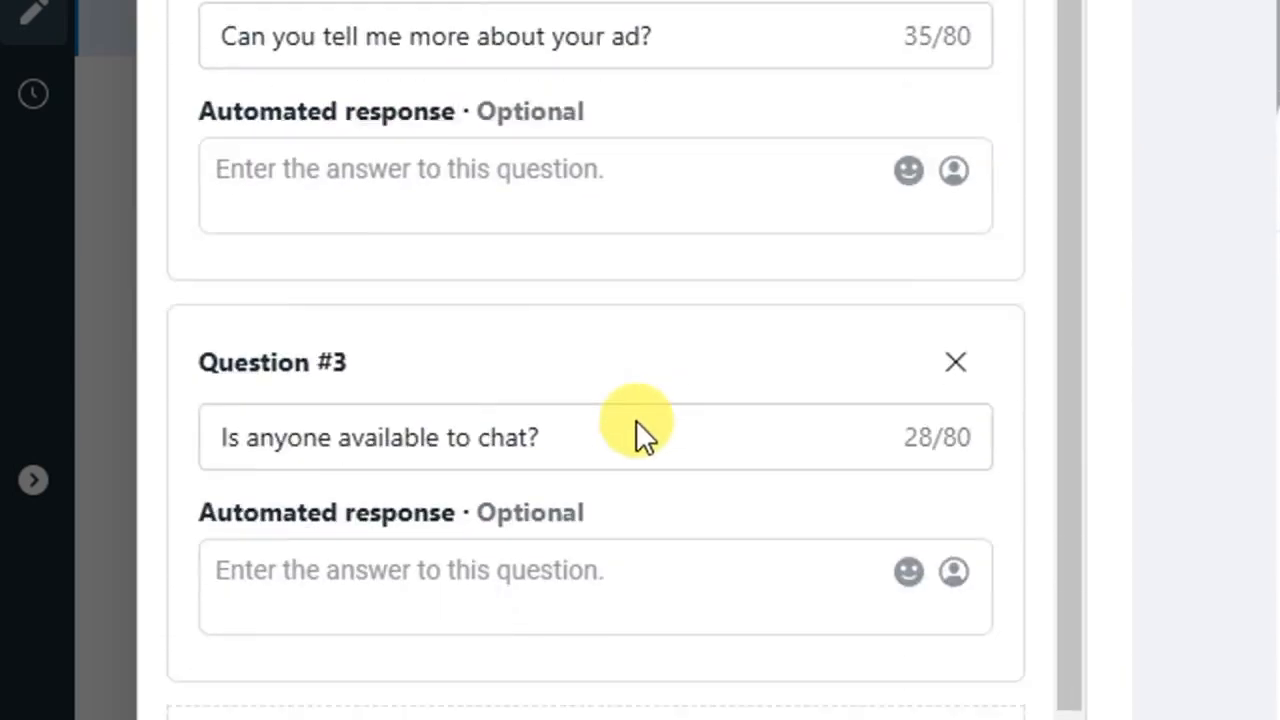
pyautogui.scroll(9, 580, 473)
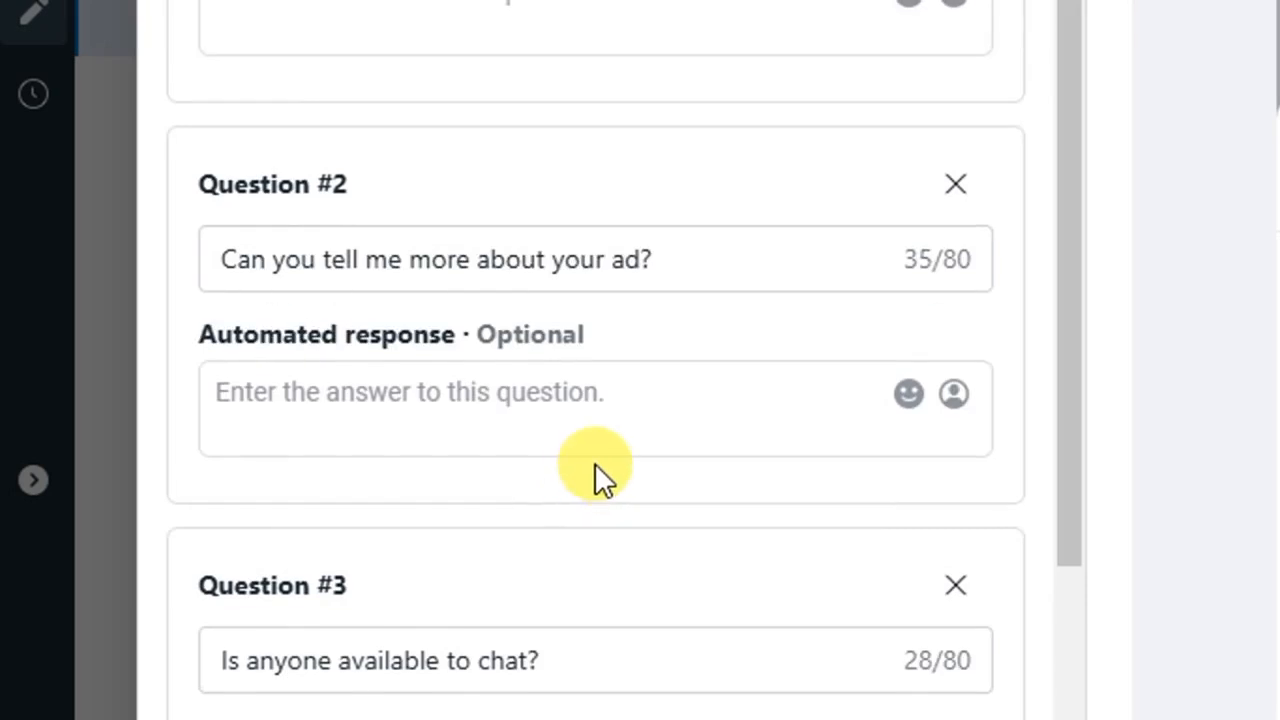
pyautogui.scroll(2, 690, 380)
pyautogui.scroll(-2, 720, 350)
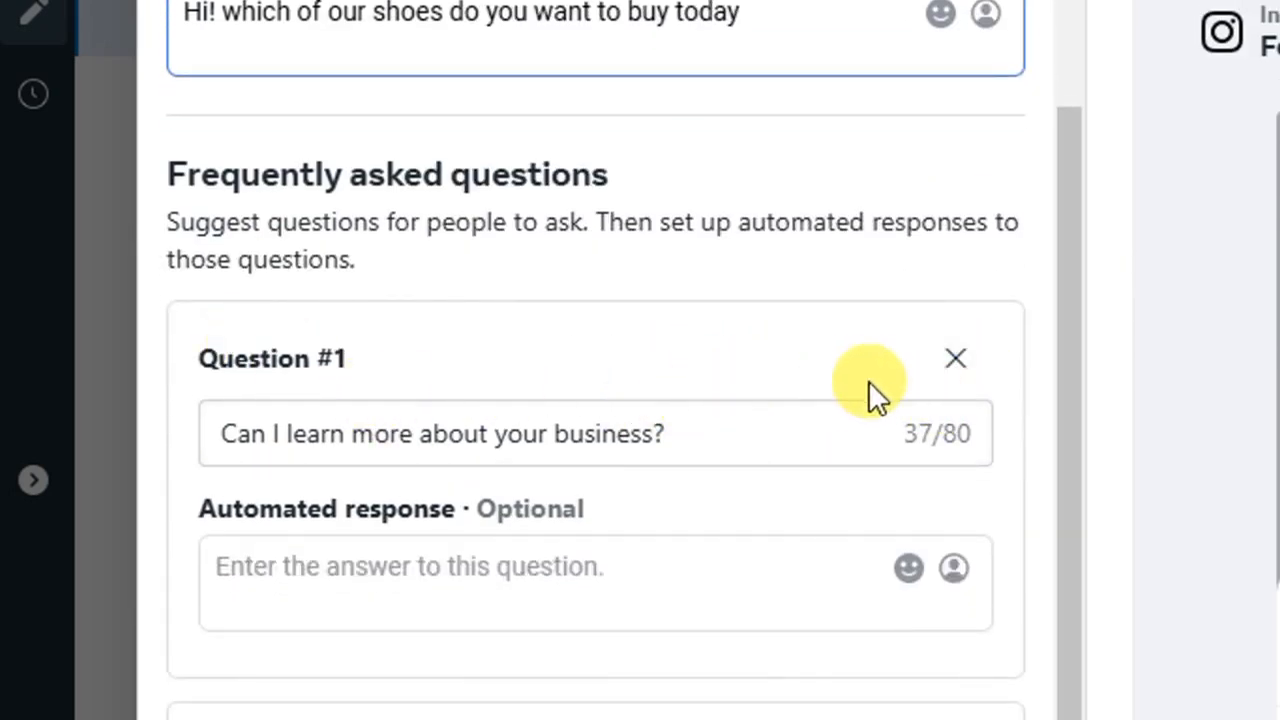
pyautogui.click(958, 366)
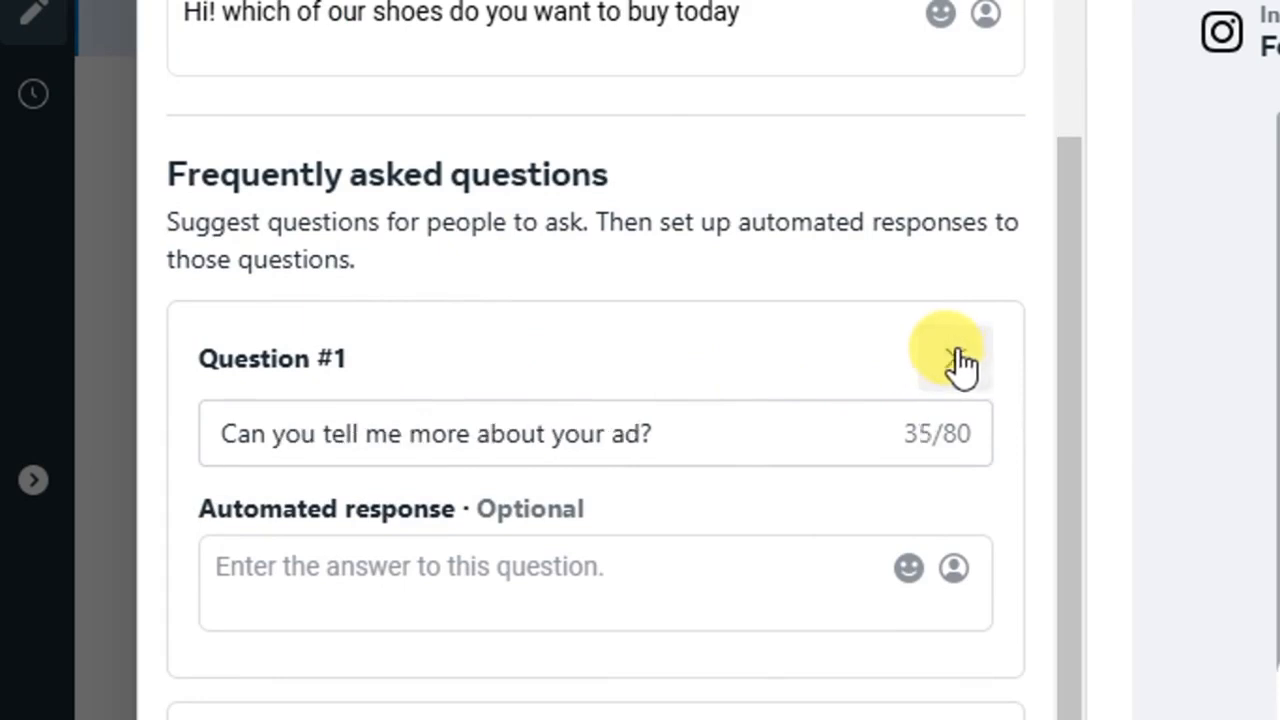
pyautogui.click(958, 366)
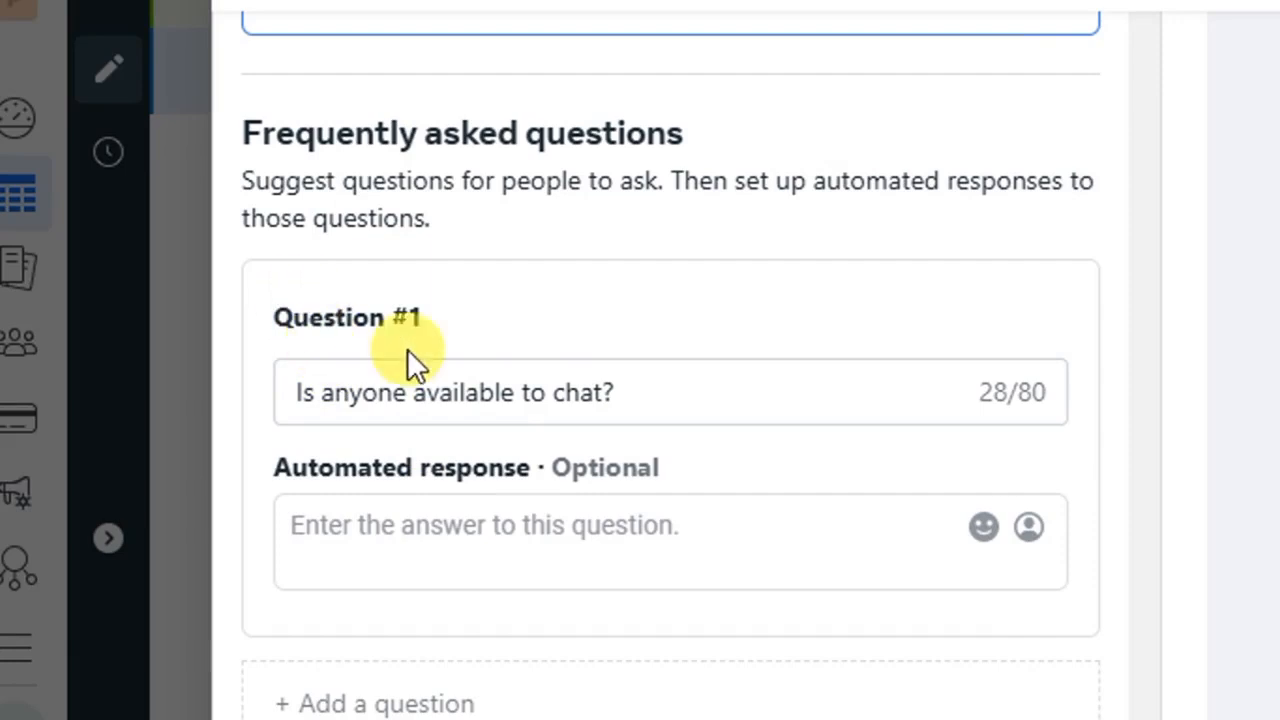
# - Replace the remaining frequently asked question with "how can i get started"
pyautogui.moveTo(292, 395); pyautogui.dragTo(534, 392)
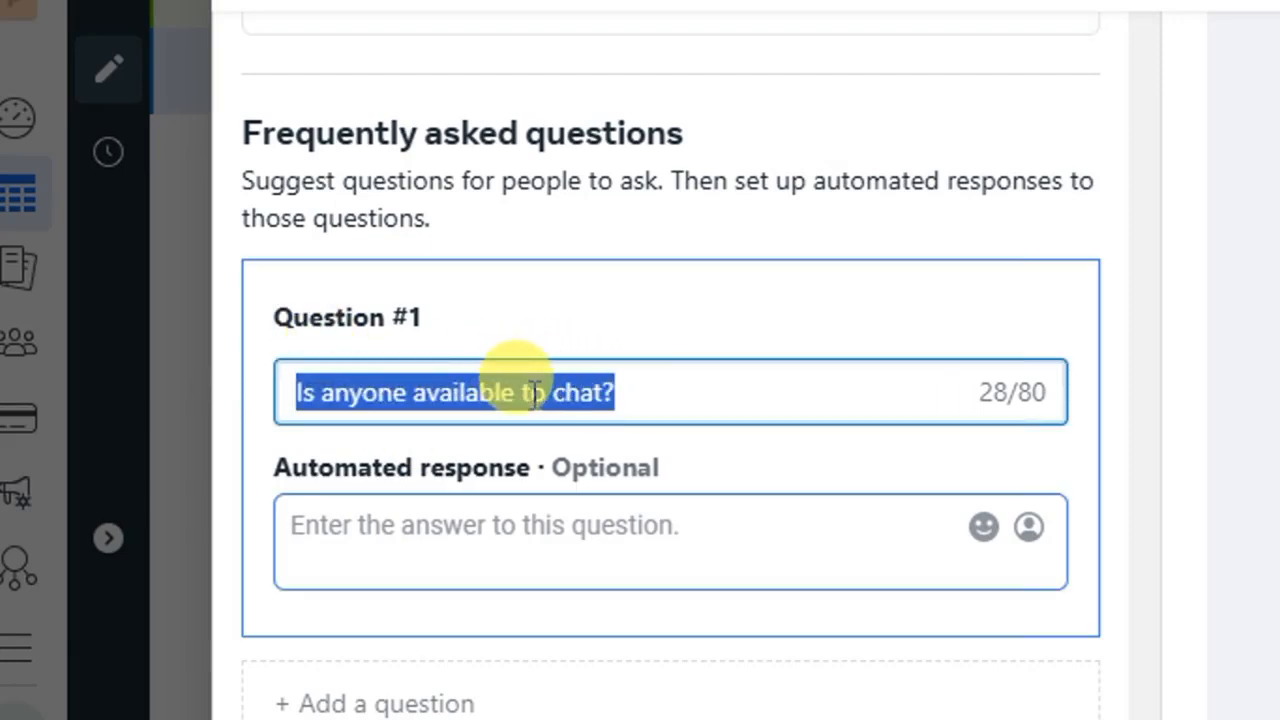
pyautogui.write('how can i get started')
pyautogui.click(306, 543)
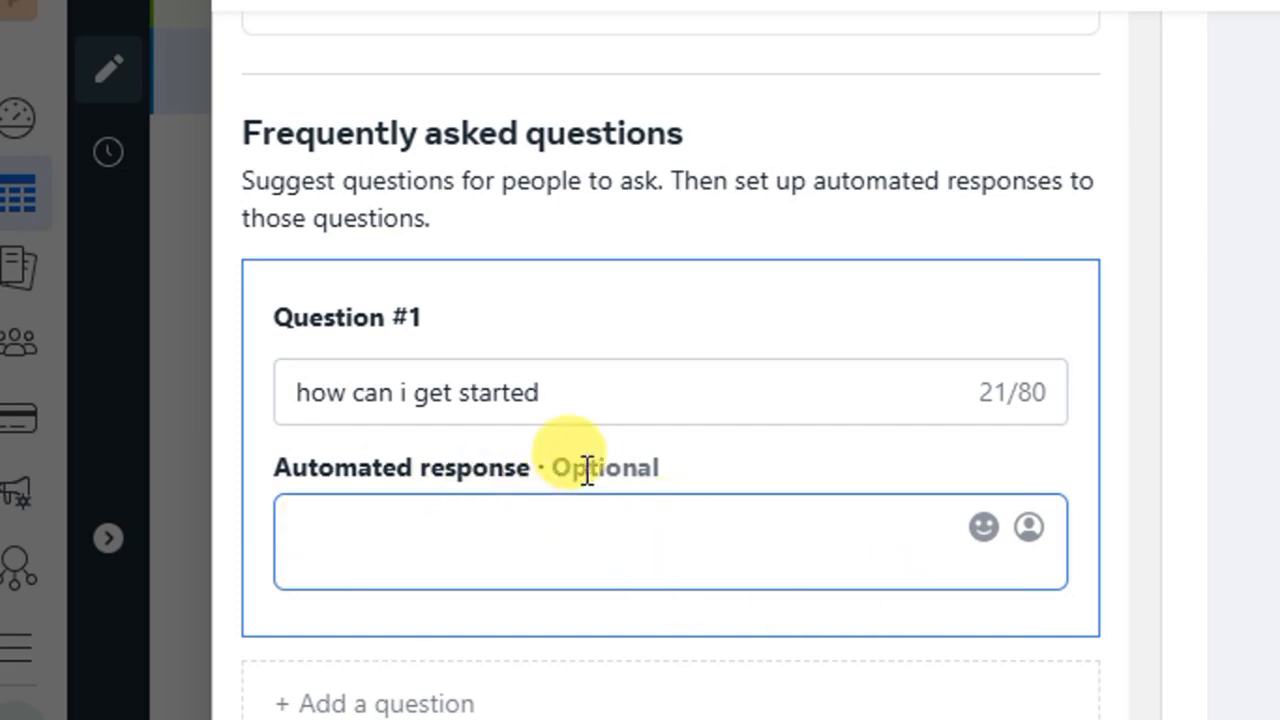
# - Name the saved message template "shoes", check the message preview, and close the template editor without saving
pyautogui.scroll(-3, 606, 623)
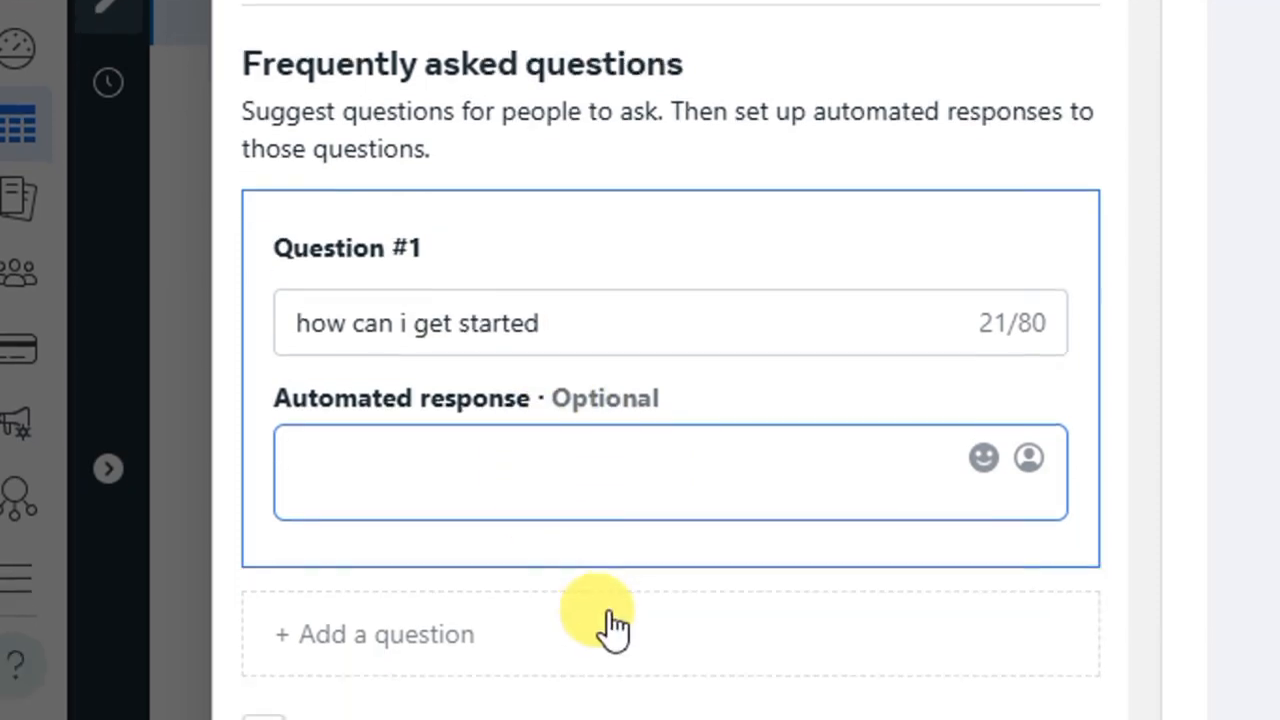
pyautogui.scroll(-1, 403, 612)
pyautogui.moveTo(624, 557); pyautogui.dragTo(354, 528)
pyautogui.scroll(-1, 354, 528)
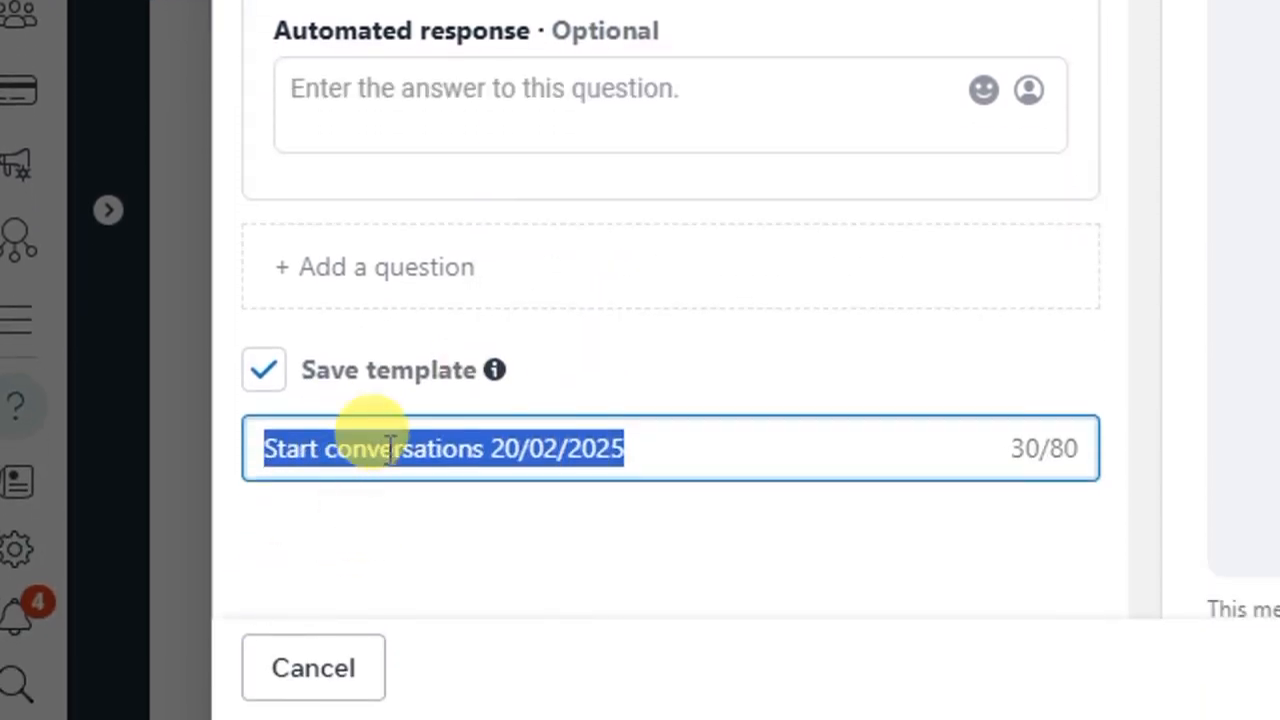
pyautogui.write('shoes')
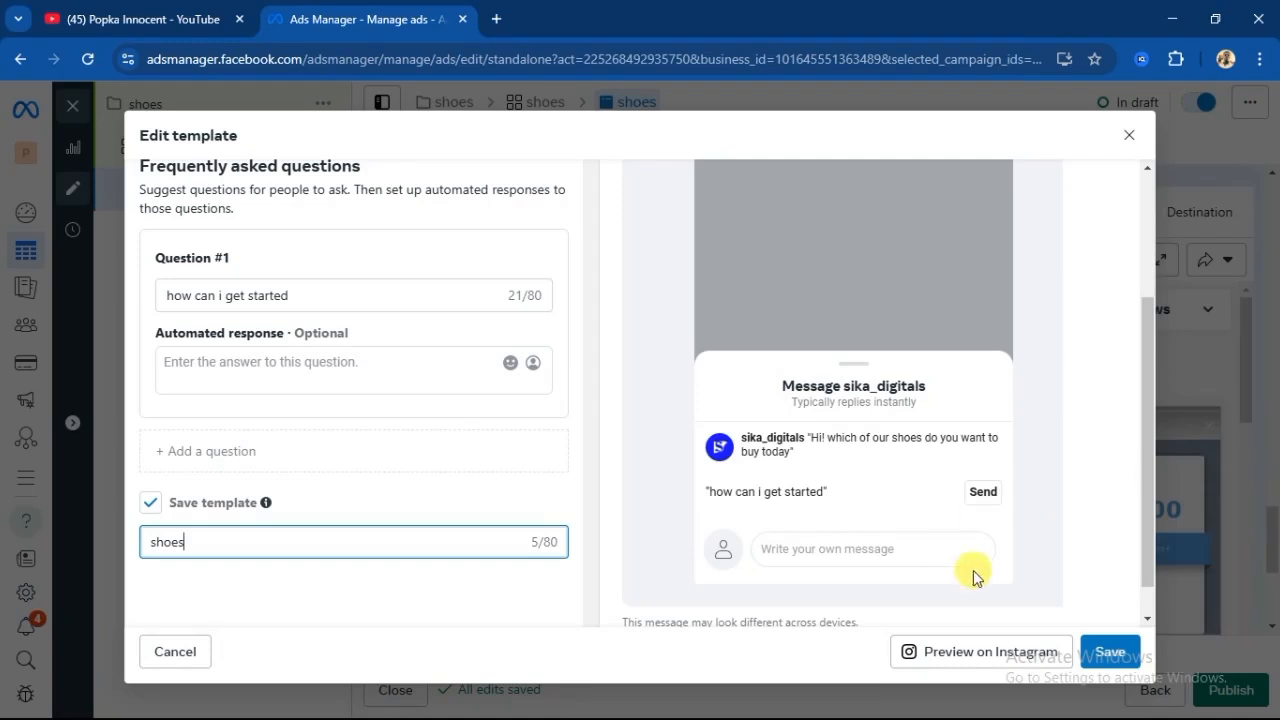
pyautogui.scroll(-1, 1120, 666)
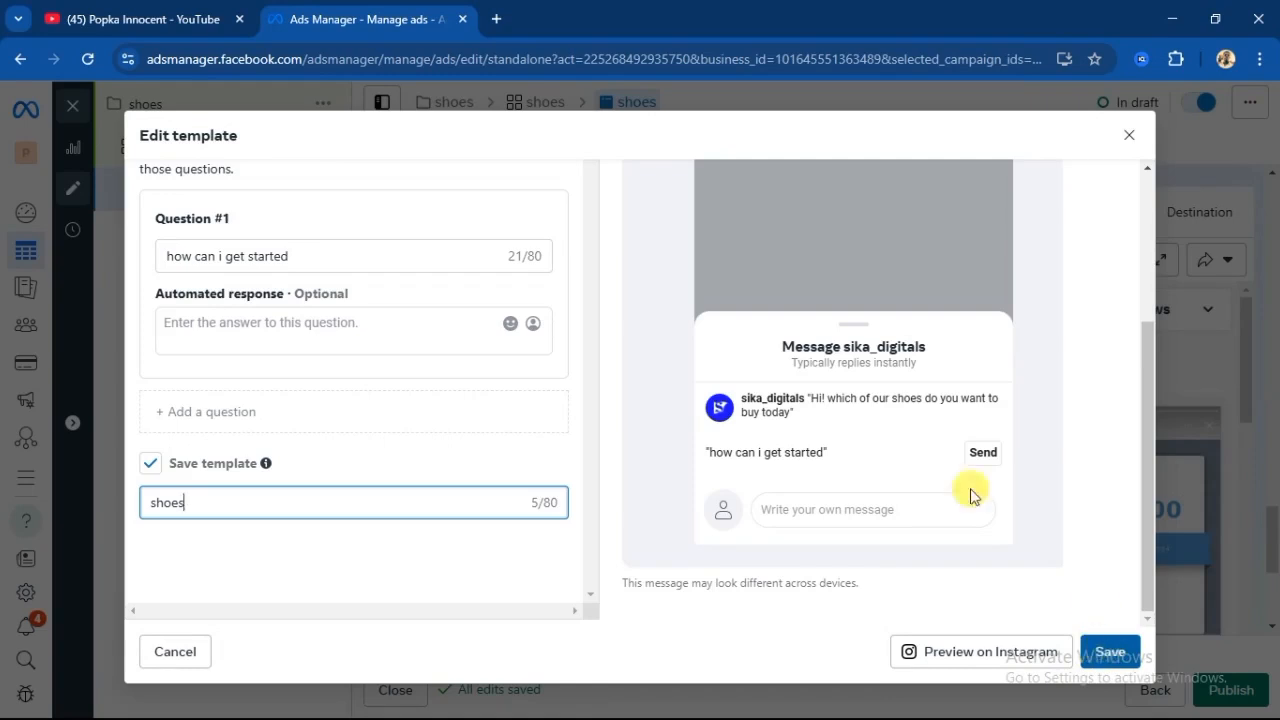
pyautogui.click(1127, 137)
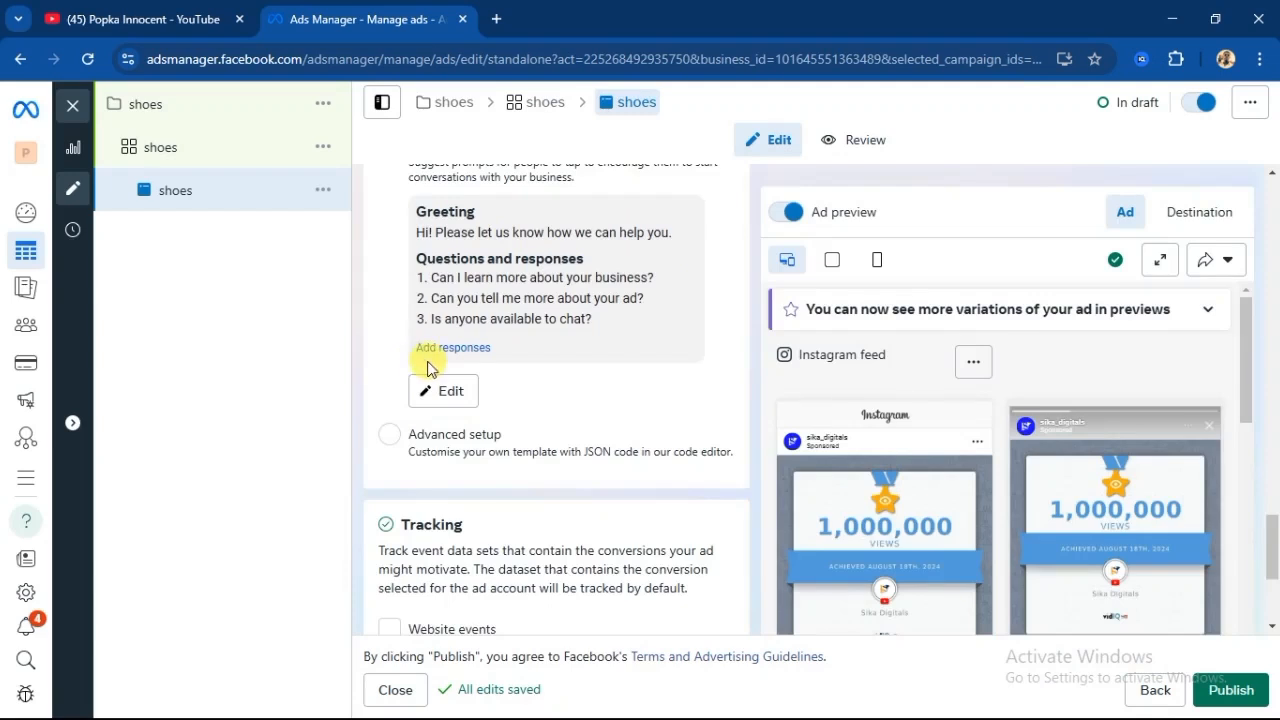
# - Review the ad's Tracking options for website, app and offline events
pyautogui.scroll(-2, 477, 426)
pyautogui.scroll(3, 537, 366)
pyautogui.scroll(-3, 497, 397)
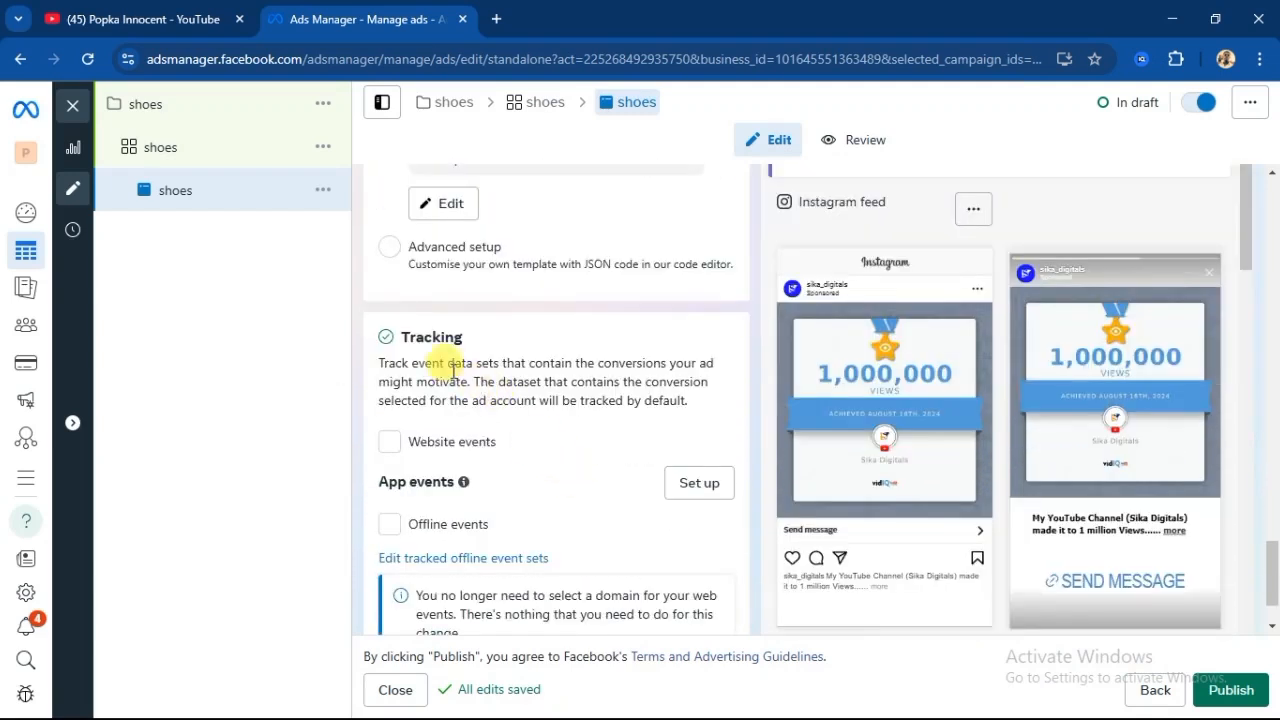
pyautogui.scroll(-1, 449, 366)
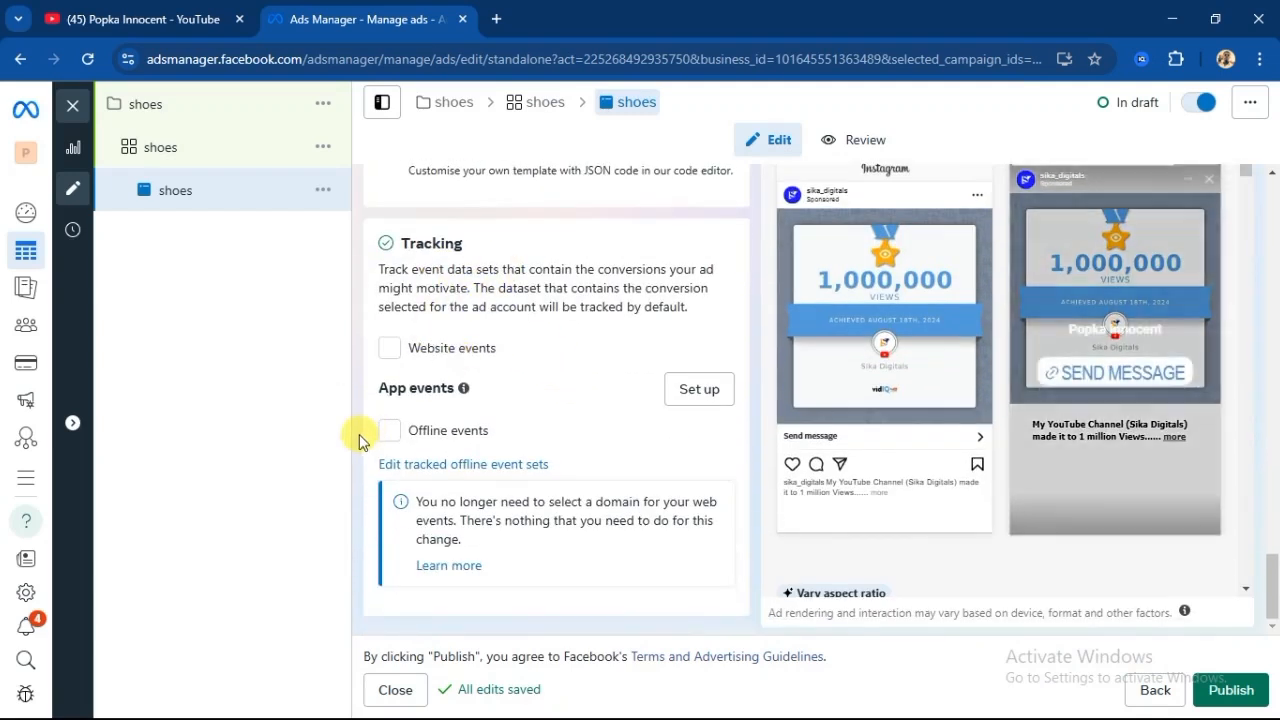
pyautogui.scroll(1, 360, 423)
pyautogui.scroll(-1, 368, 397)
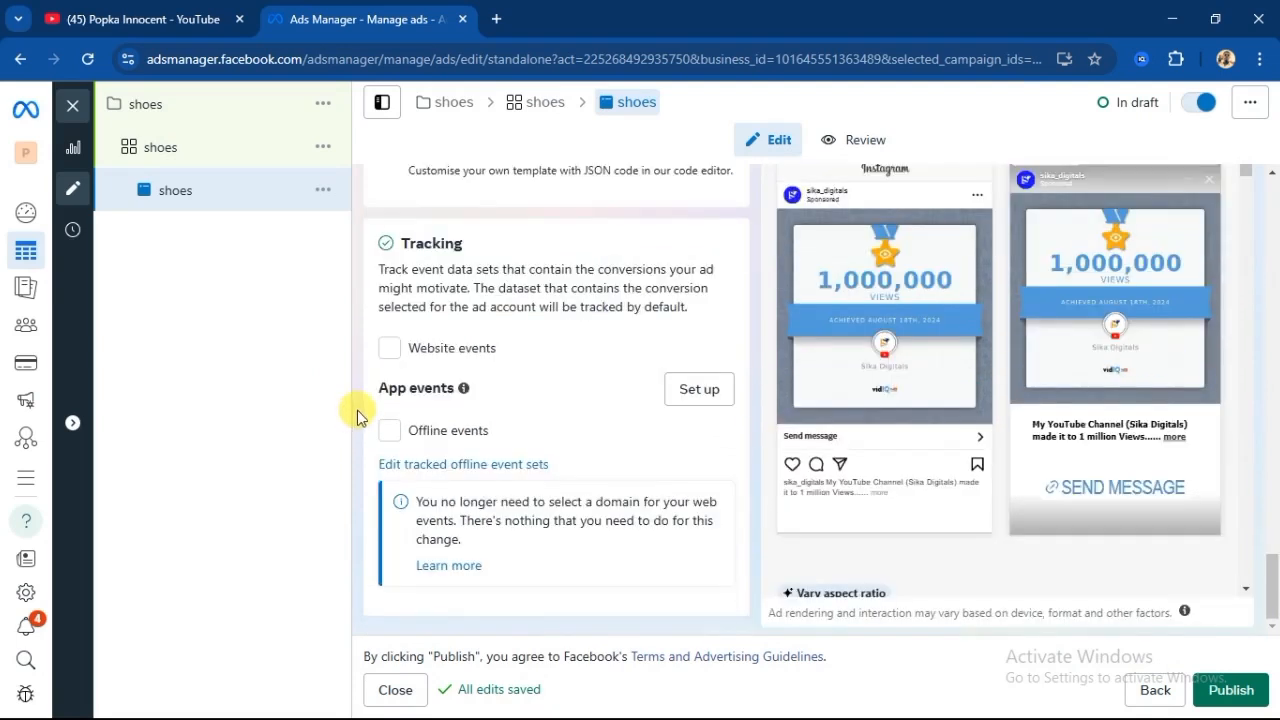